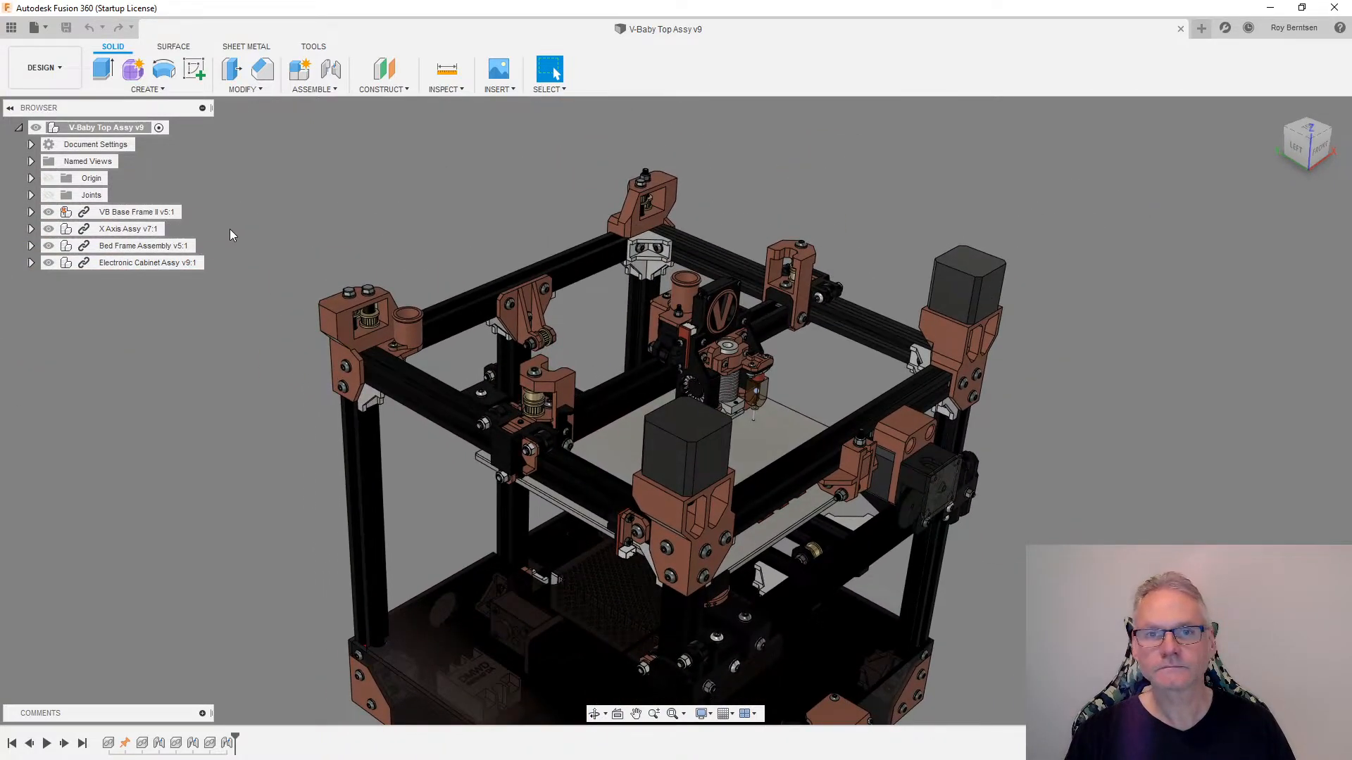
# - Open the X Axis Assy component from the top assembly, and from it open the X Carrier component
pyautogui.click(114, 231)
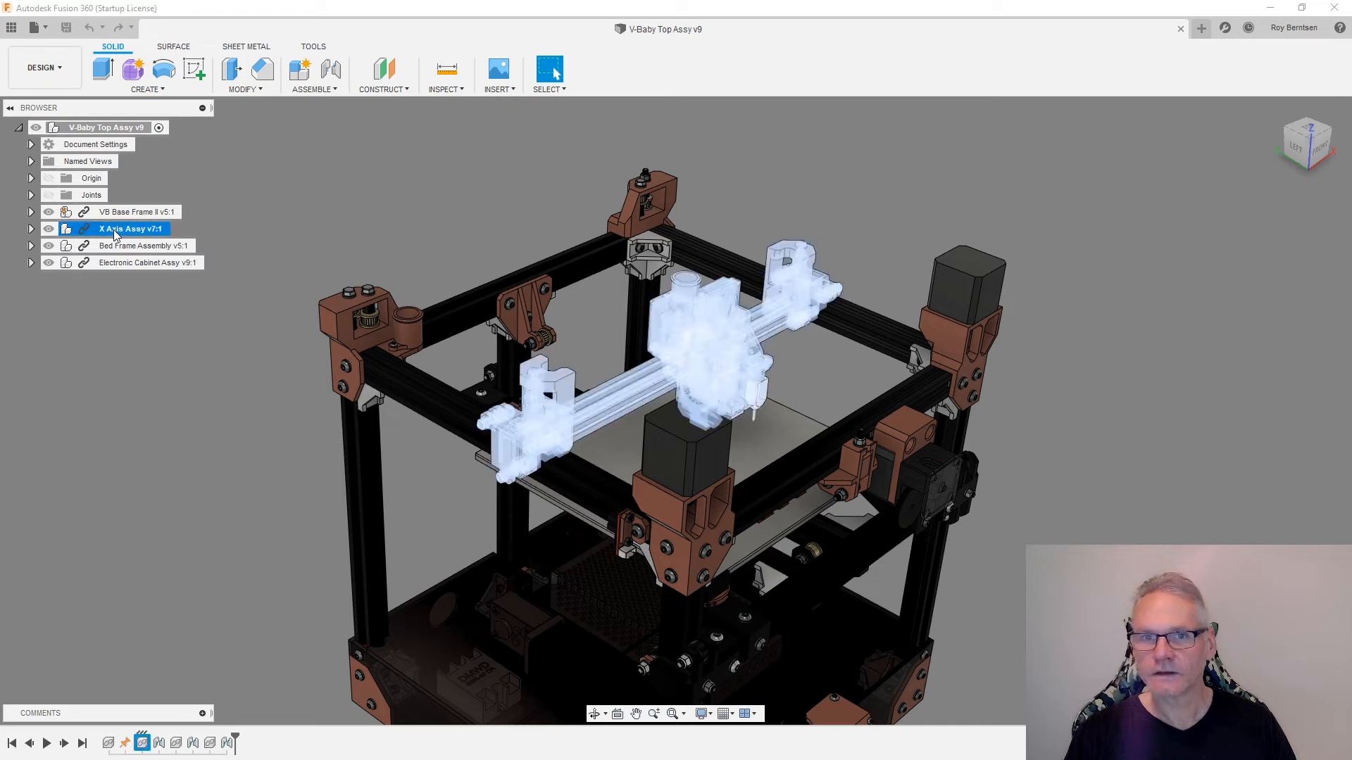
pyautogui.rightClick(116, 233)
pyautogui.click(177, 425)
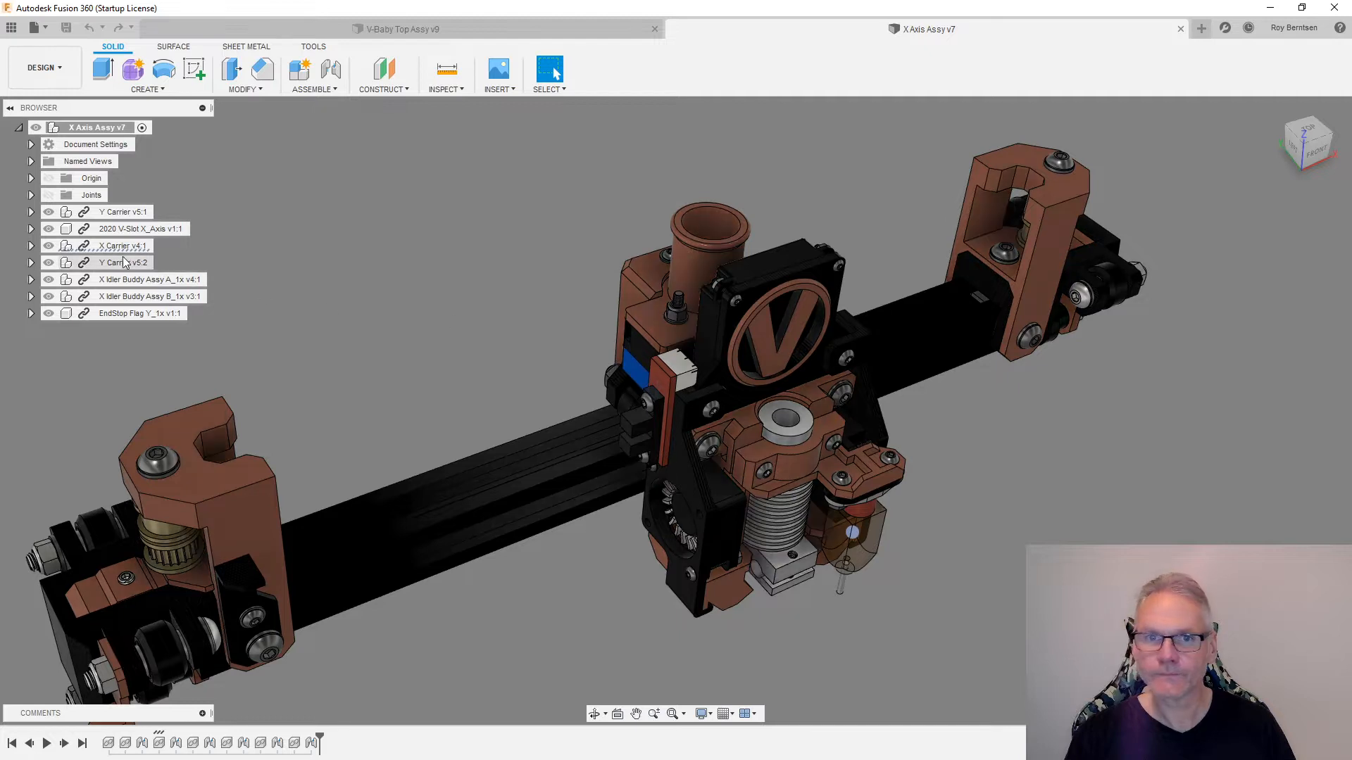
pyautogui.click(120, 246)
pyautogui.rightClick(121, 248)
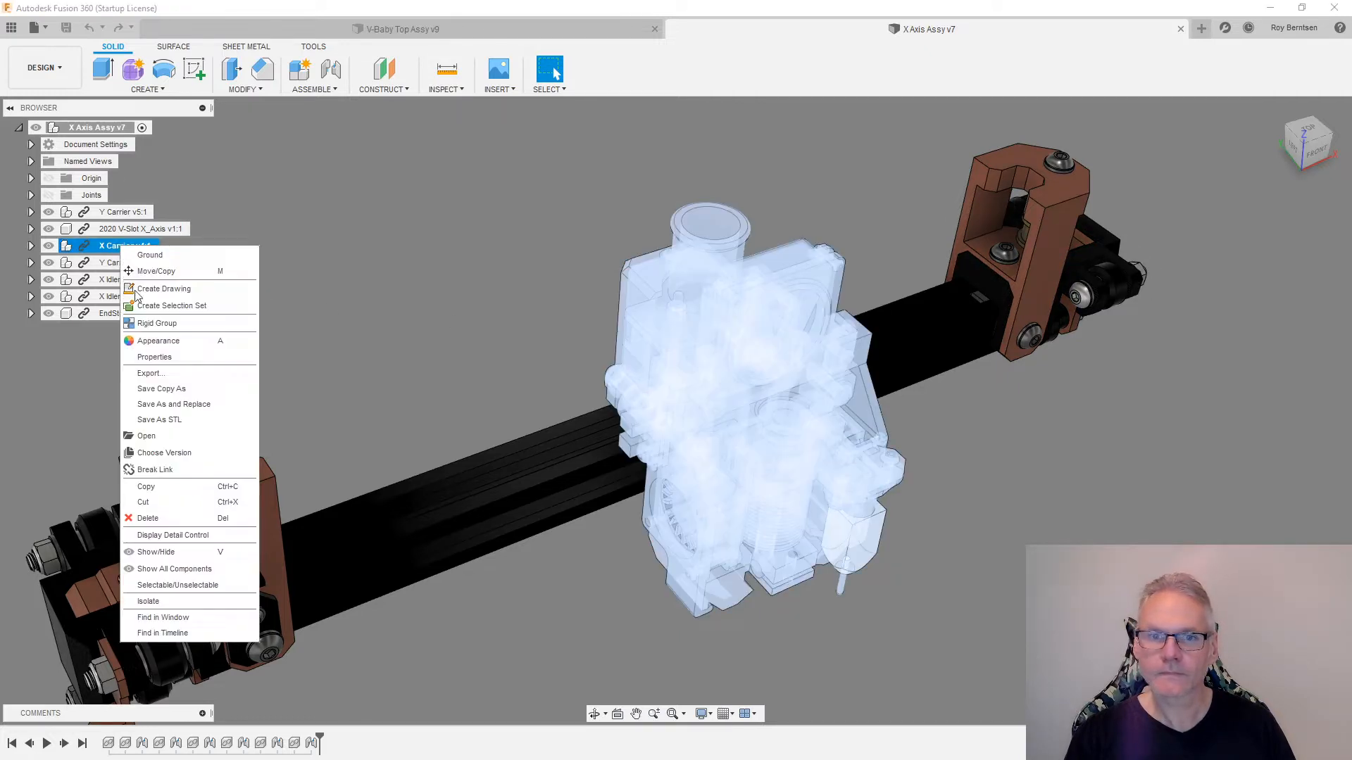
pyautogui.click(149, 438)
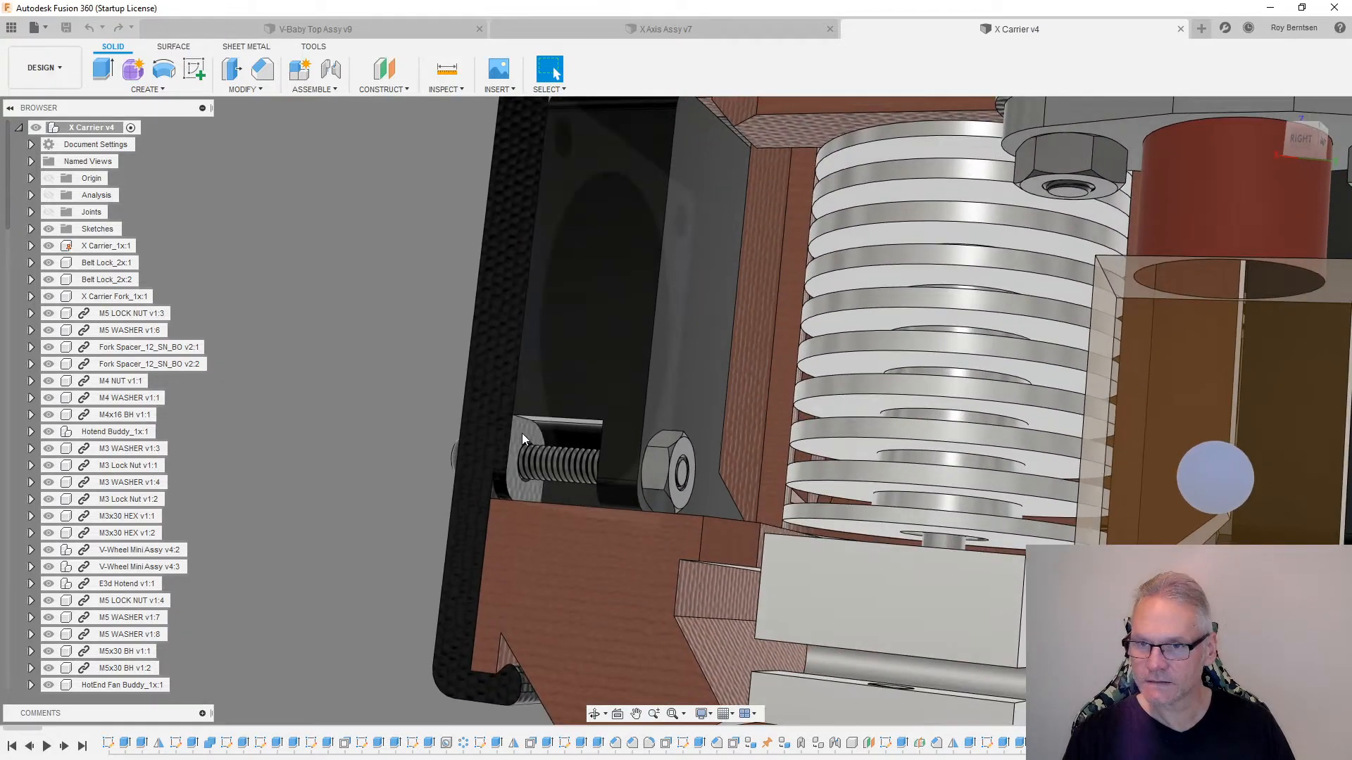
# - Examine the layer fan, its bracket and mounting screws on the X Carrier from several sides
pyautogui.click(521, 433)
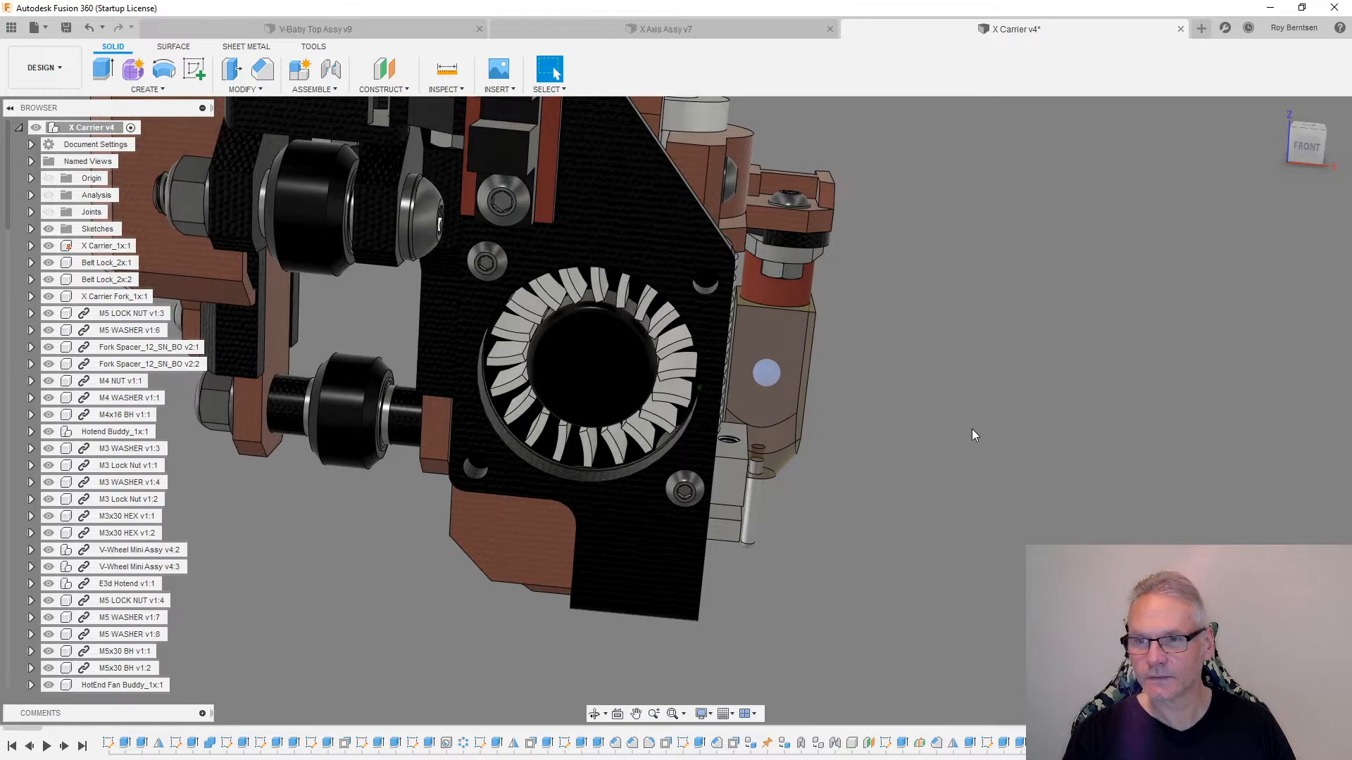
pyautogui.keyDown('shift'); pyautogui.moveTo(956, 432); pyautogui.dragTo(627, 224, button='middle'); pyautogui.keyUp('shift')
pyautogui.click(621, 228)
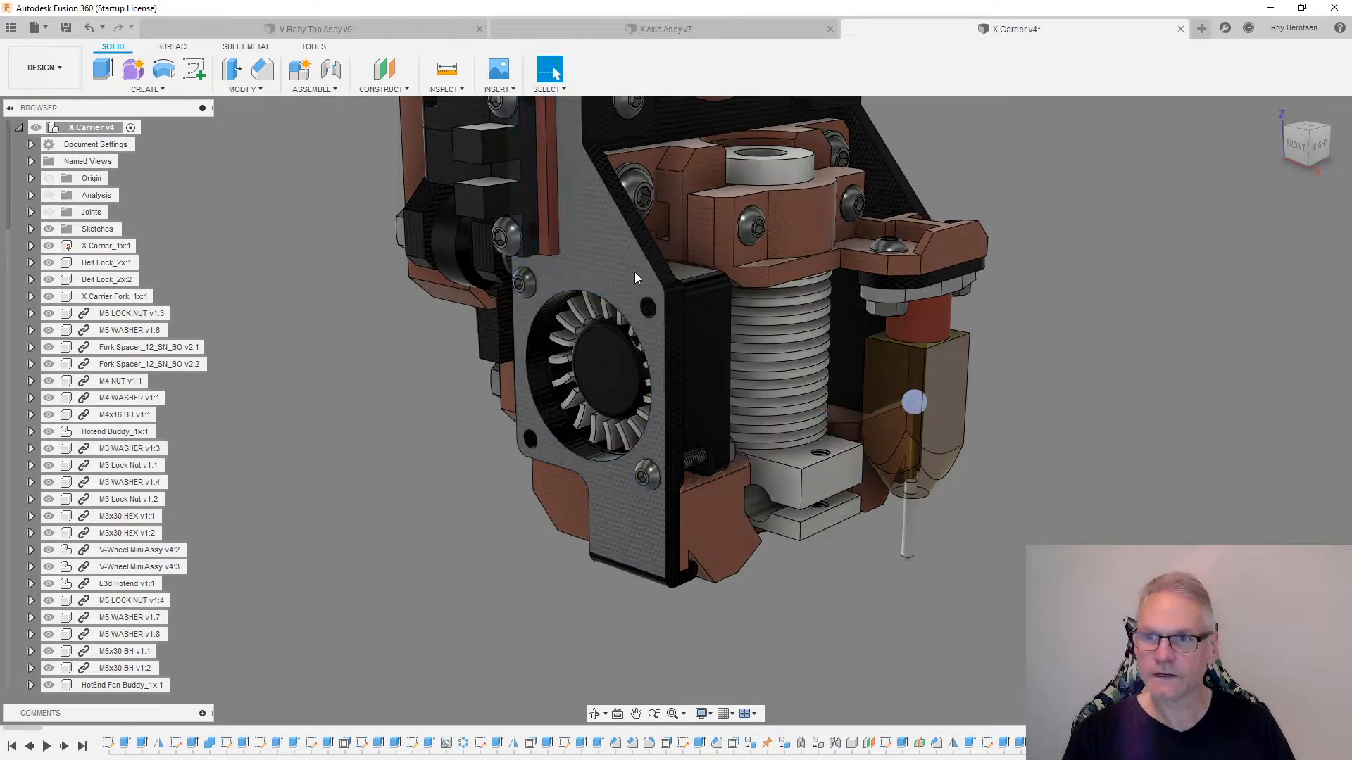
pyautogui.scroll(-4, 124, 415)
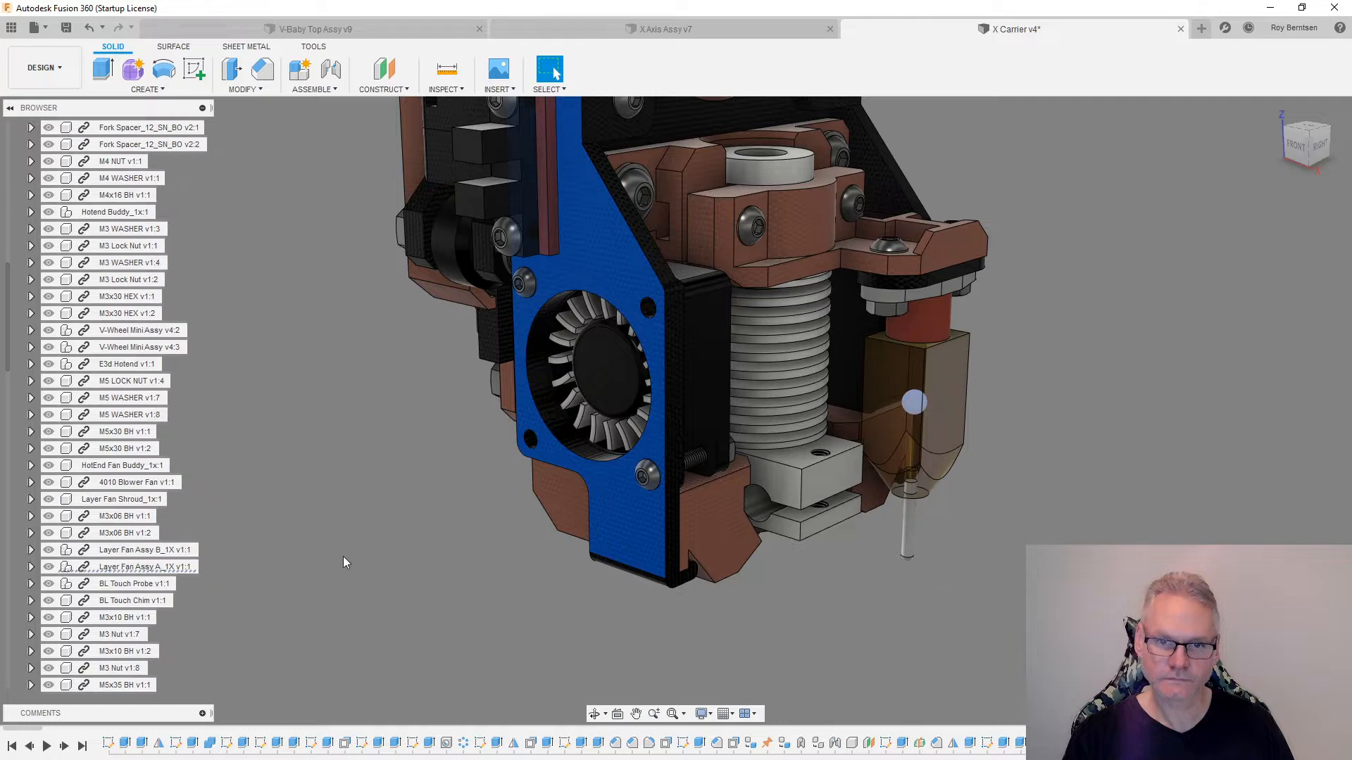
pyautogui.keyDown('shift'); pyautogui.moveTo(504, 440); pyautogui.dragTo(616, 259, button='middle'); pyautogui.keyUp('shift')
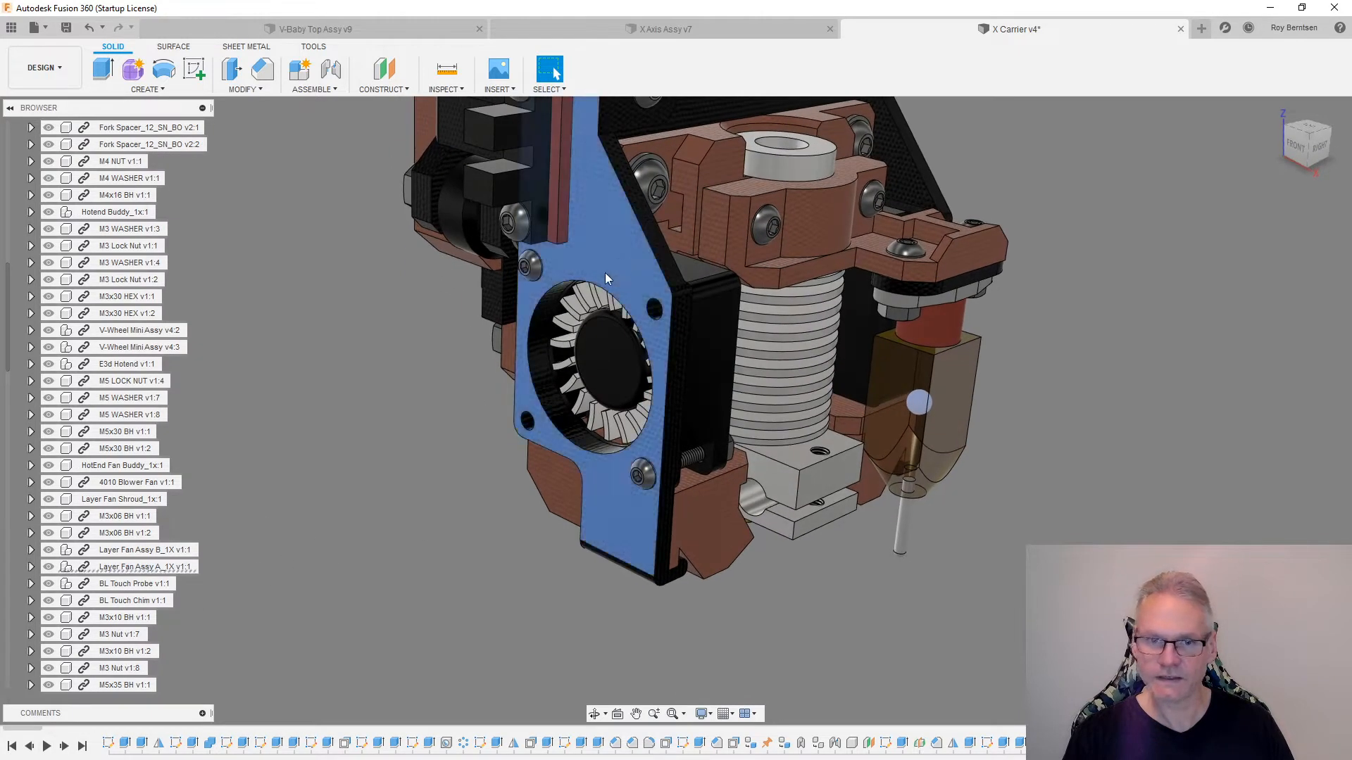
pyautogui.click(605, 272)
pyautogui.keyDown('shift'); pyautogui.moveTo(361, 631); pyautogui.dragTo(1176, 338, button='middle'); pyautogui.keyUp('shift')
pyautogui.click(1127, 346)
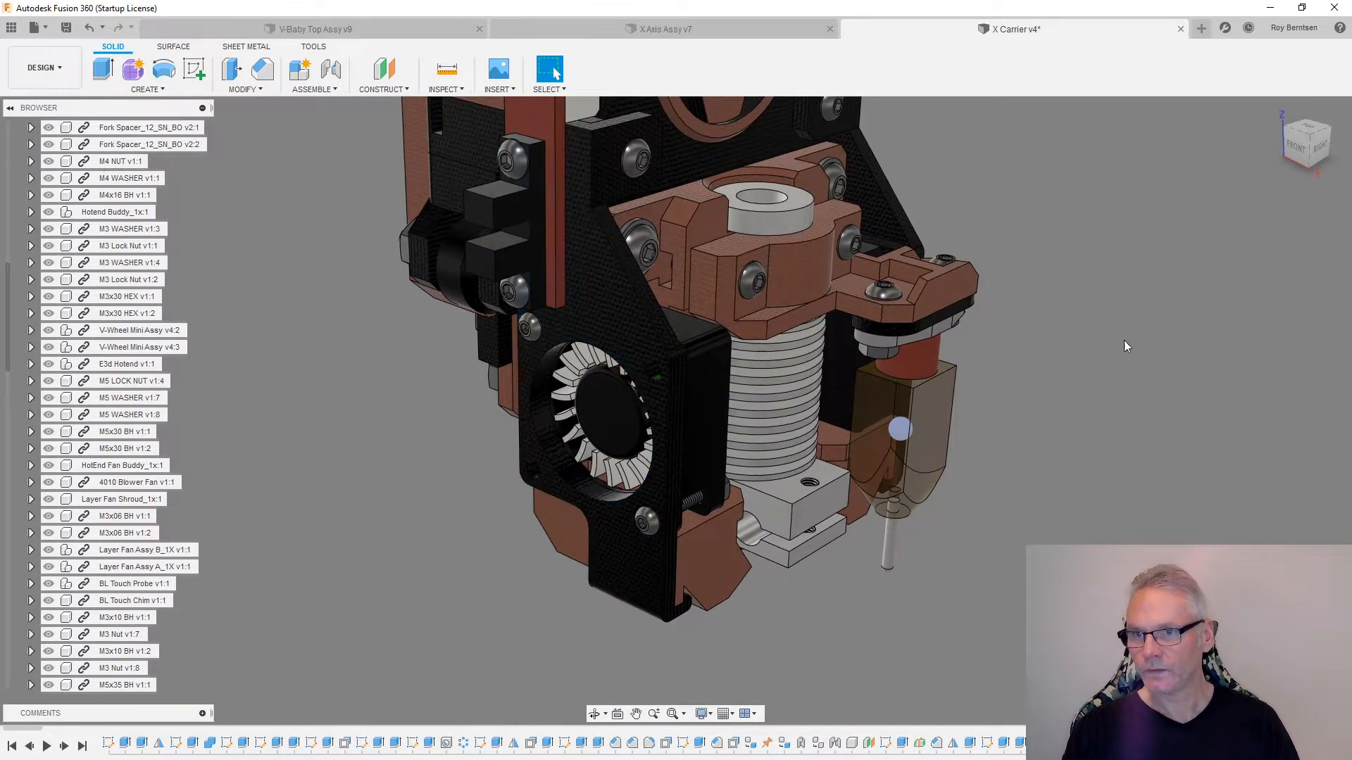
# - Identify the layer fan bracket's component and open Layer Fan Assy A_1X in its own document
pyautogui.click(597, 328)
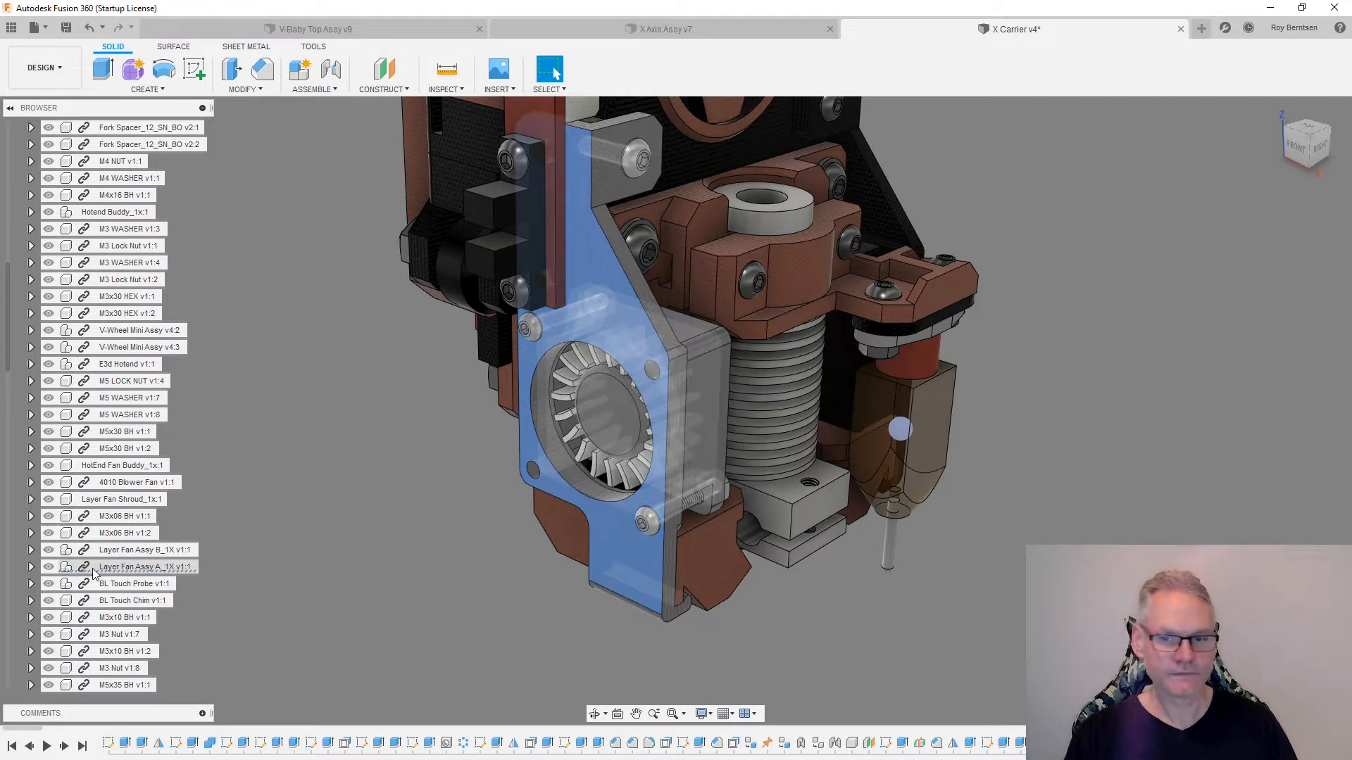
pyautogui.rightClick(138, 571)
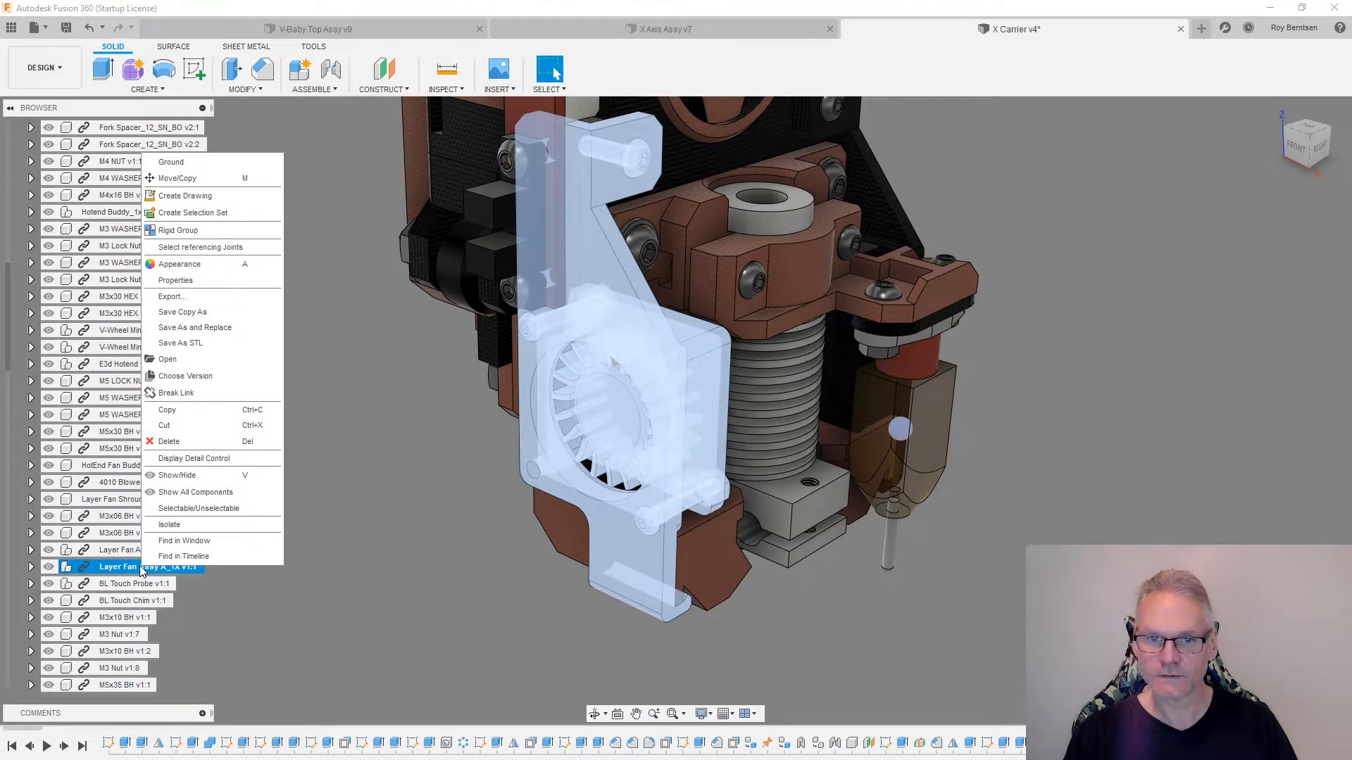
pyautogui.click(169, 359)
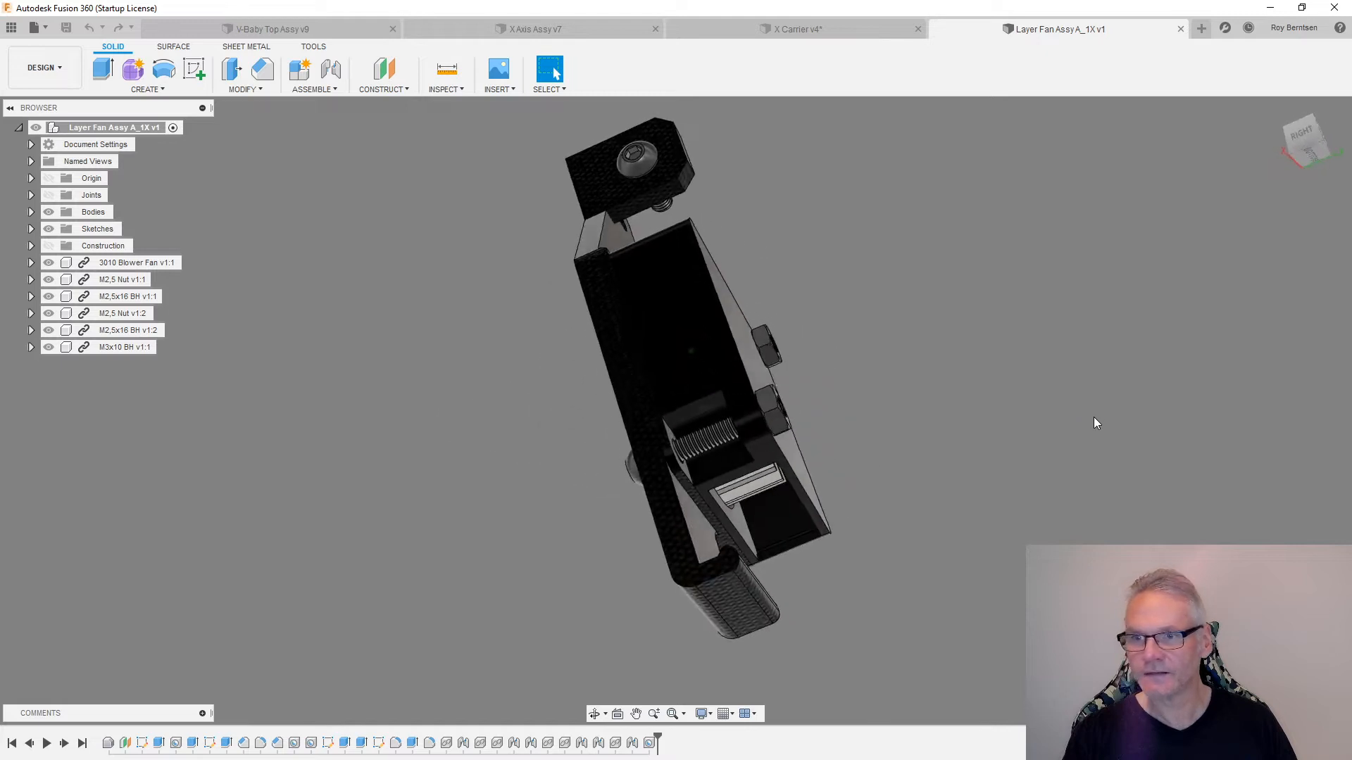
# - Measure the gap between the bracket's inner face and the blower fan's lower mounting ear, and inspect the screw spanning it
pyautogui.click(449, 69)
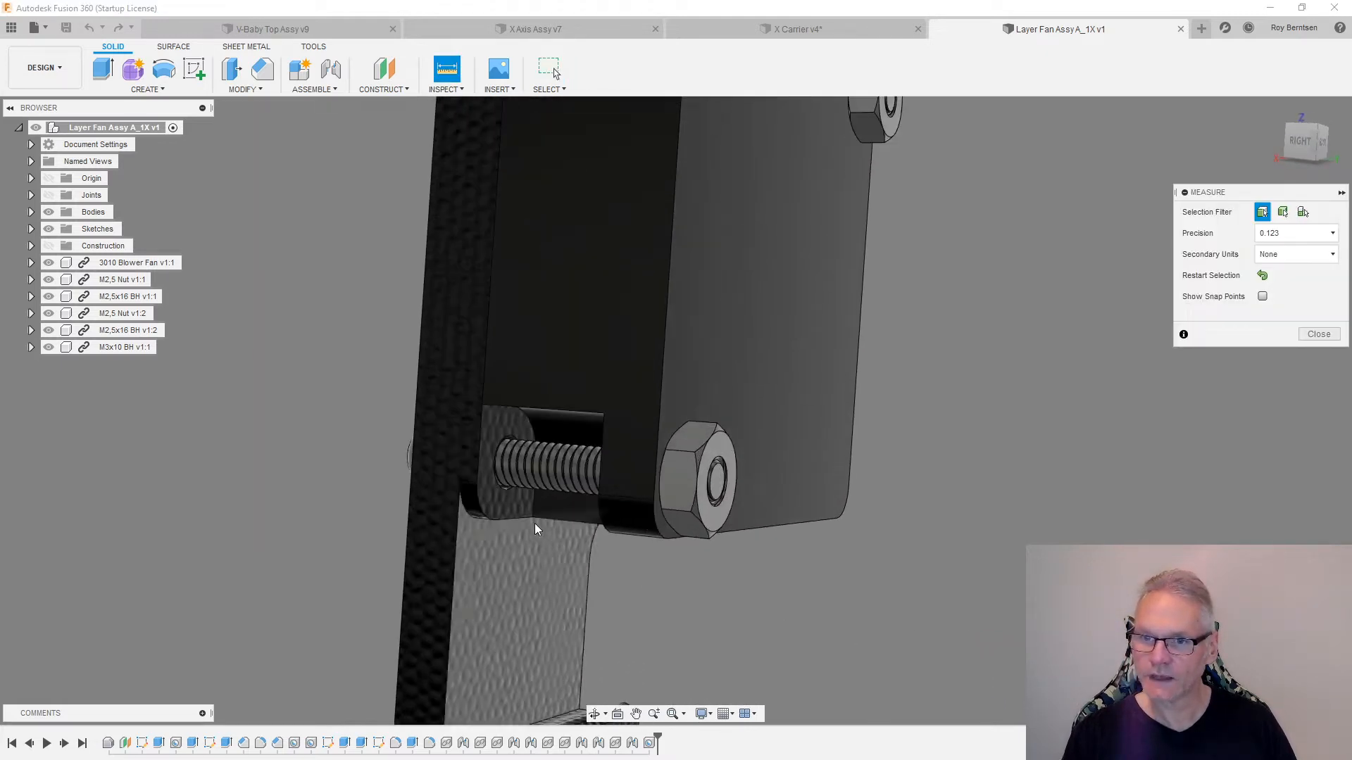
pyautogui.click(535, 530)
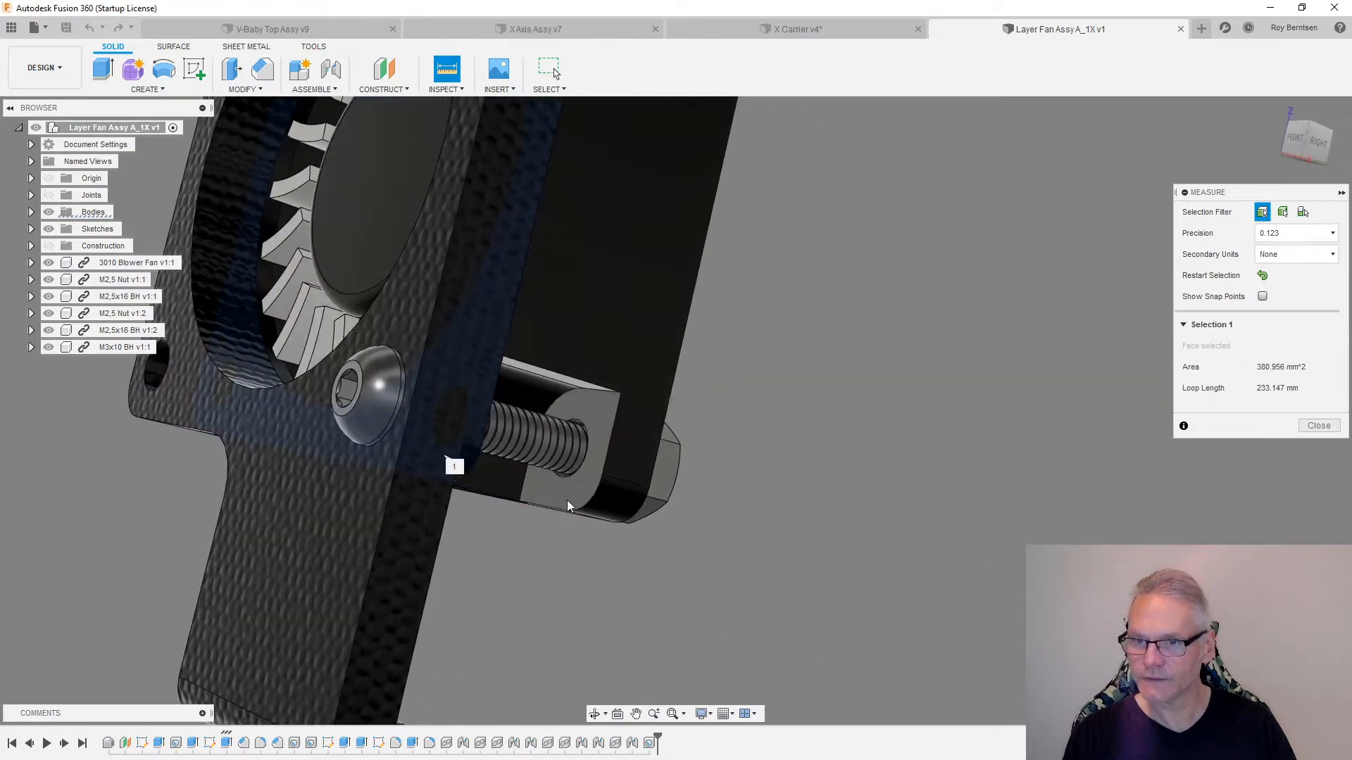
pyautogui.click(570, 506)
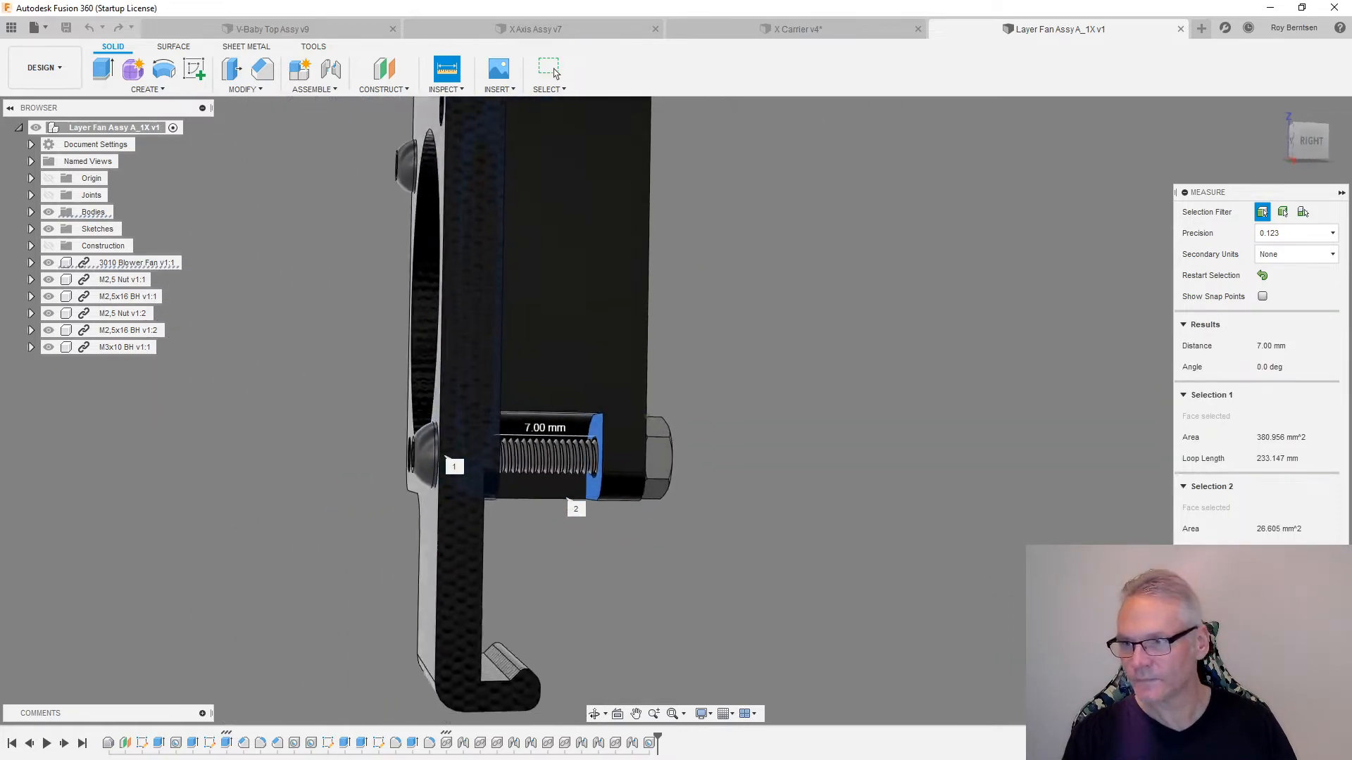
pyautogui.click(555, 71)
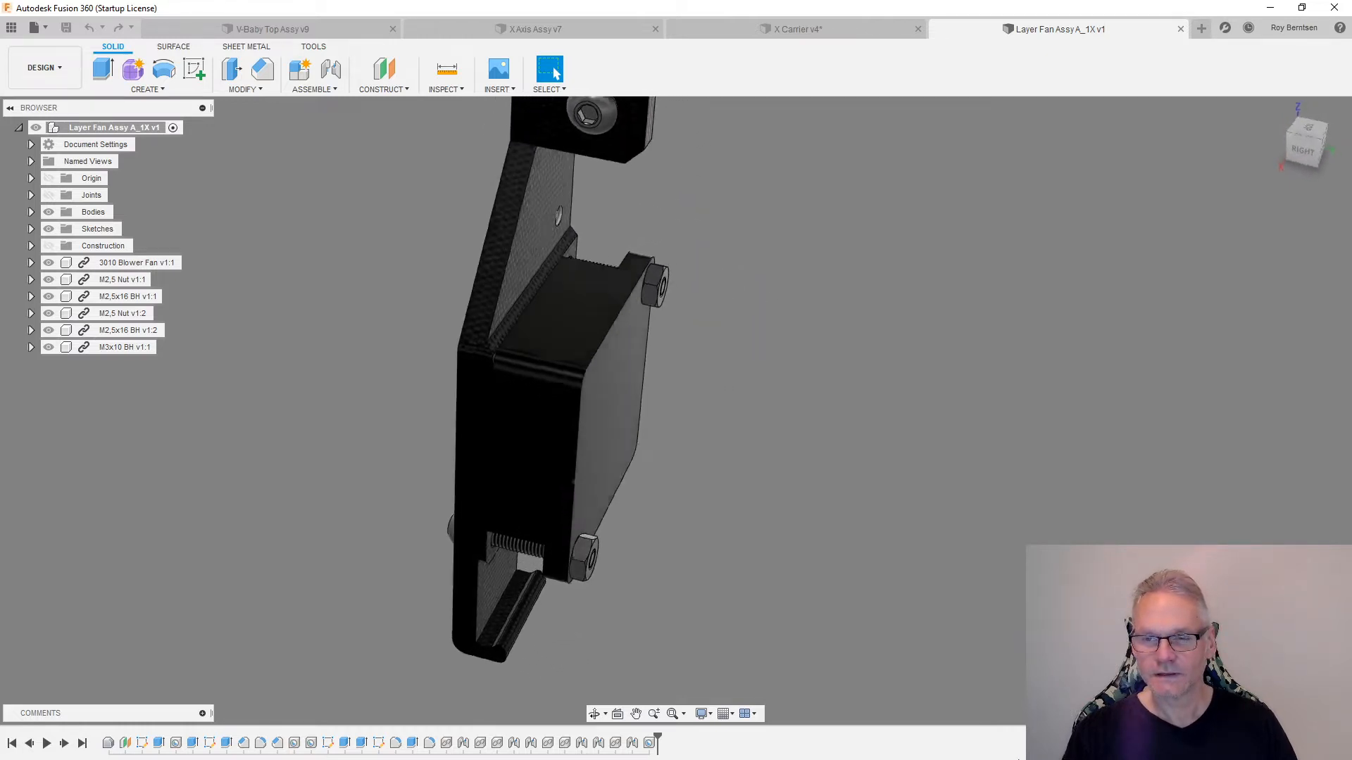
pyautogui.click(570, 505)
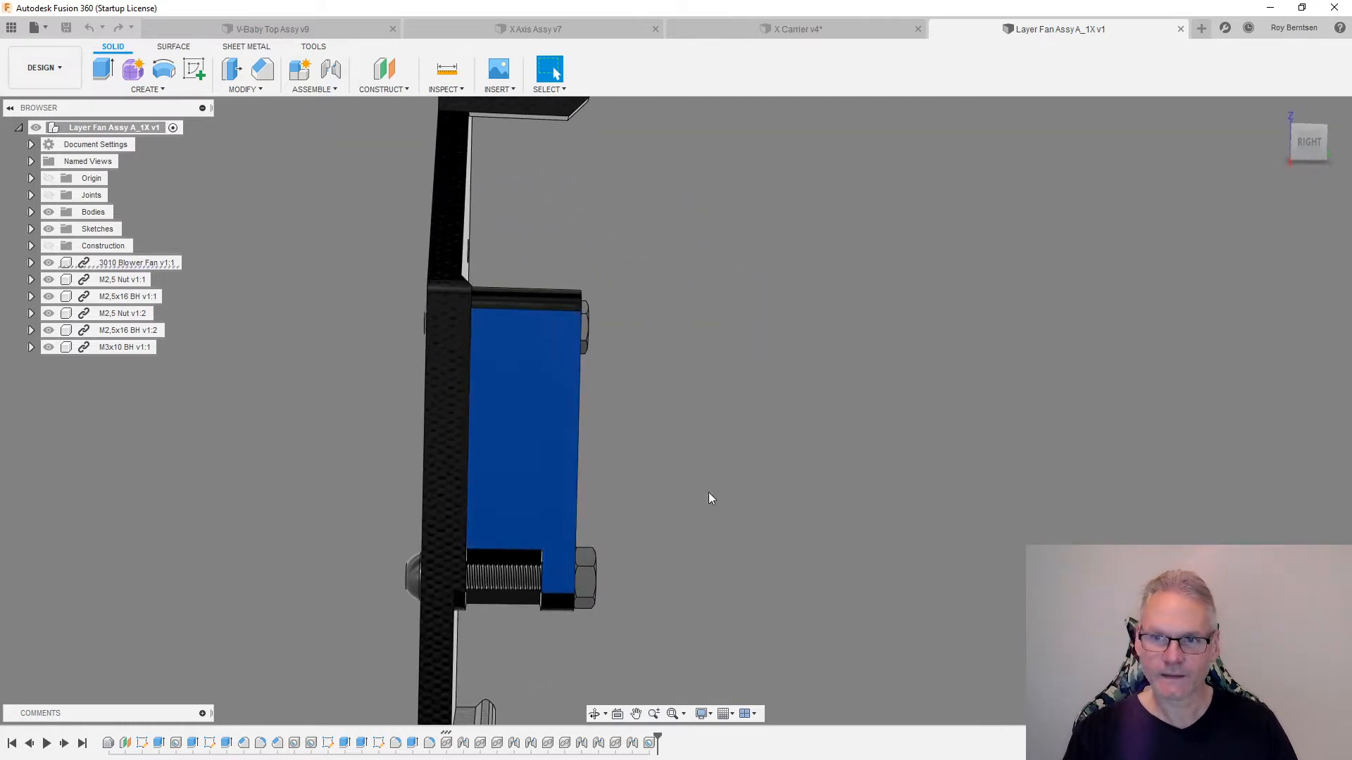
pyautogui.click(708, 492)
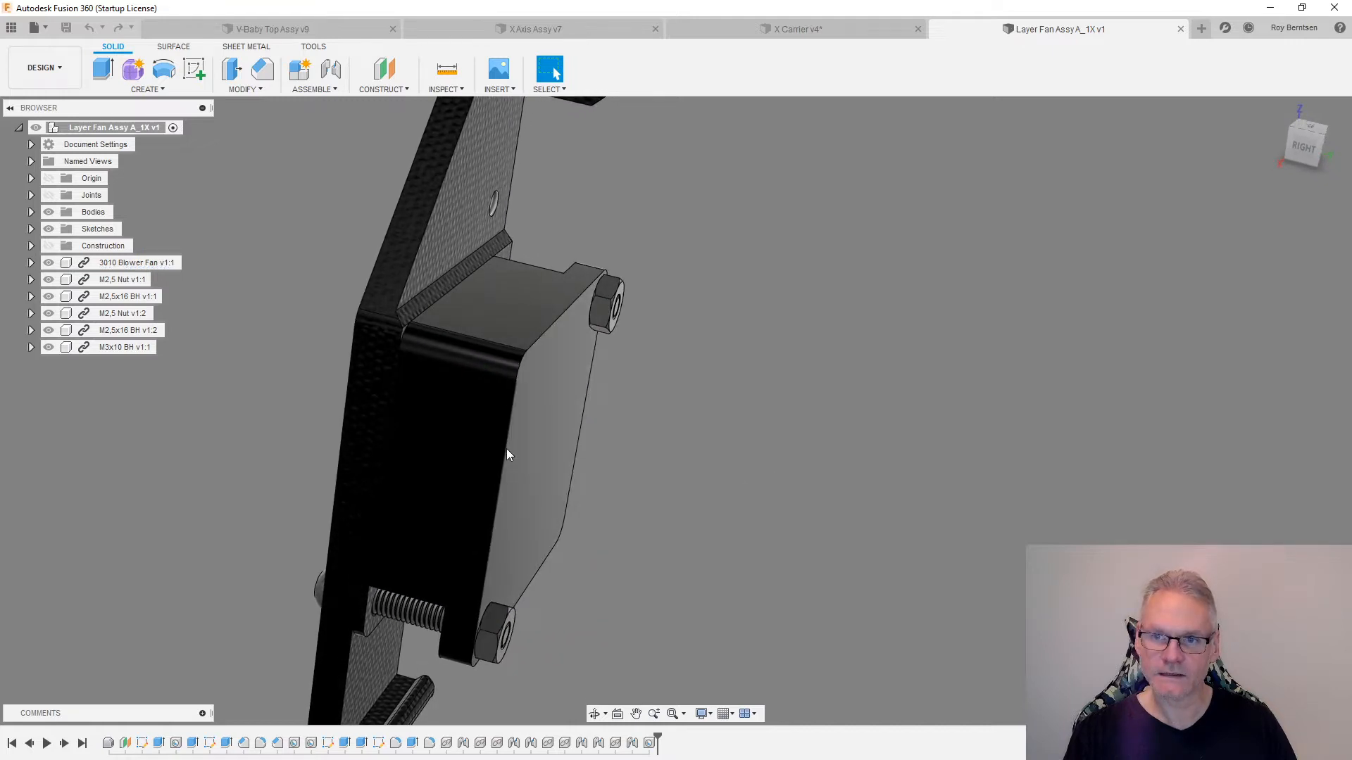
pyautogui.click(547, 464)
pyautogui.click(729, 470)
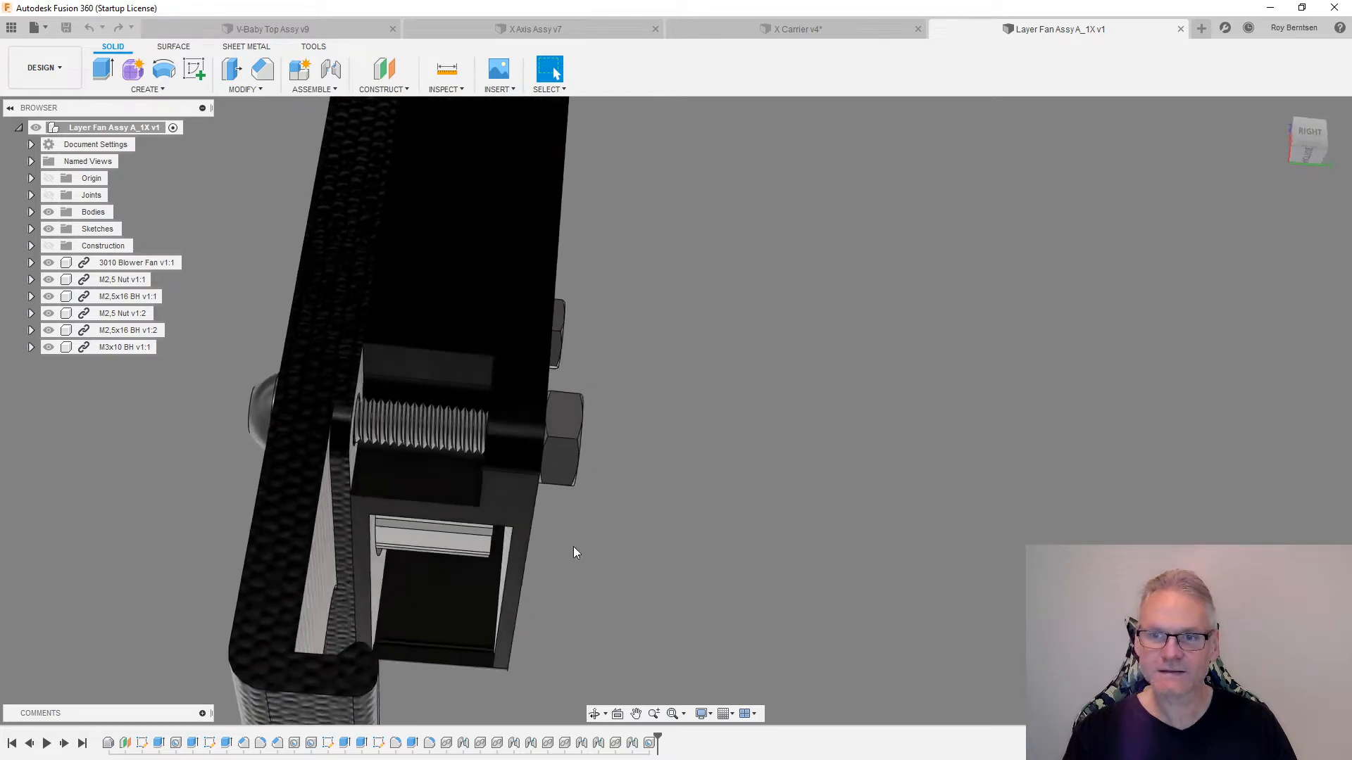
pyautogui.click(526, 456)
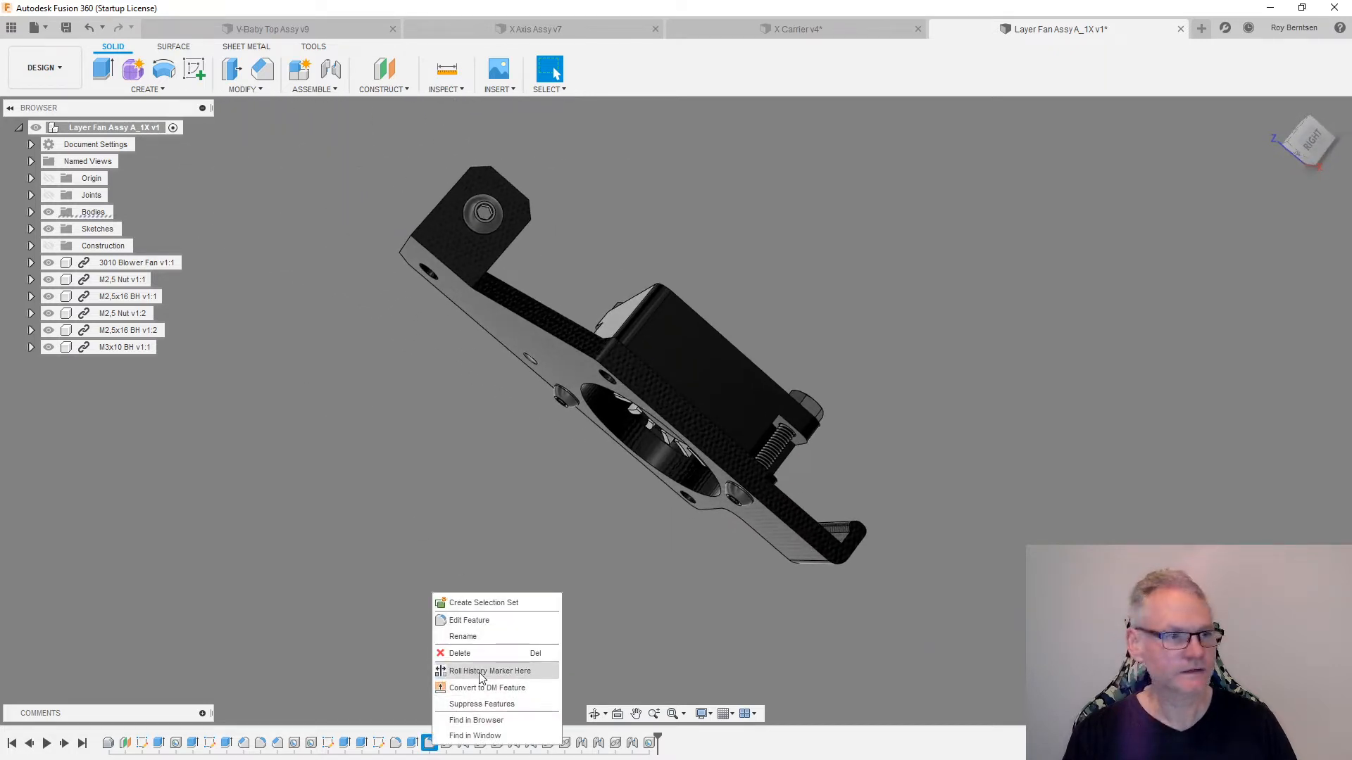
# - Roll the history back to just after the bracket's last fillet and start a sketch on the bracket's fan mounting face
pyautogui.click(486, 671)
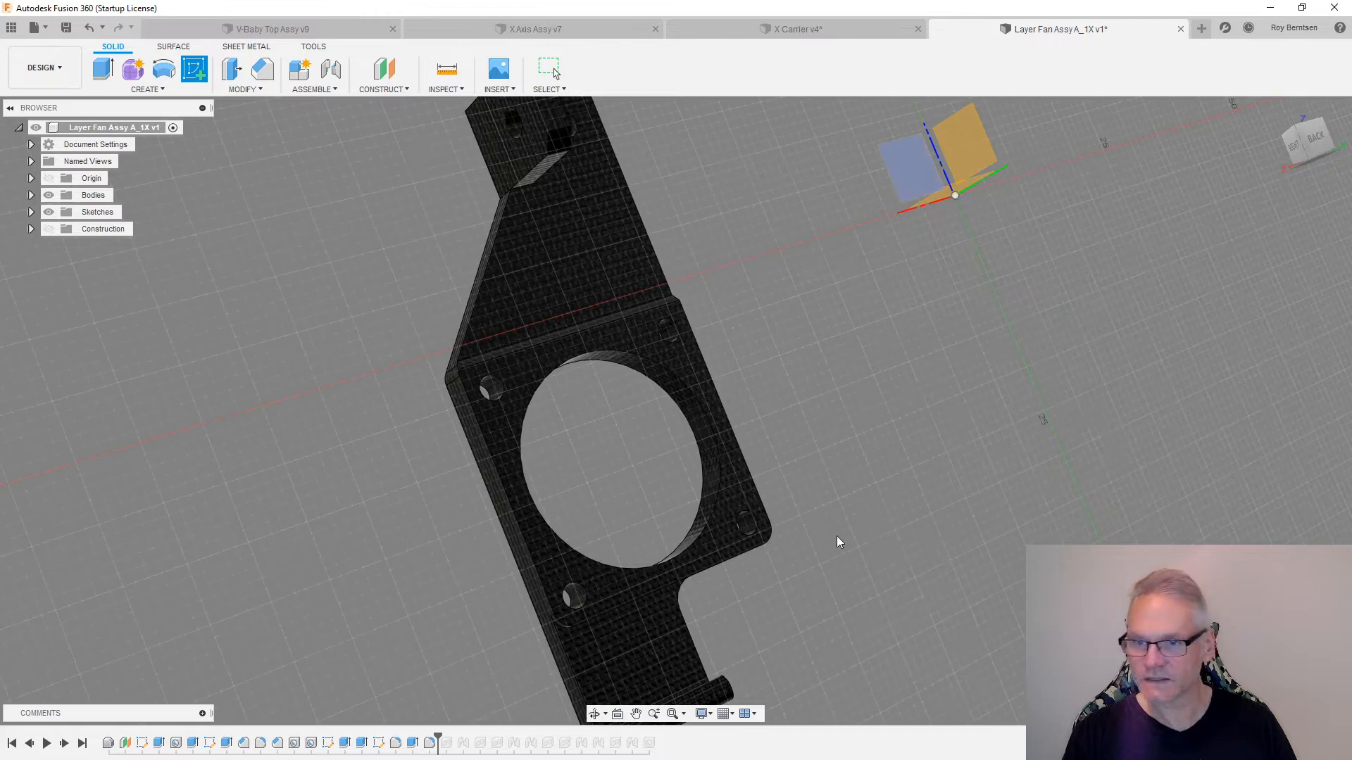
pyautogui.click(612, 591)
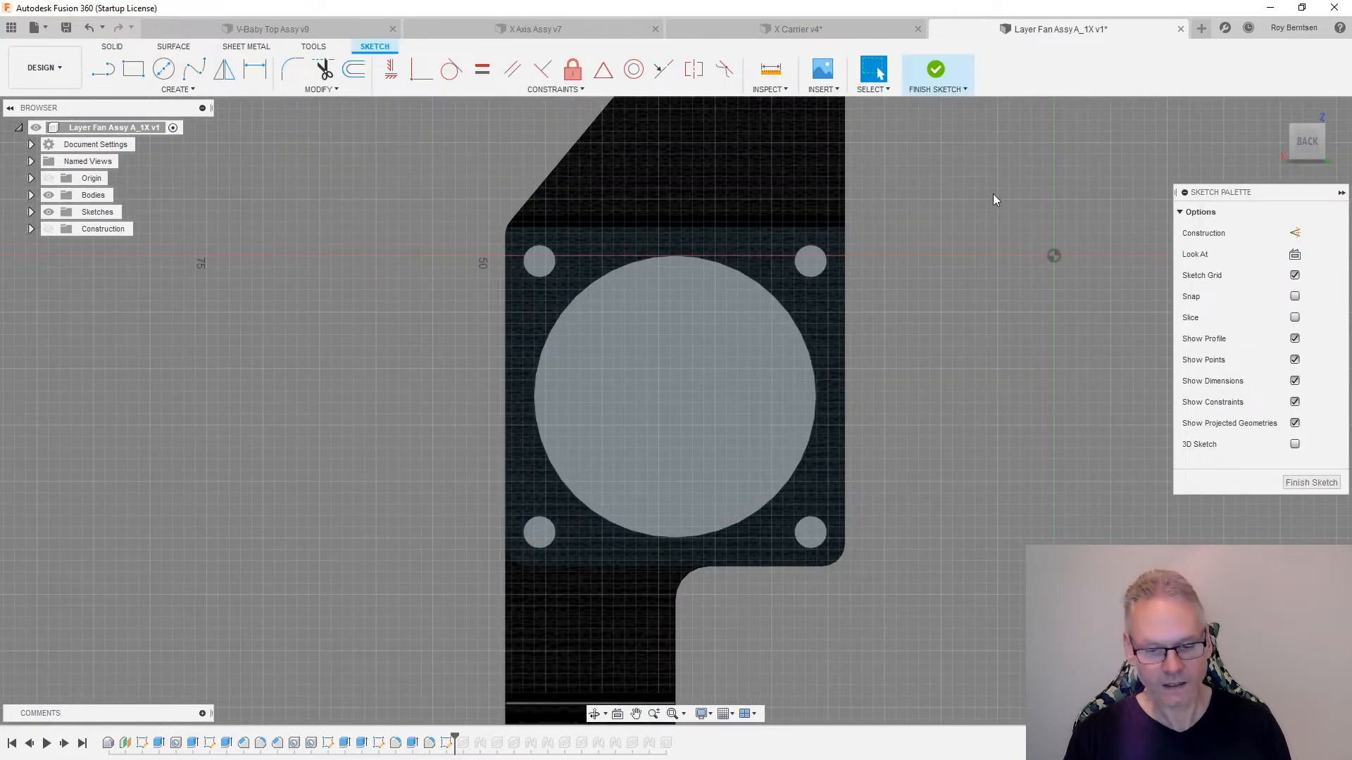
pyautogui.press('p')
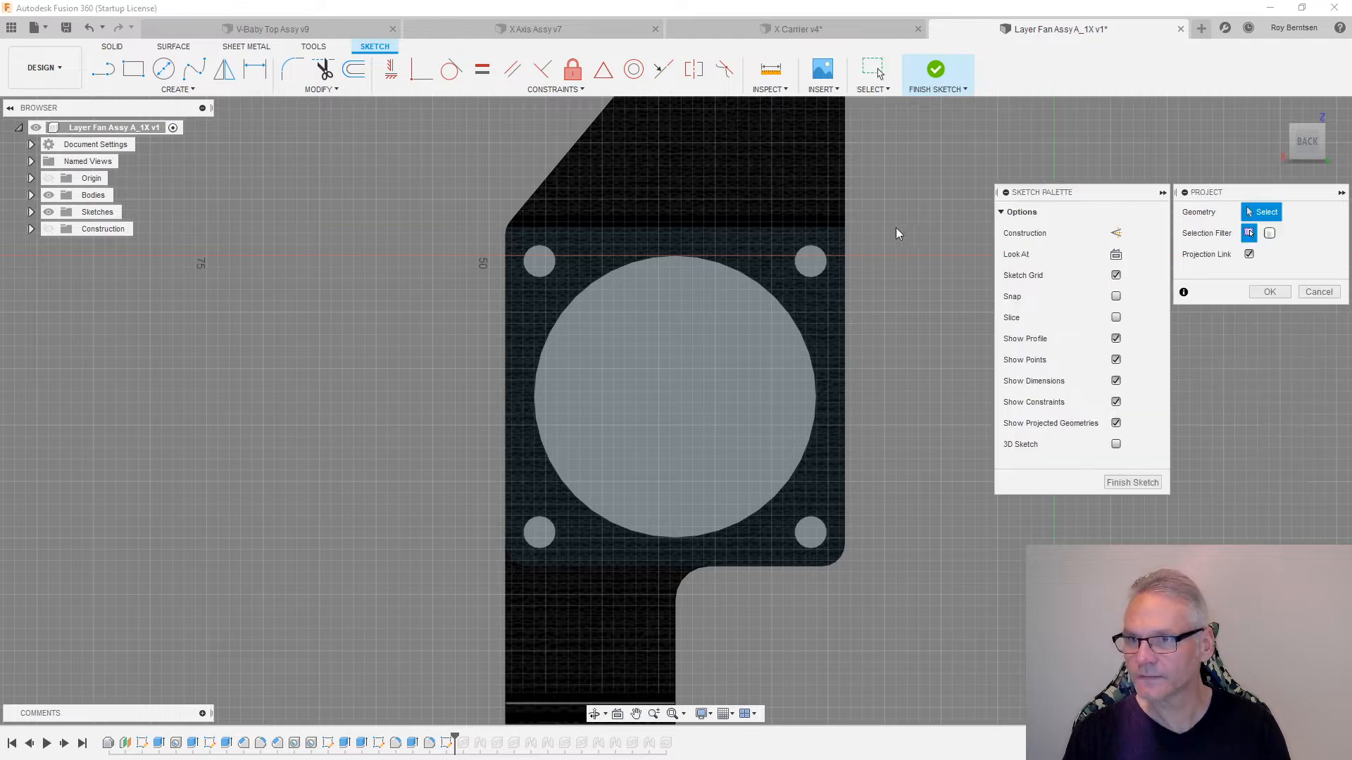
pyautogui.keyDown('shift'); pyautogui.moveTo(813, 280); pyautogui.dragTo(894, 223, button='middle'); pyautogui.keyUp('shift')
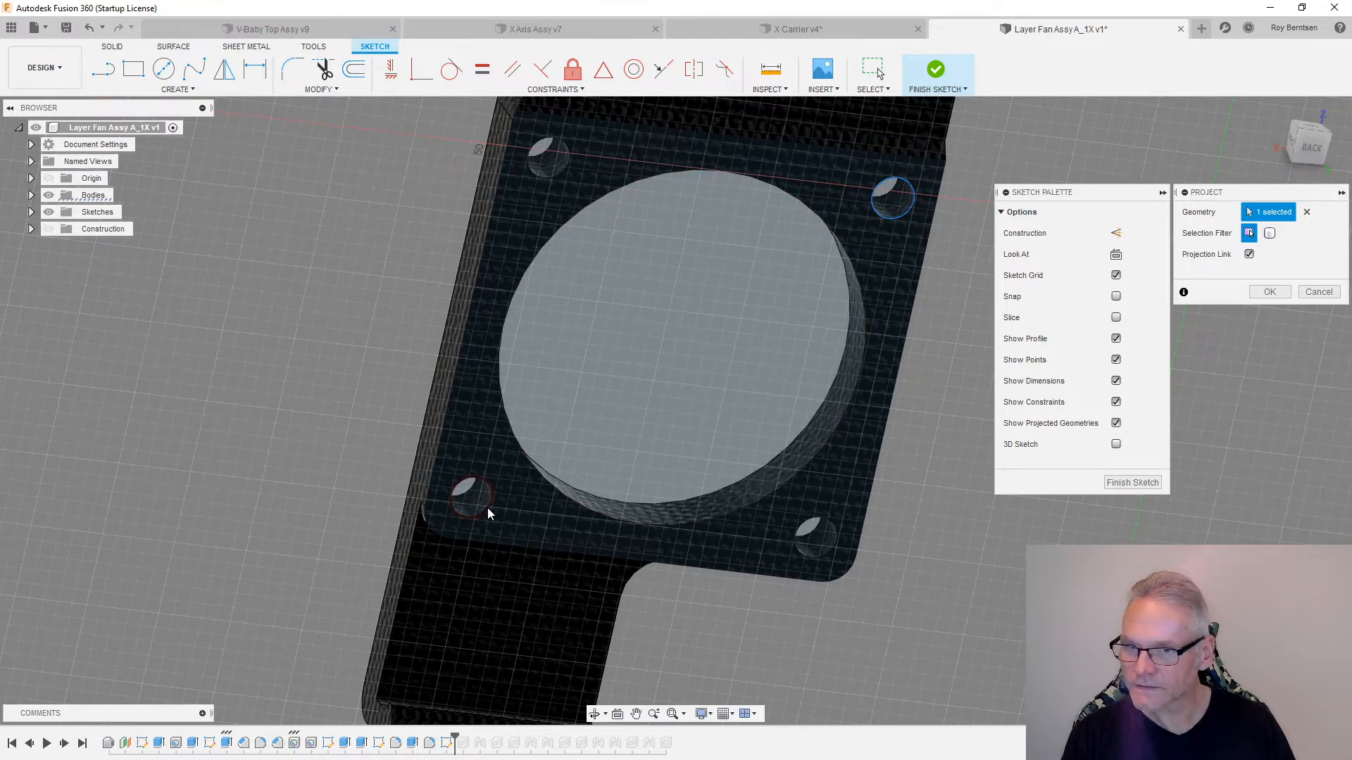
pyautogui.click(1271, 293)
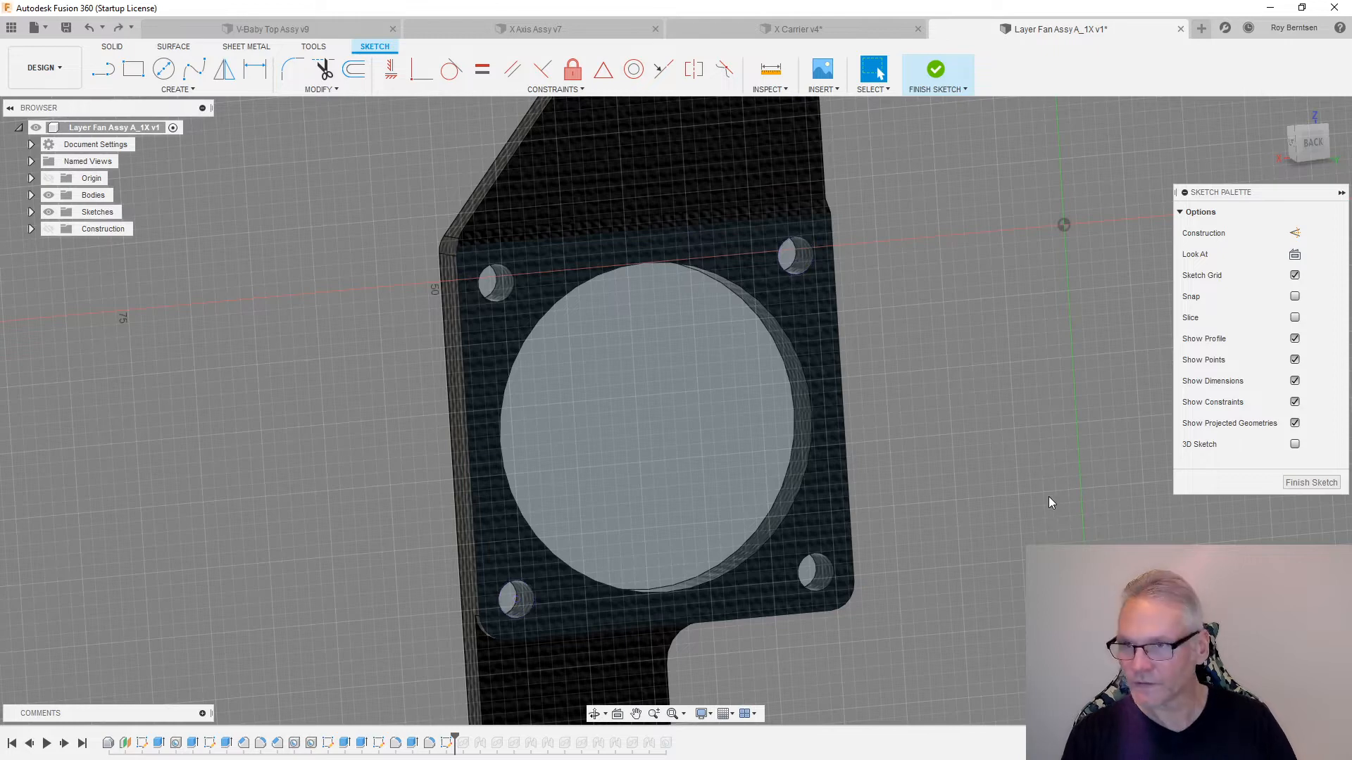
# - Project the bracket's fan mounting face, including its outline and hole edges, into the sketch and finish the sketch
pyautogui.press('p')
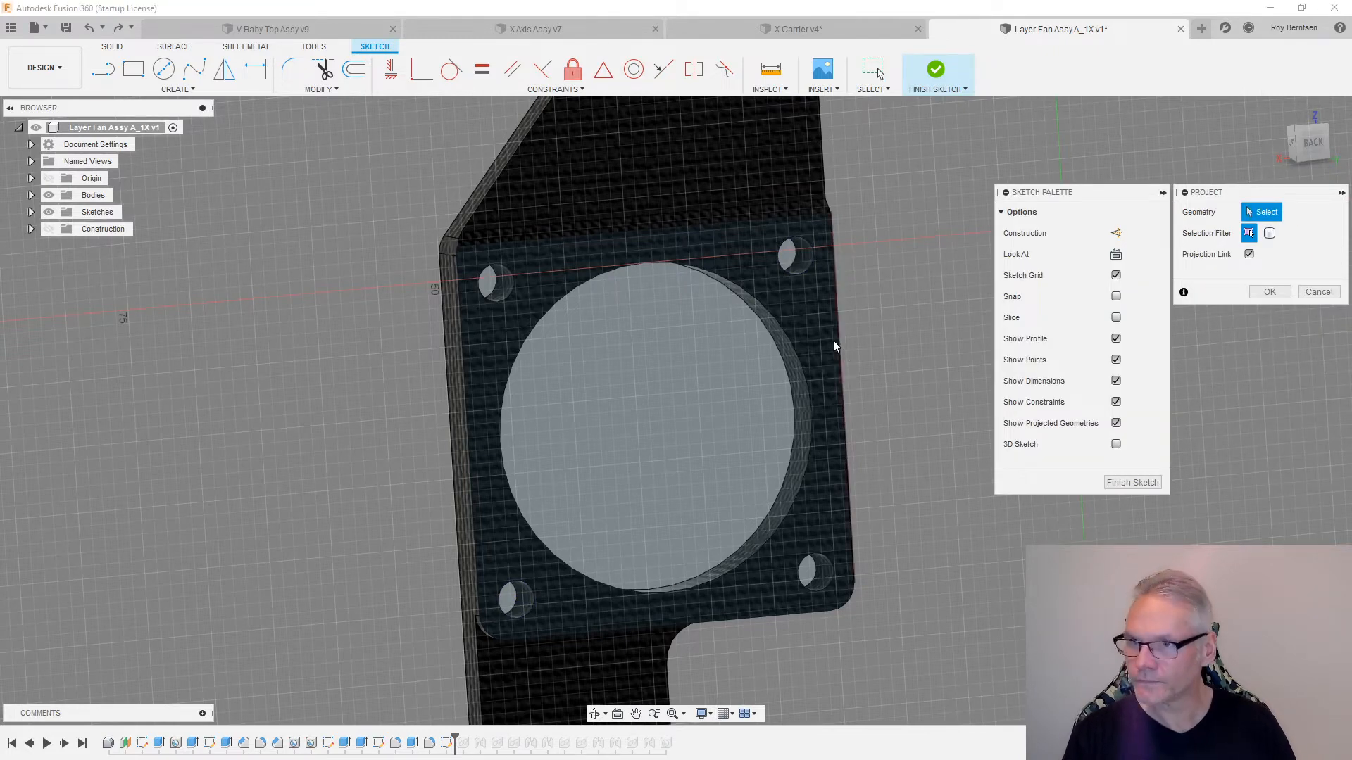
pyautogui.click(813, 330)
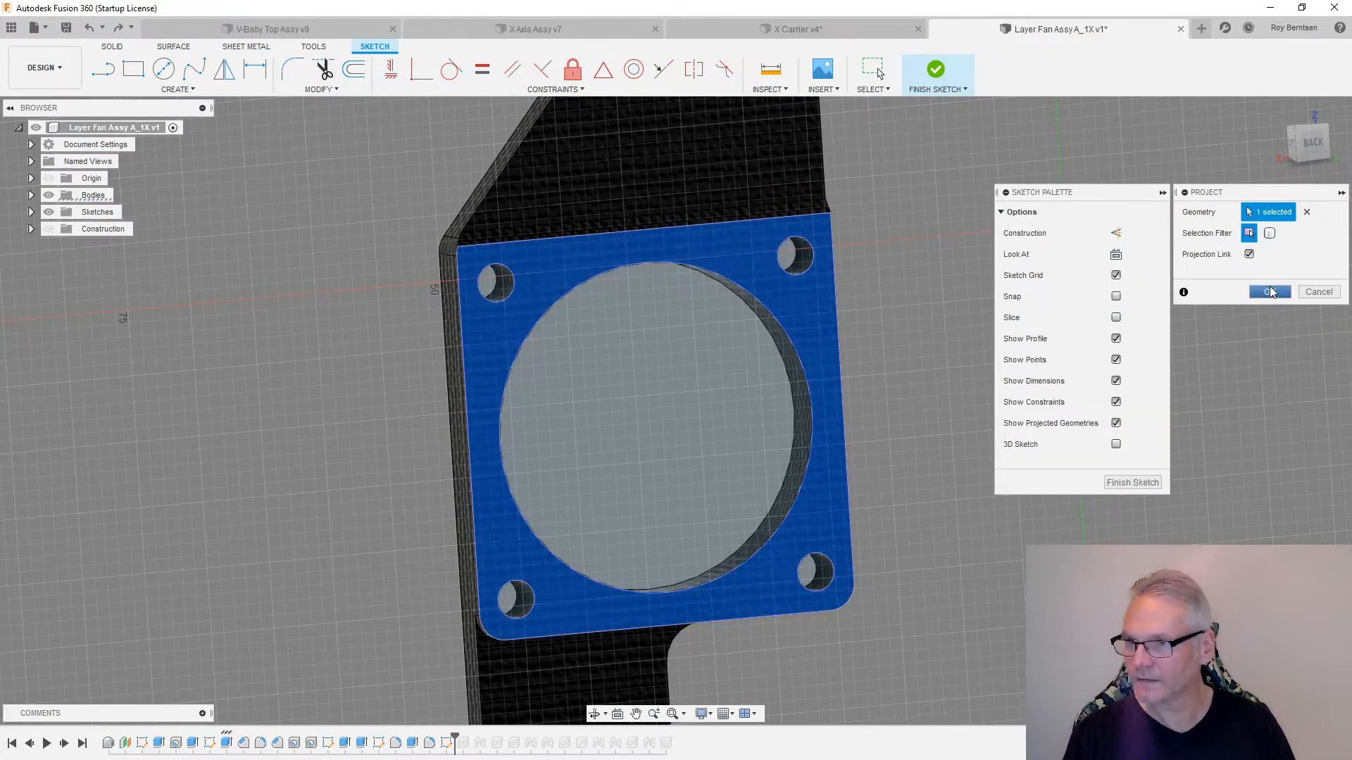
pyautogui.click(1270, 291)
pyautogui.scroll(3, 1027, 447)
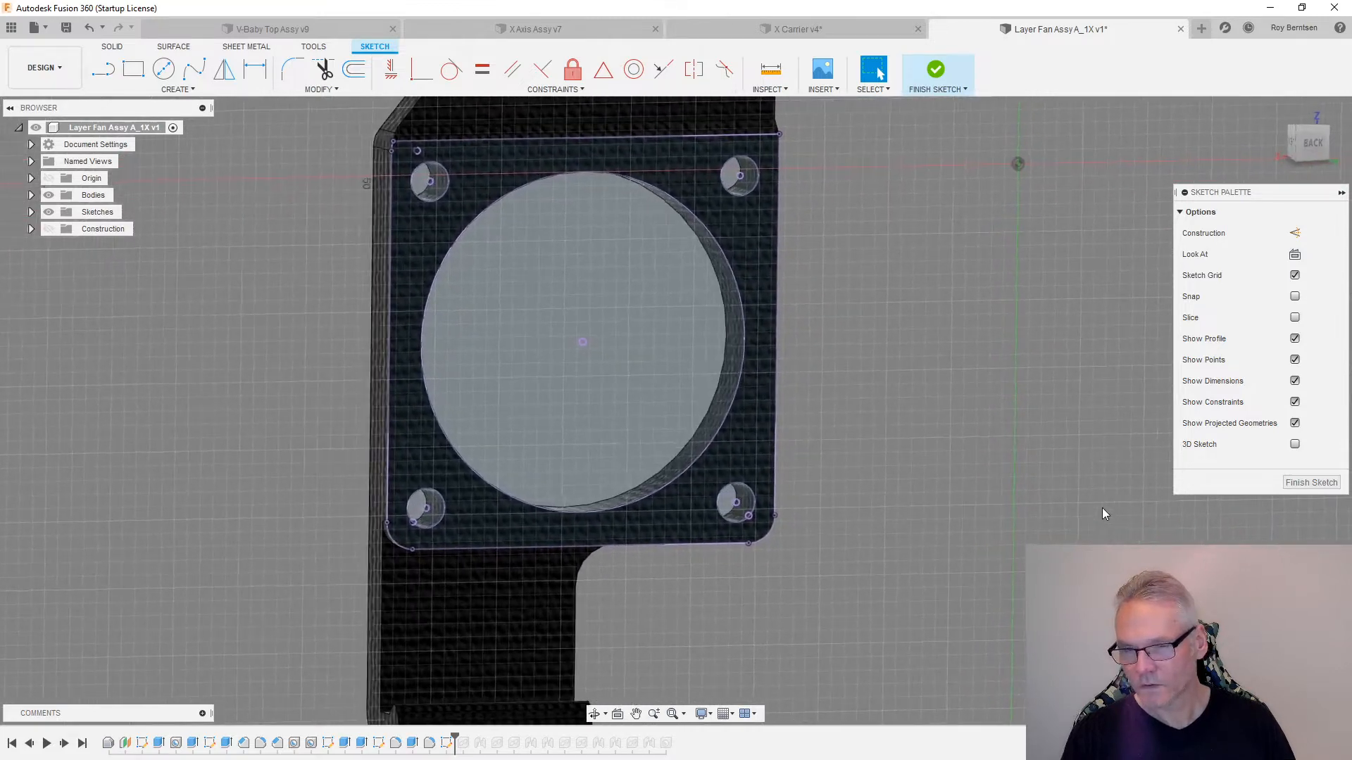
pyautogui.click(1302, 485)
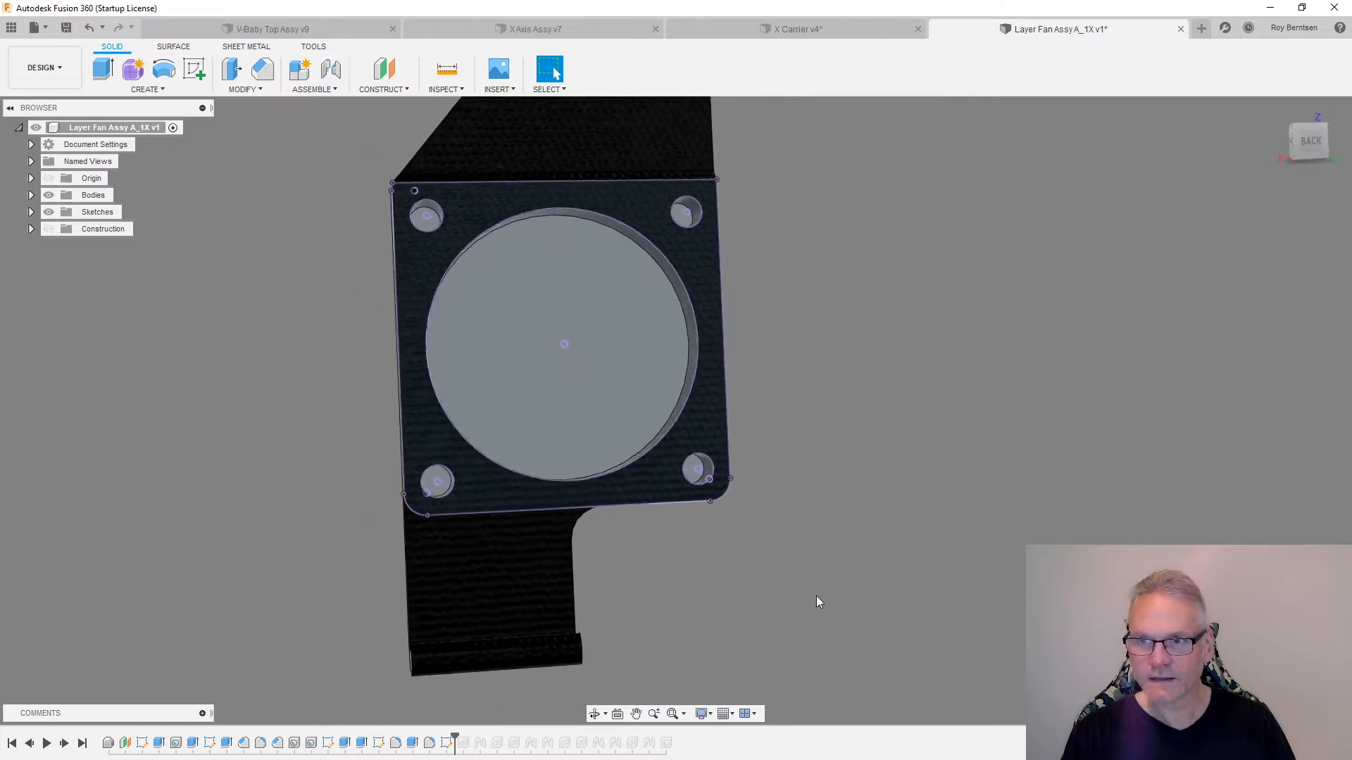
# - Advance the history two features to include the 3010 Blower Fan and its joint
pyautogui.click(65, 745)
pyautogui.click(64, 744)
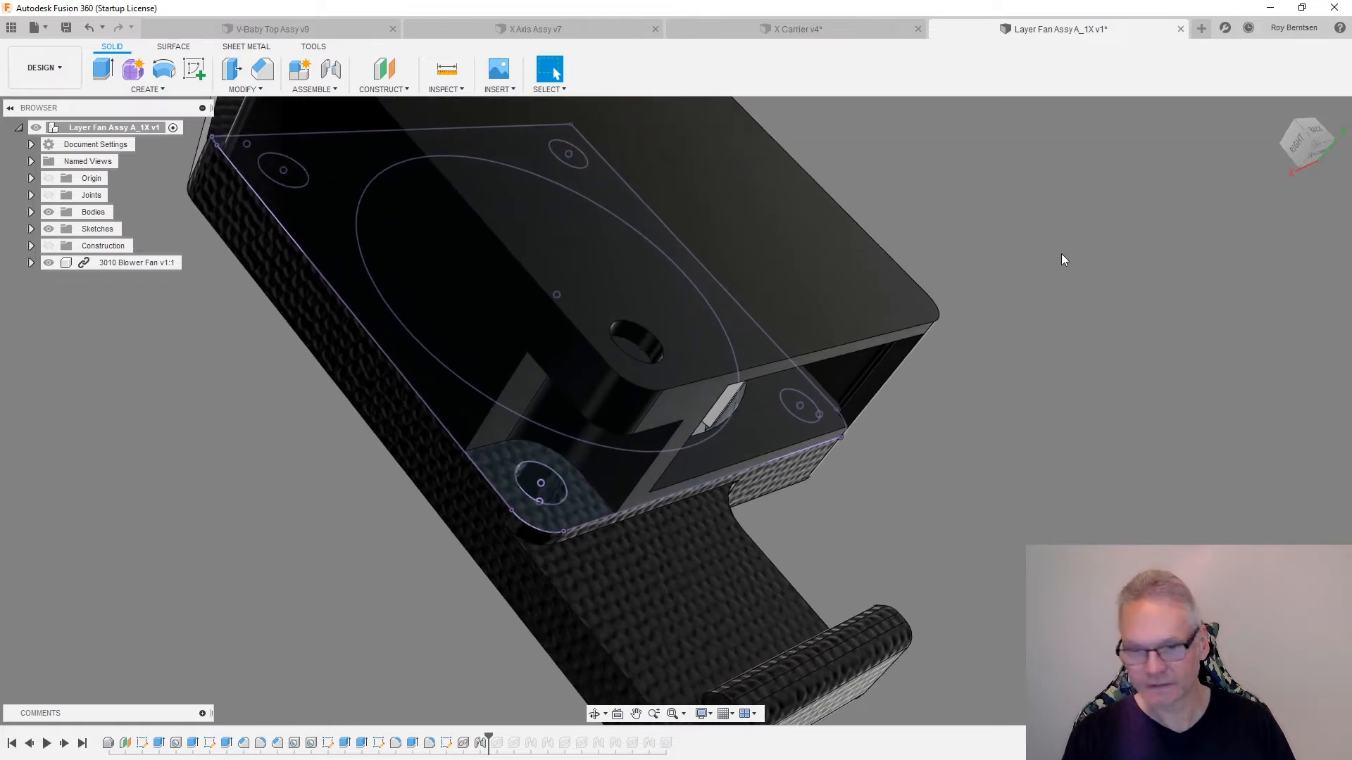
pyautogui.click(739, 566)
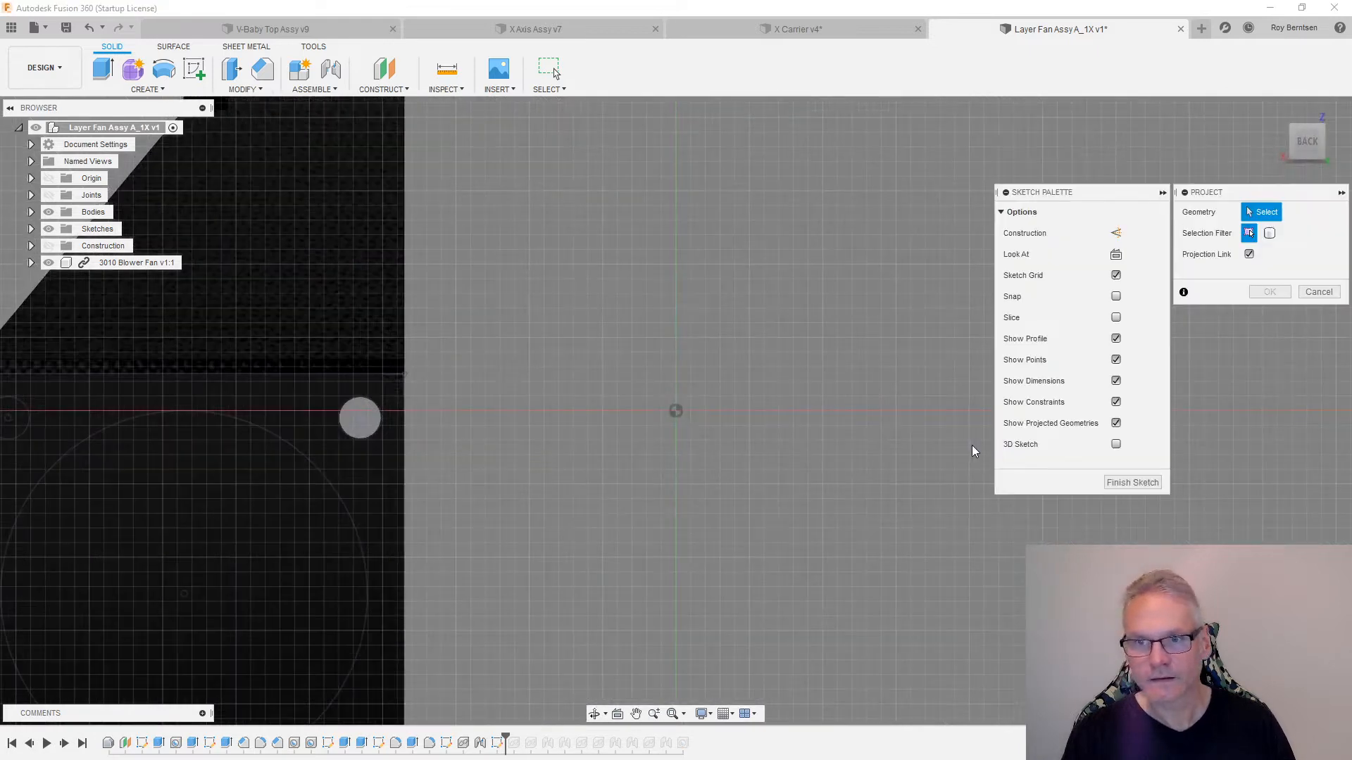
pyautogui.click(1331, 292)
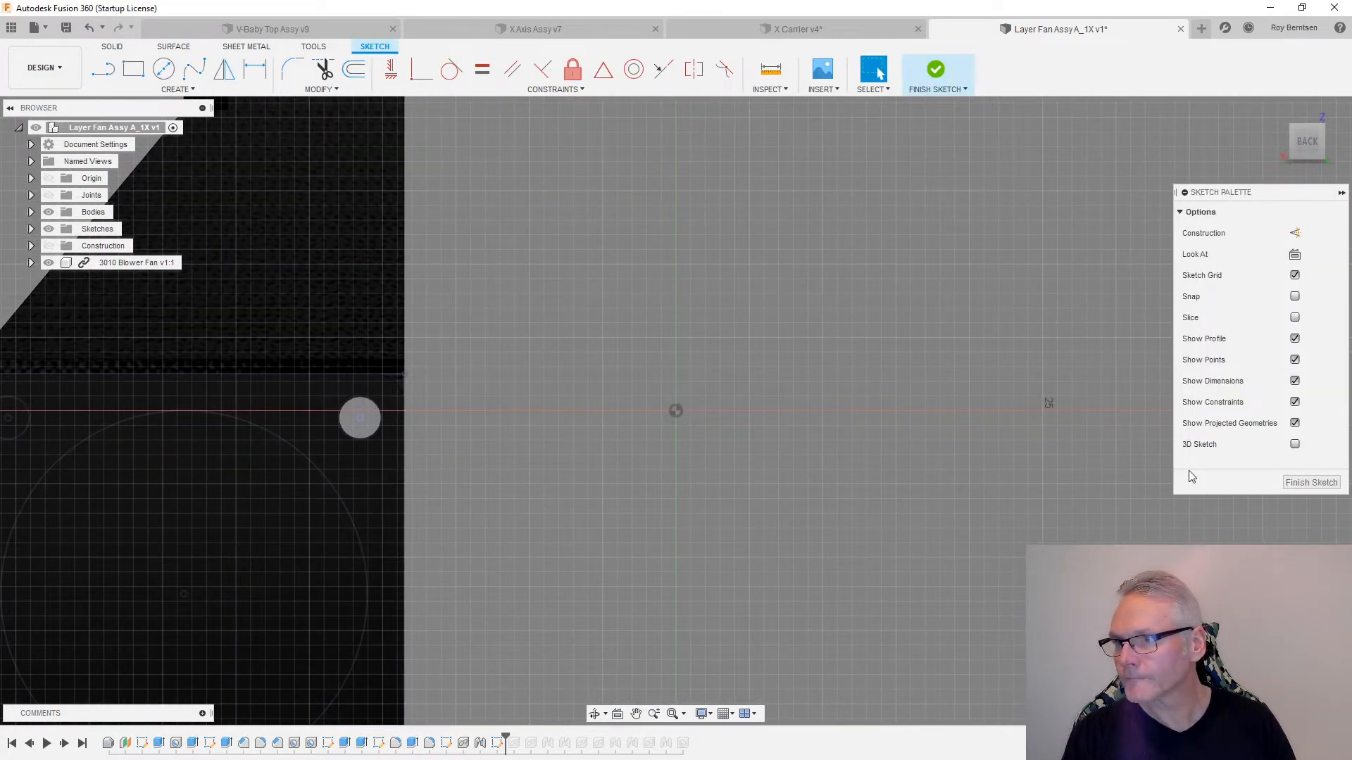
pyautogui.click(1283, 481)
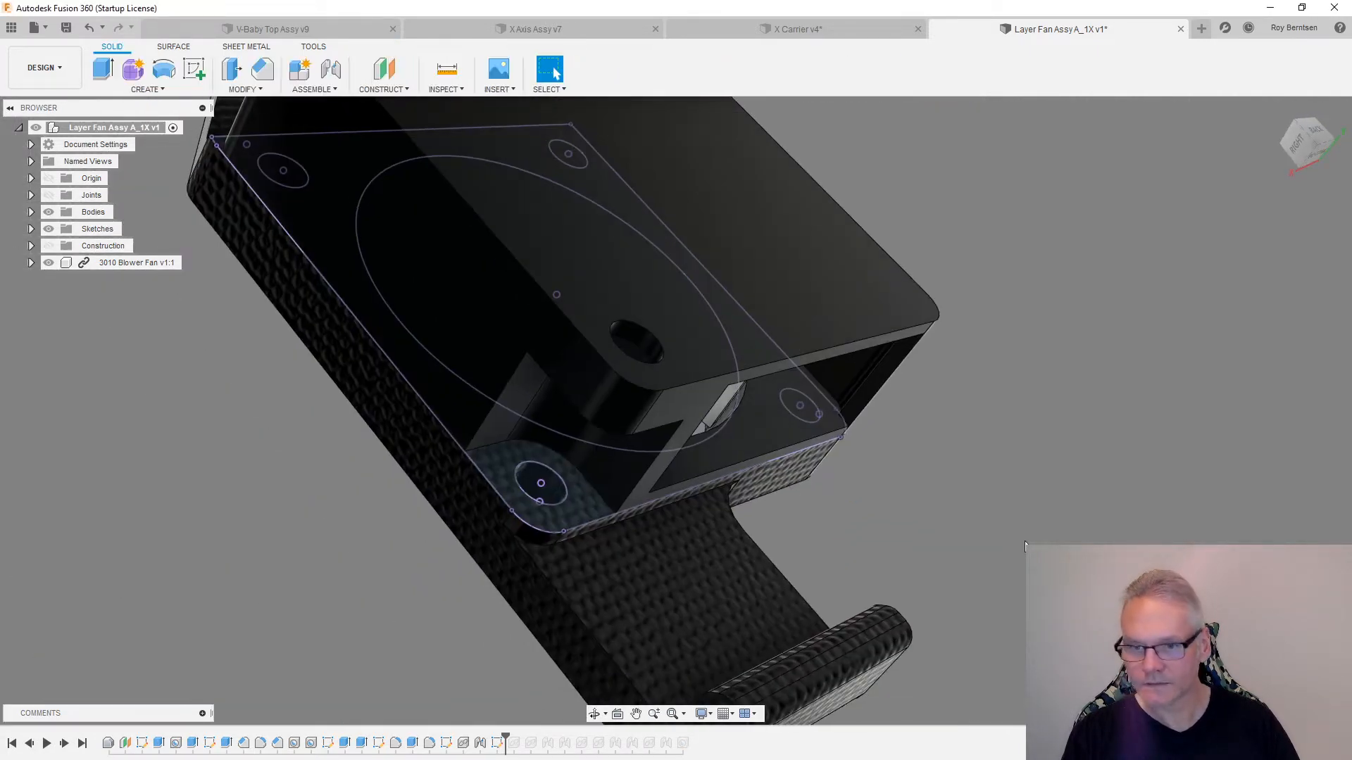
pyautogui.hotkey('ctrl', 'z')
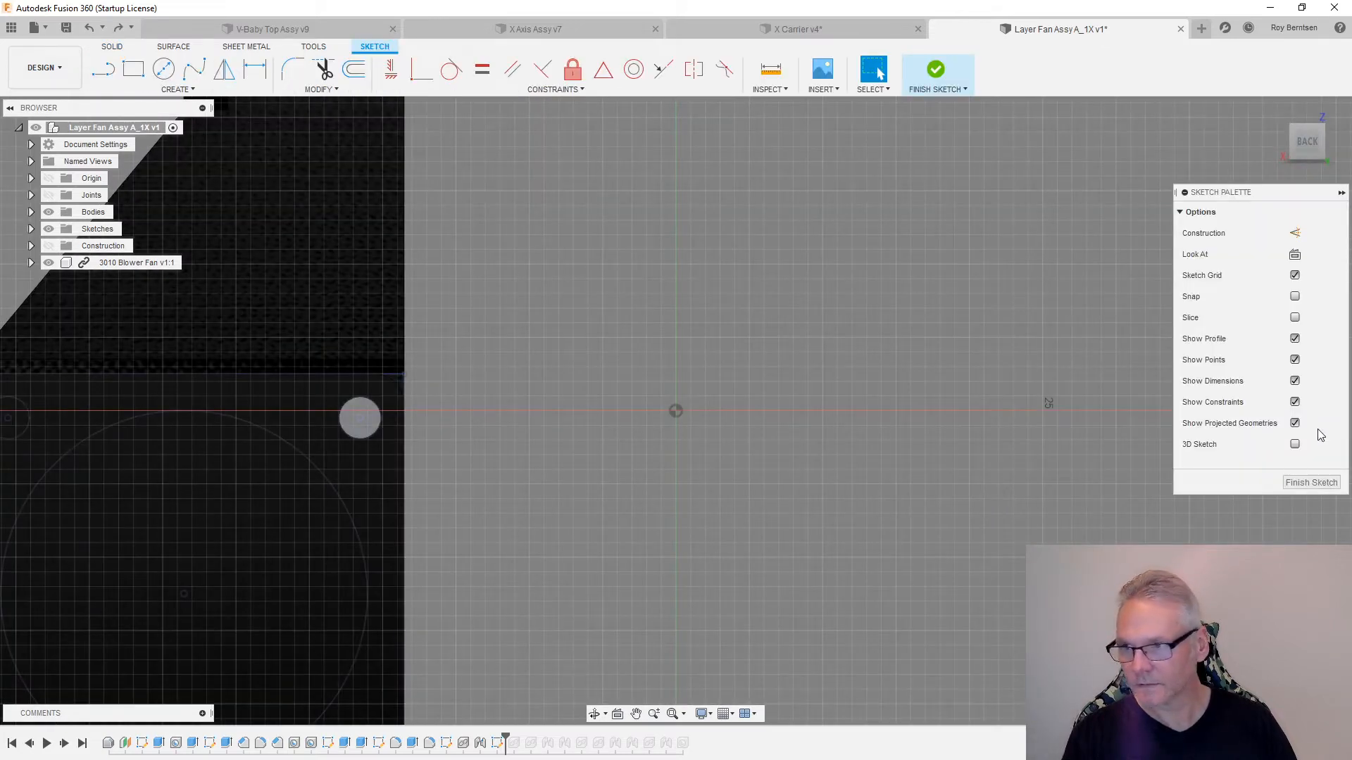
pyautogui.hotkey('ctrl', 'z')
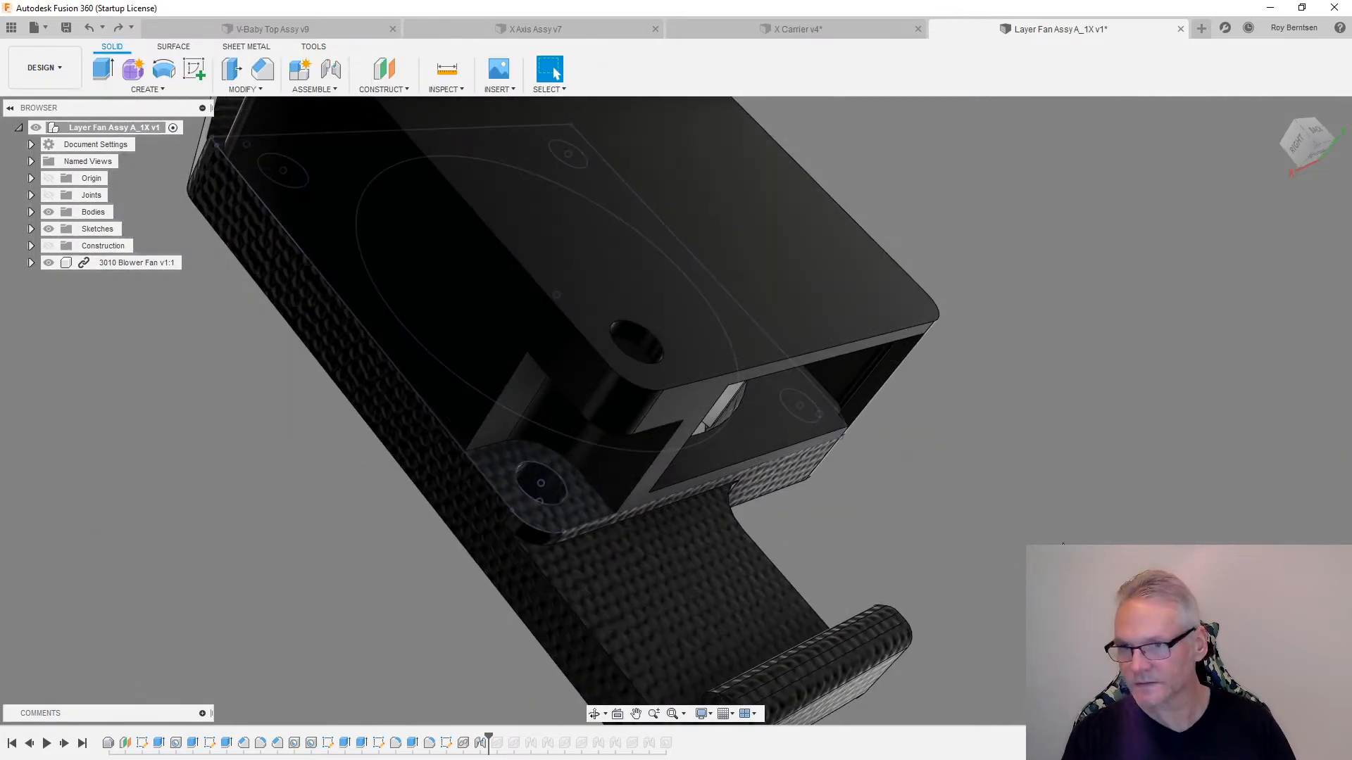
# - Reorder the bracket's face-projection sketch to follow the 3010 Blower Fan's joint in the history, and reopen the sketch for editing
pyautogui.click(31, 229)
pyautogui.doubleClick(79, 313)
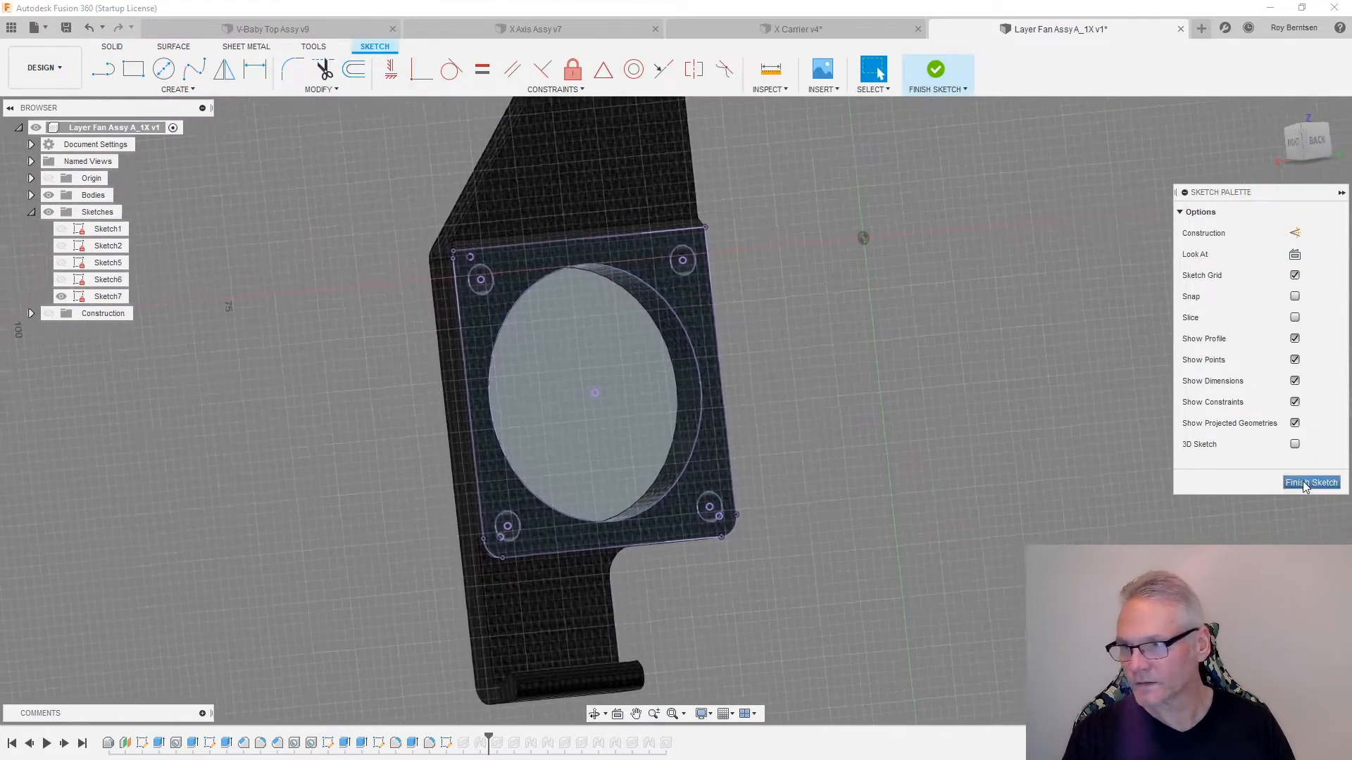
pyautogui.click(1302, 482)
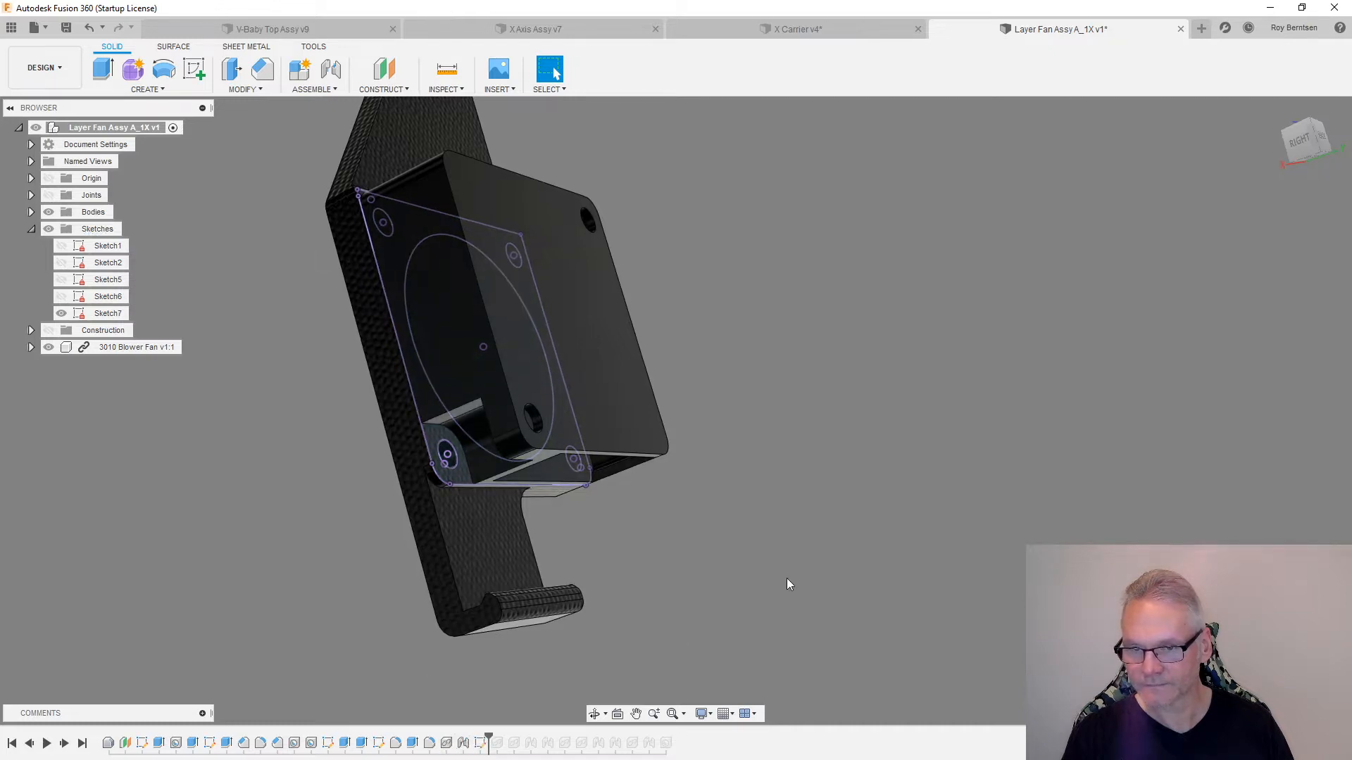
pyautogui.doubleClick(481, 746)
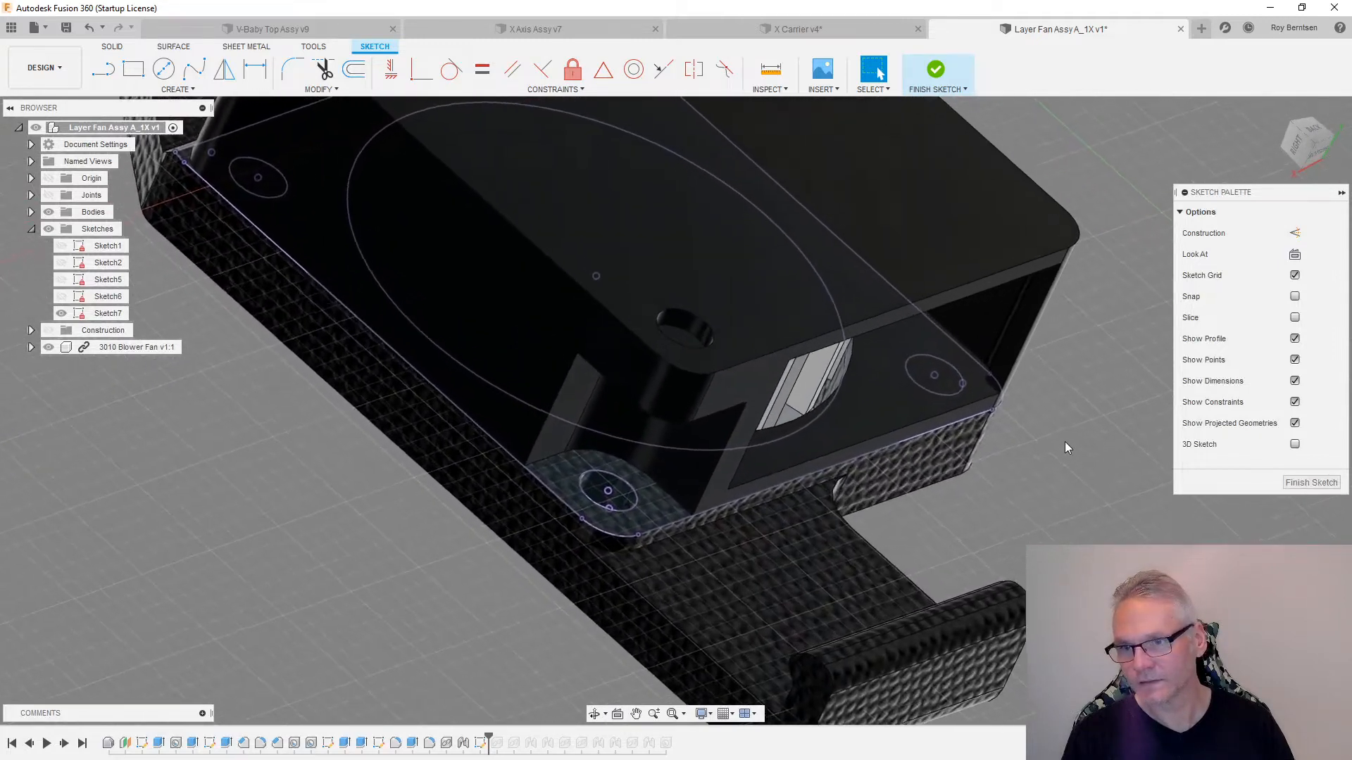
# - Project the edges of the blower fan's two mounting-ear recesses into the sketch and finish the sketch
pyautogui.press('p')
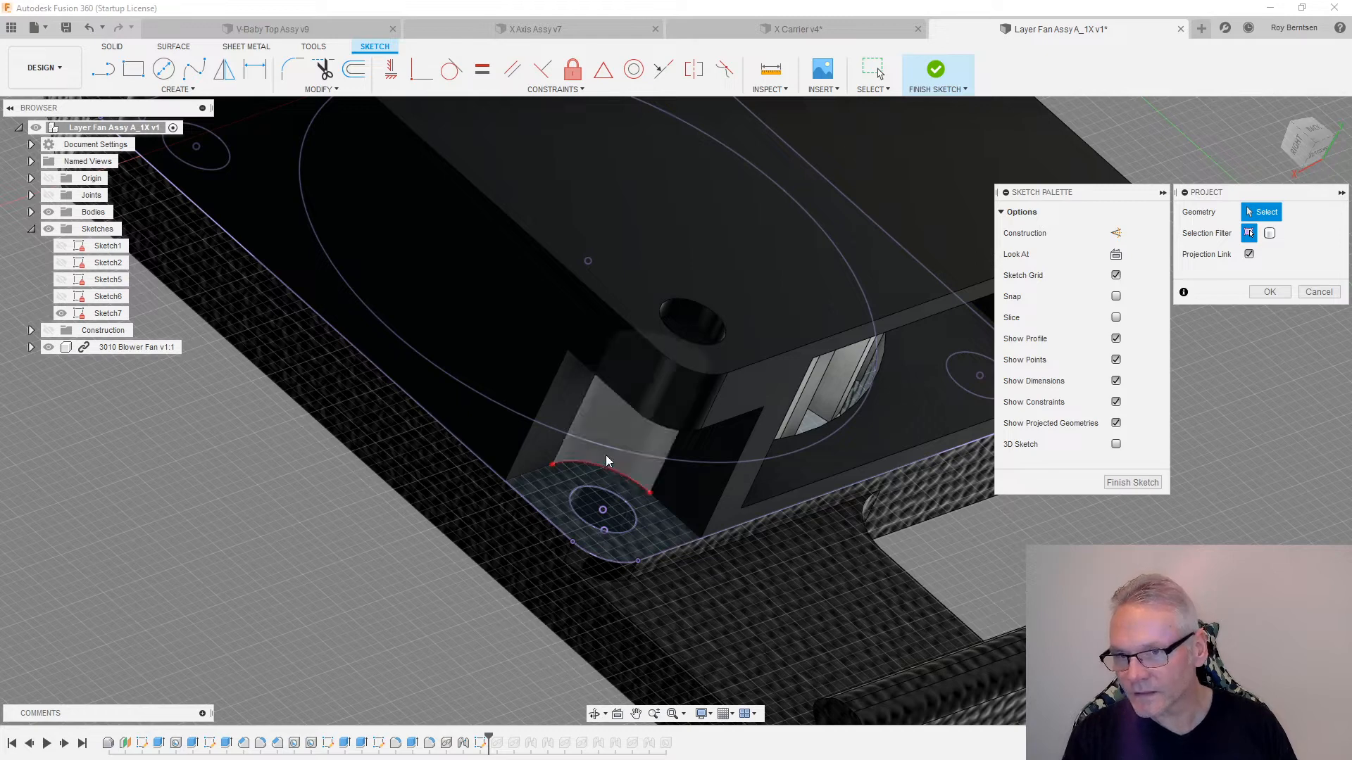
pyautogui.click(537, 472)
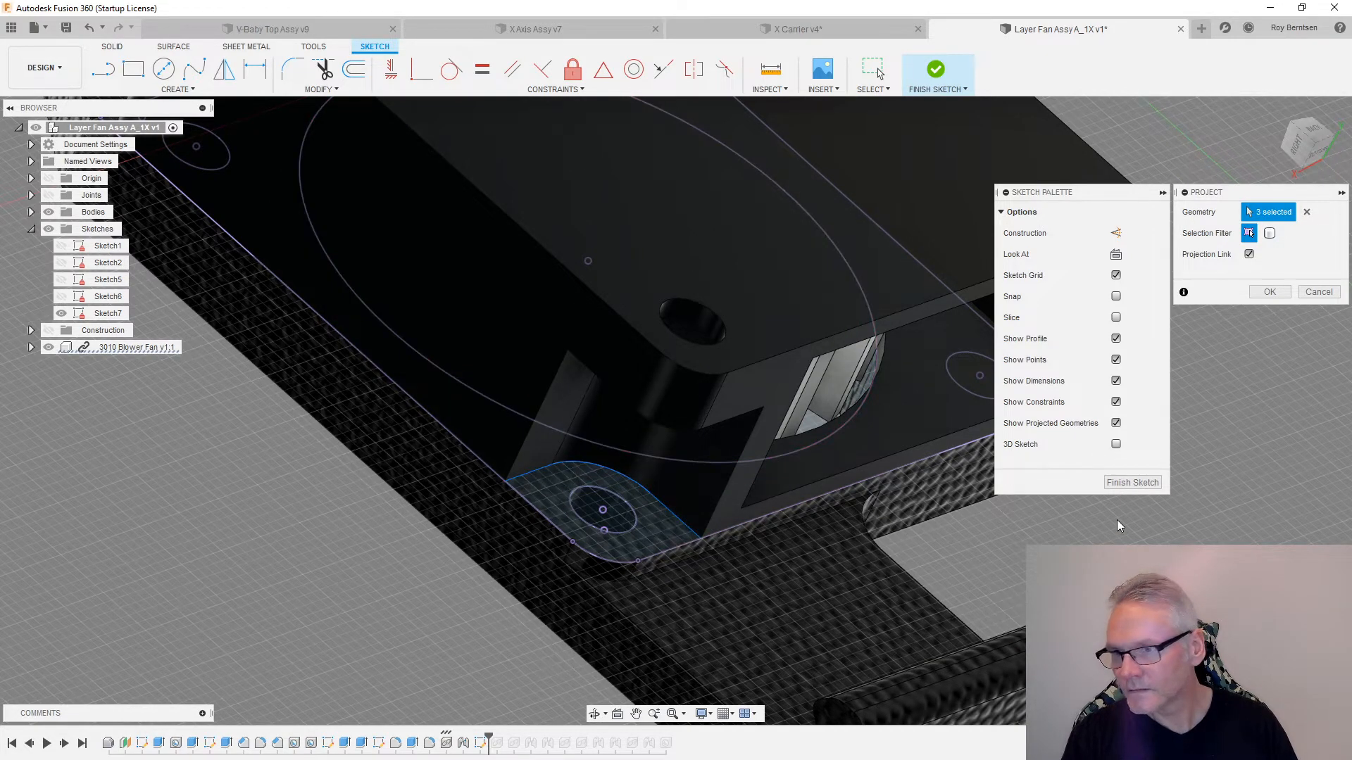
pyautogui.keyDown('shift'); pyautogui.moveTo(1119, 527); pyautogui.dragTo(1035, 487, button='middle'); pyautogui.keyUp('shift')
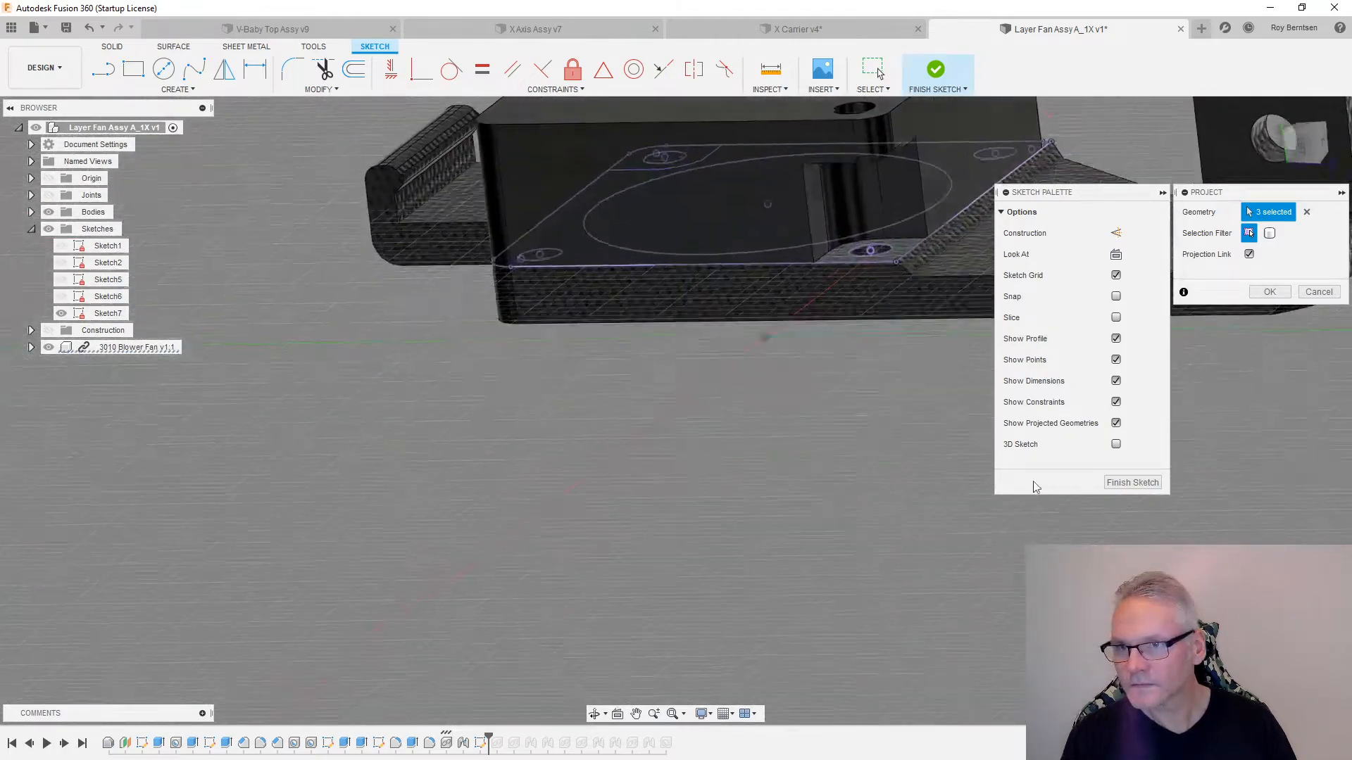
pyautogui.scroll(10, 1005, 450)
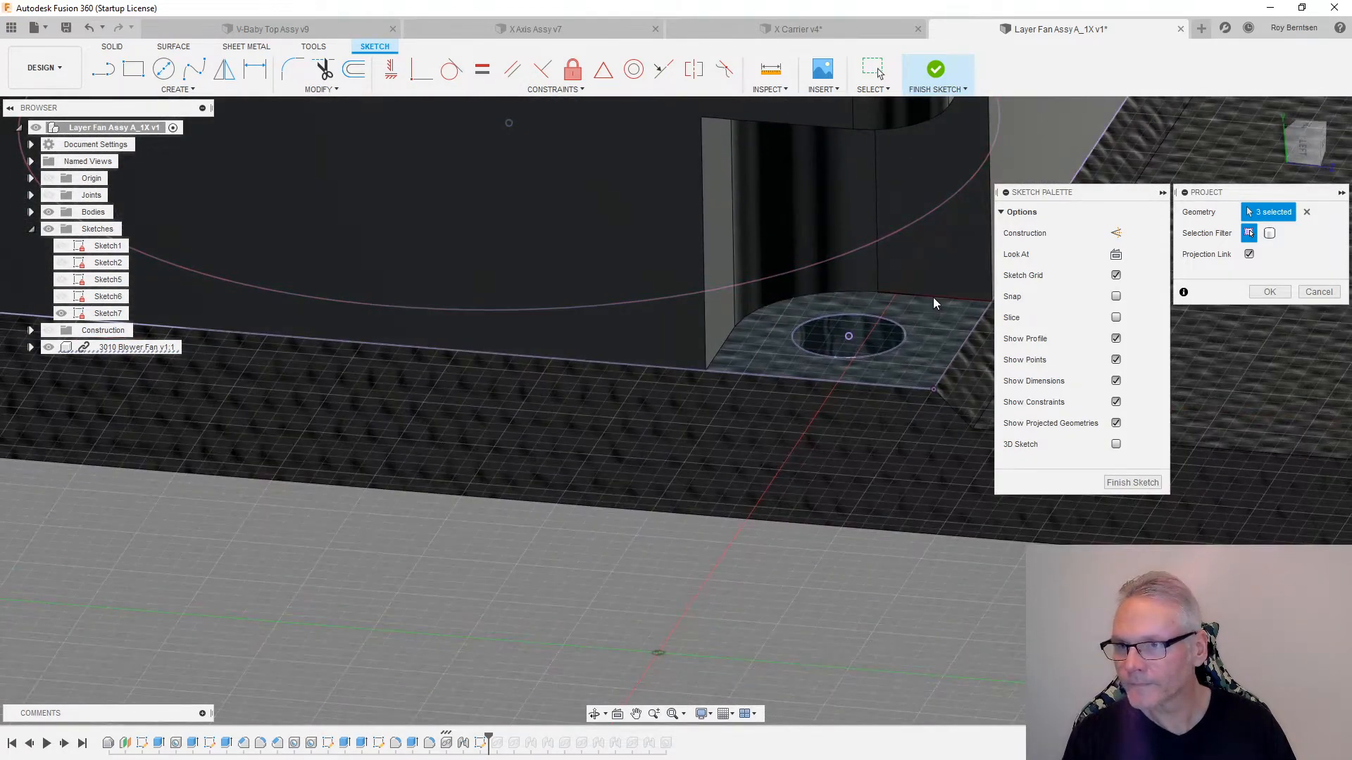
pyautogui.click(844, 287)
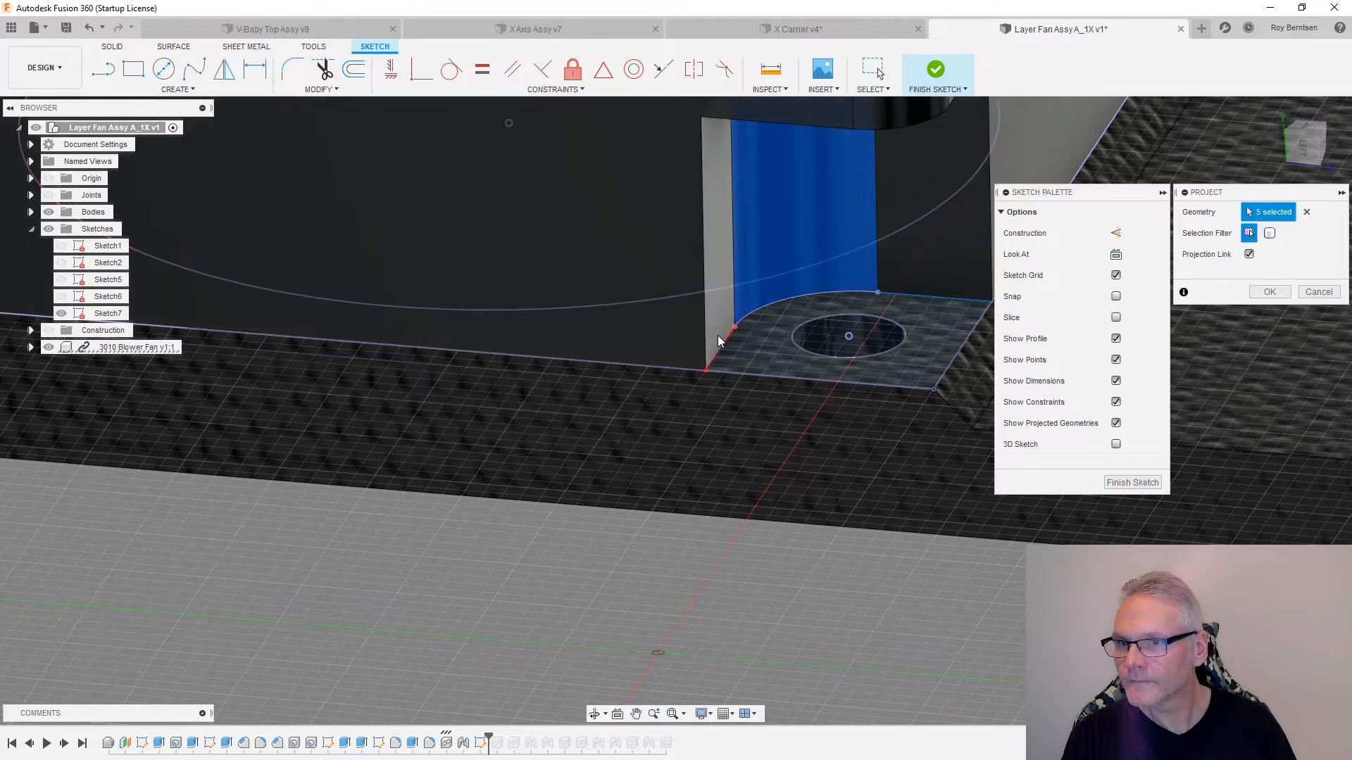
pyautogui.click(725, 345)
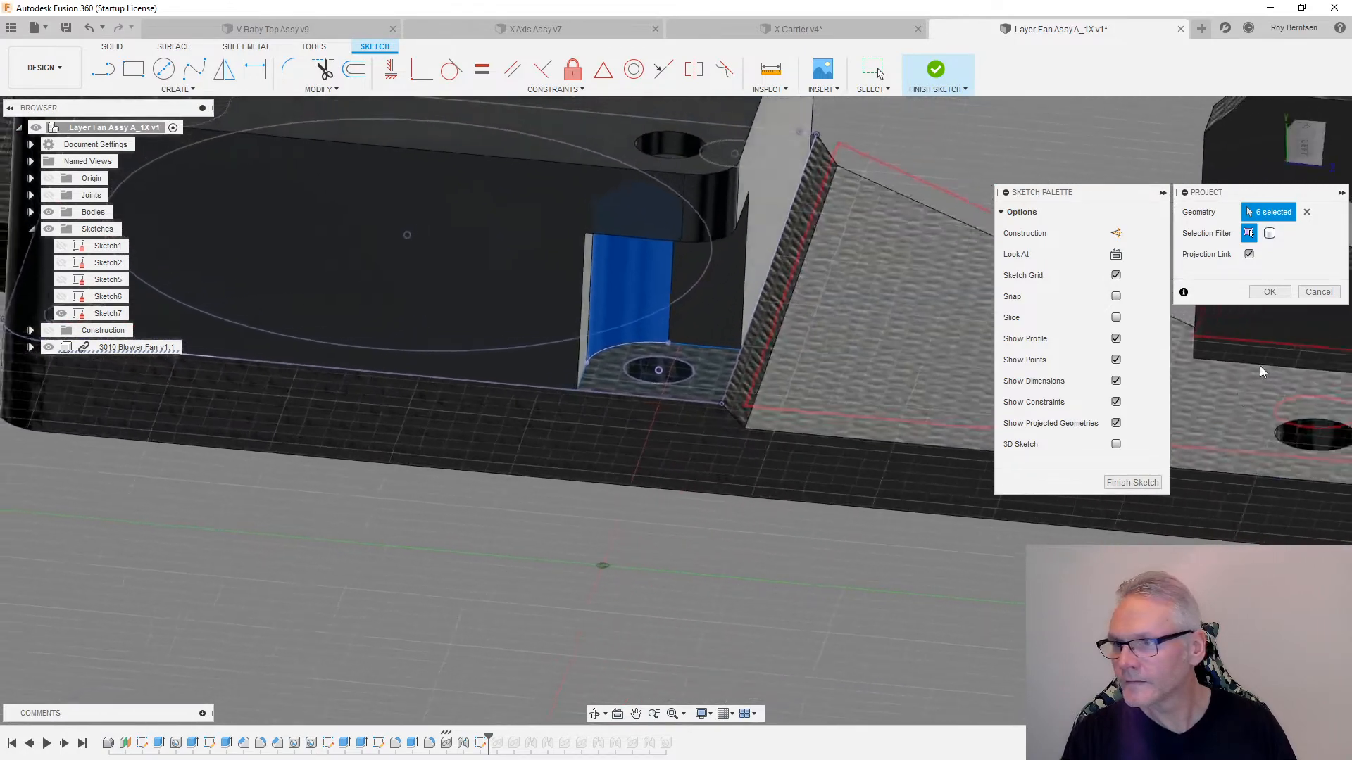
pyautogui.click(1271, 291)
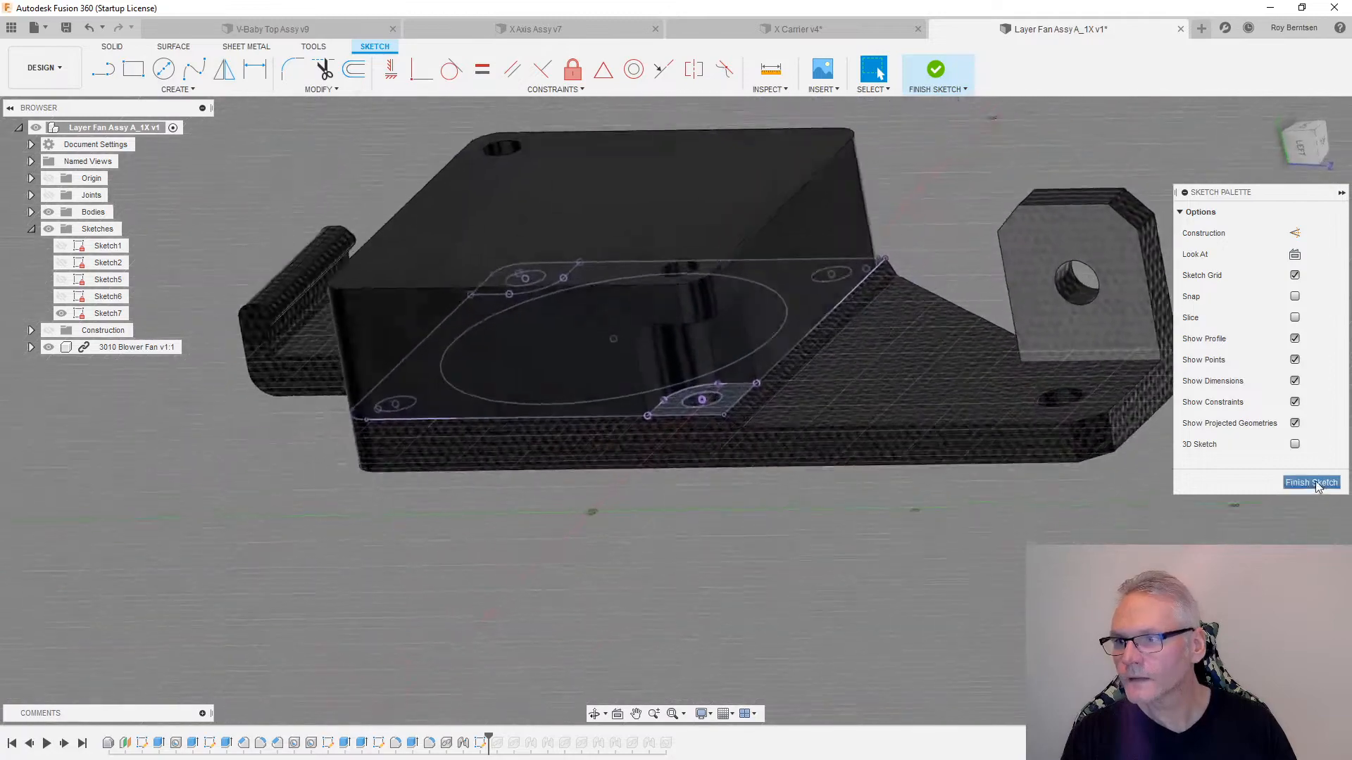
pyautogui.click(1306, 483)
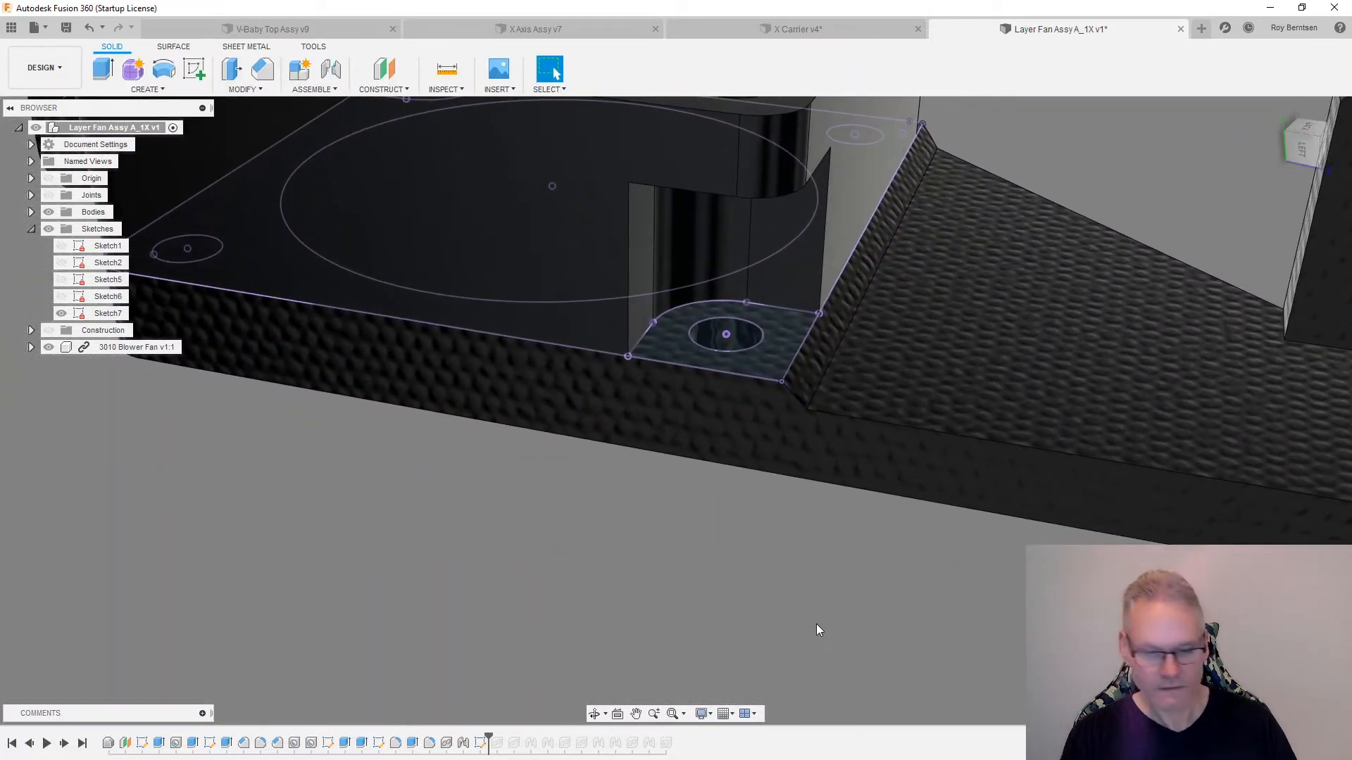
# - Extrude the two corner profiles around the fan's mounting holes 7 mm toward the ears, joined to the bracket
pyautogui.press('e')
pyautogui.click(778, 373)
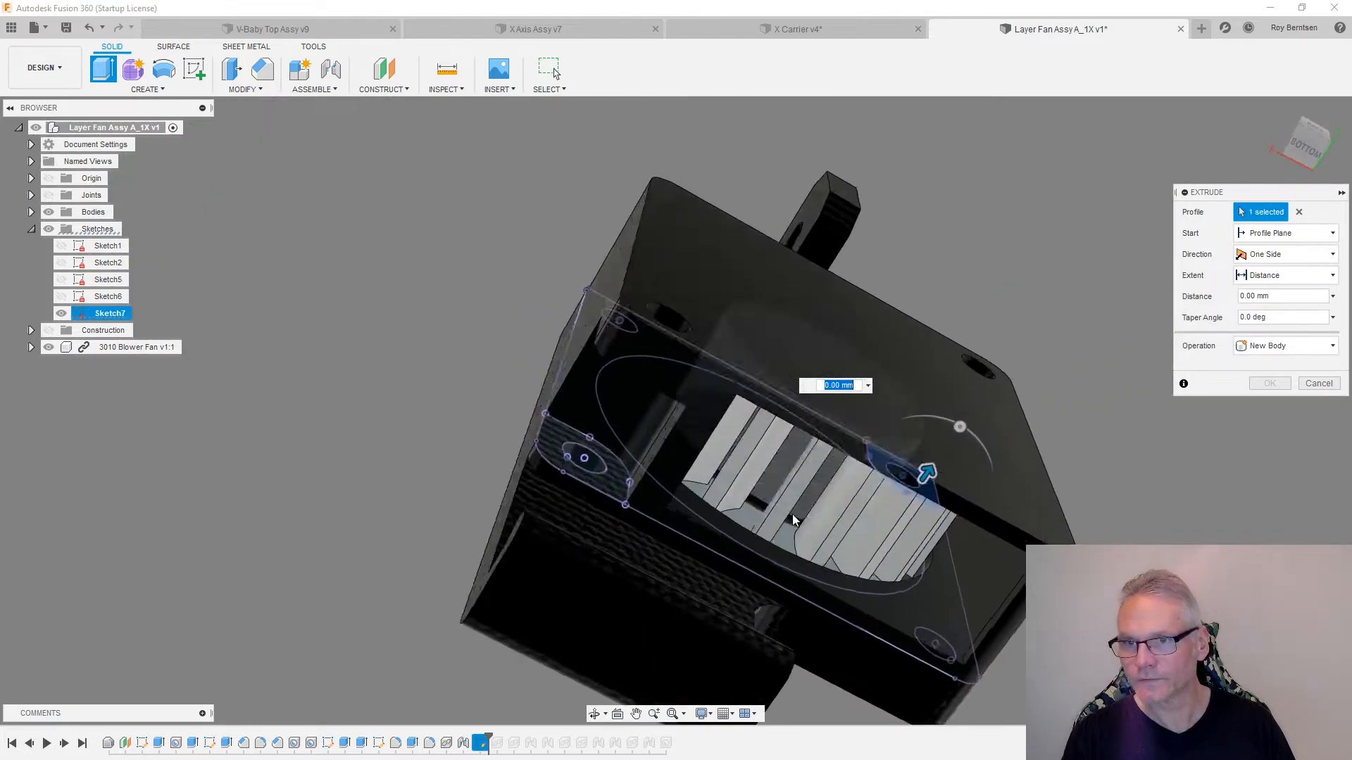
pyautogui.click(618, 641)
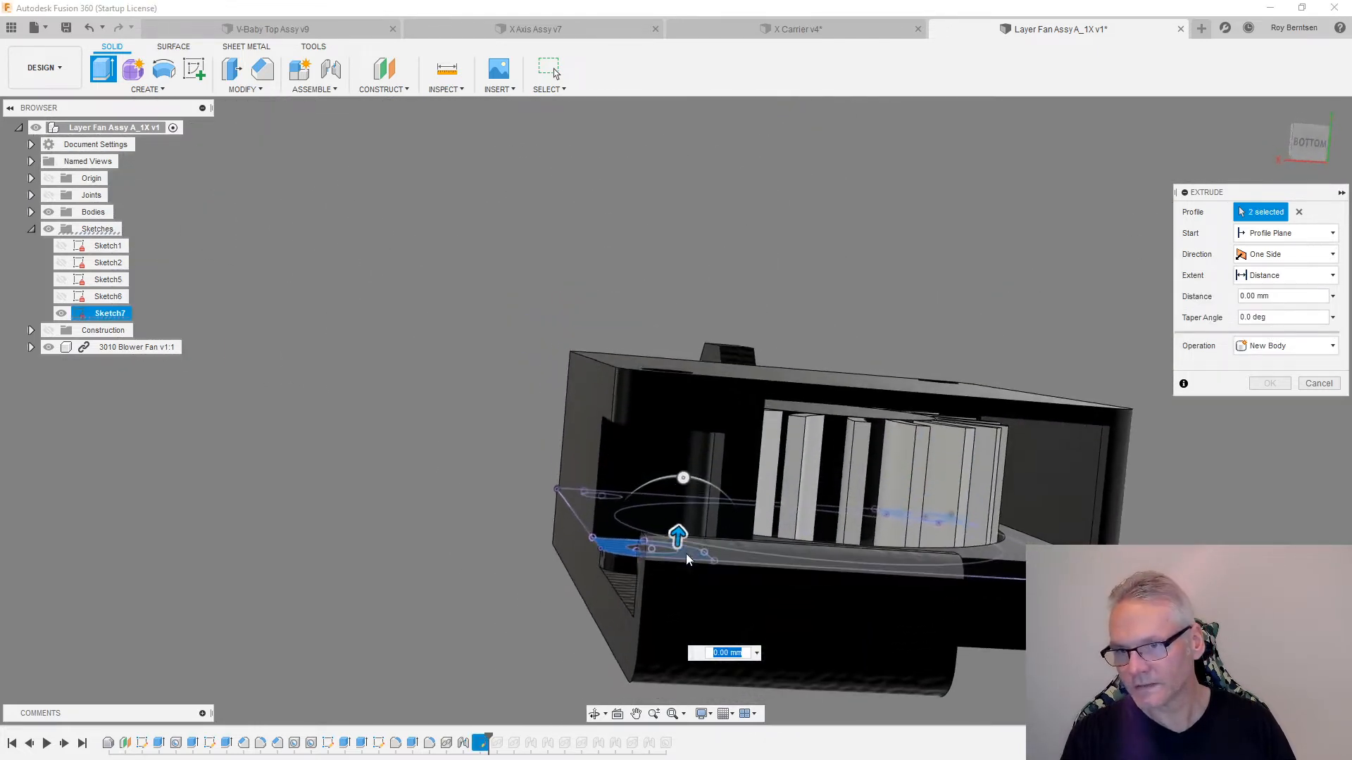
pyautogui.write('7')
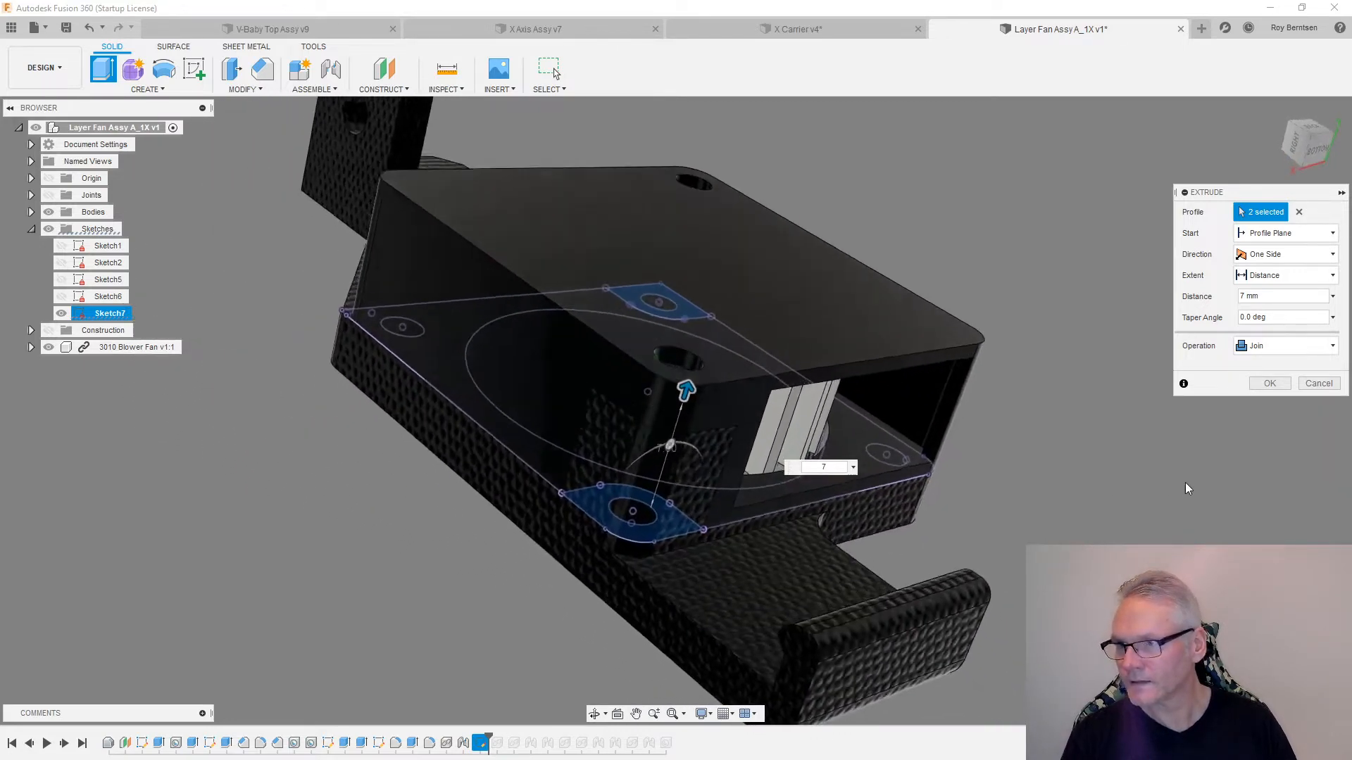
pyautogui.click(1271, 384)
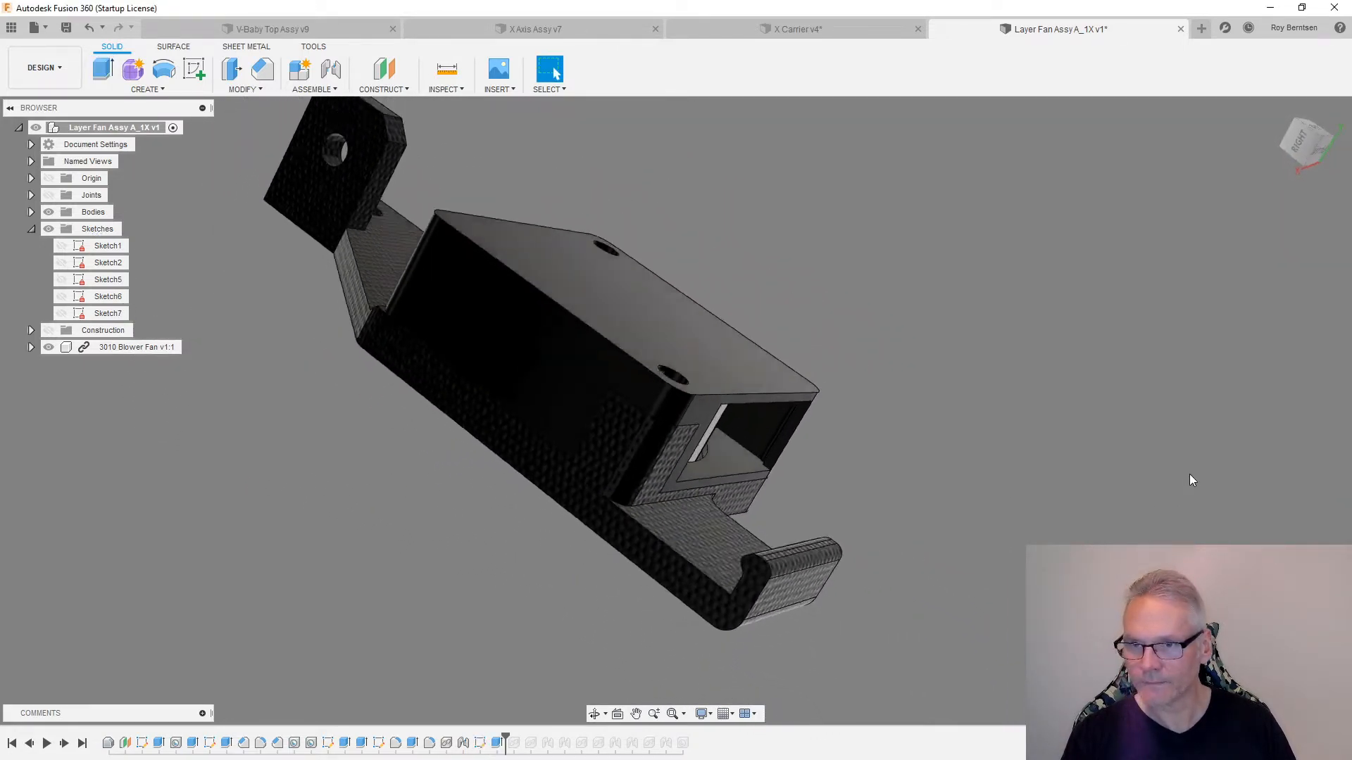
# - Inspect the two new standoffs with the blower fan temporarily hidden, and roll the history forward to the end
pyautogui.click(48, 346)
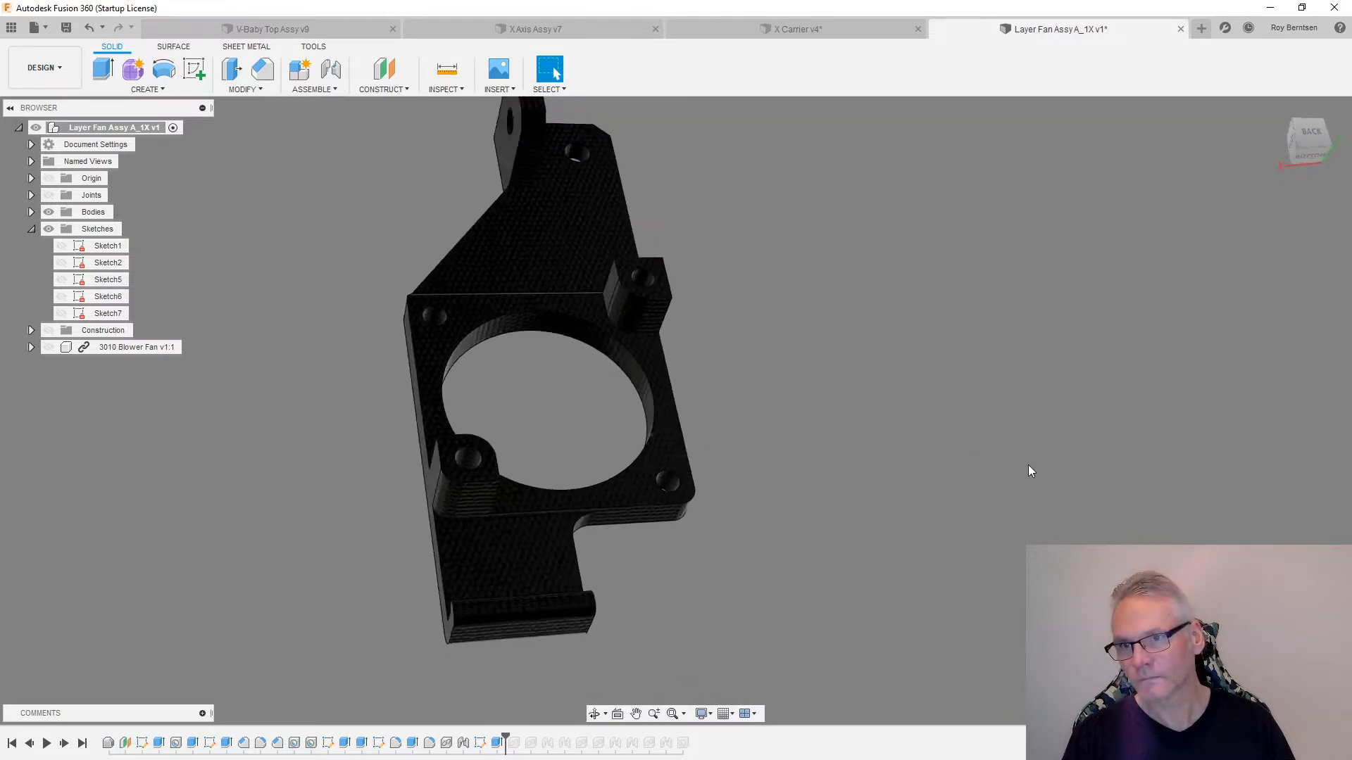
pyautogui.click(48, 347)
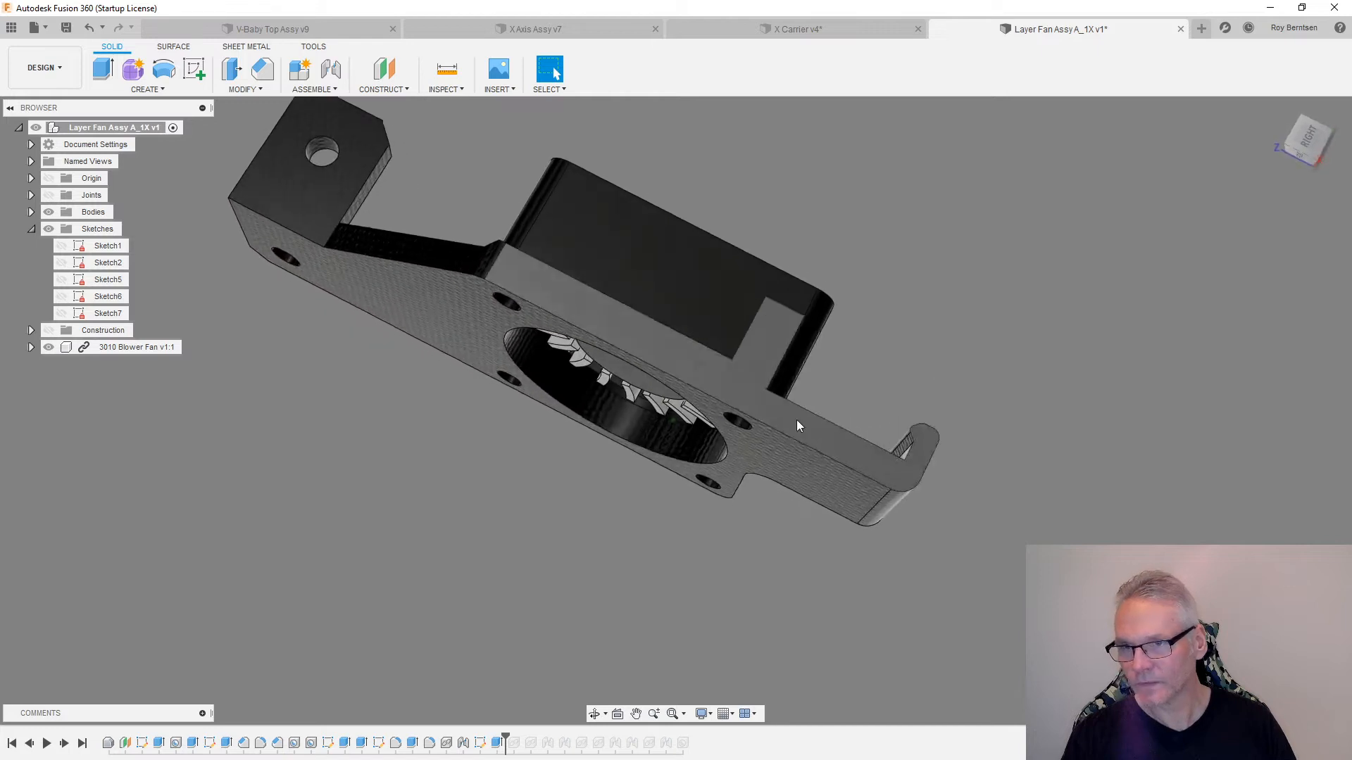
pyautogui.click(82, 744)
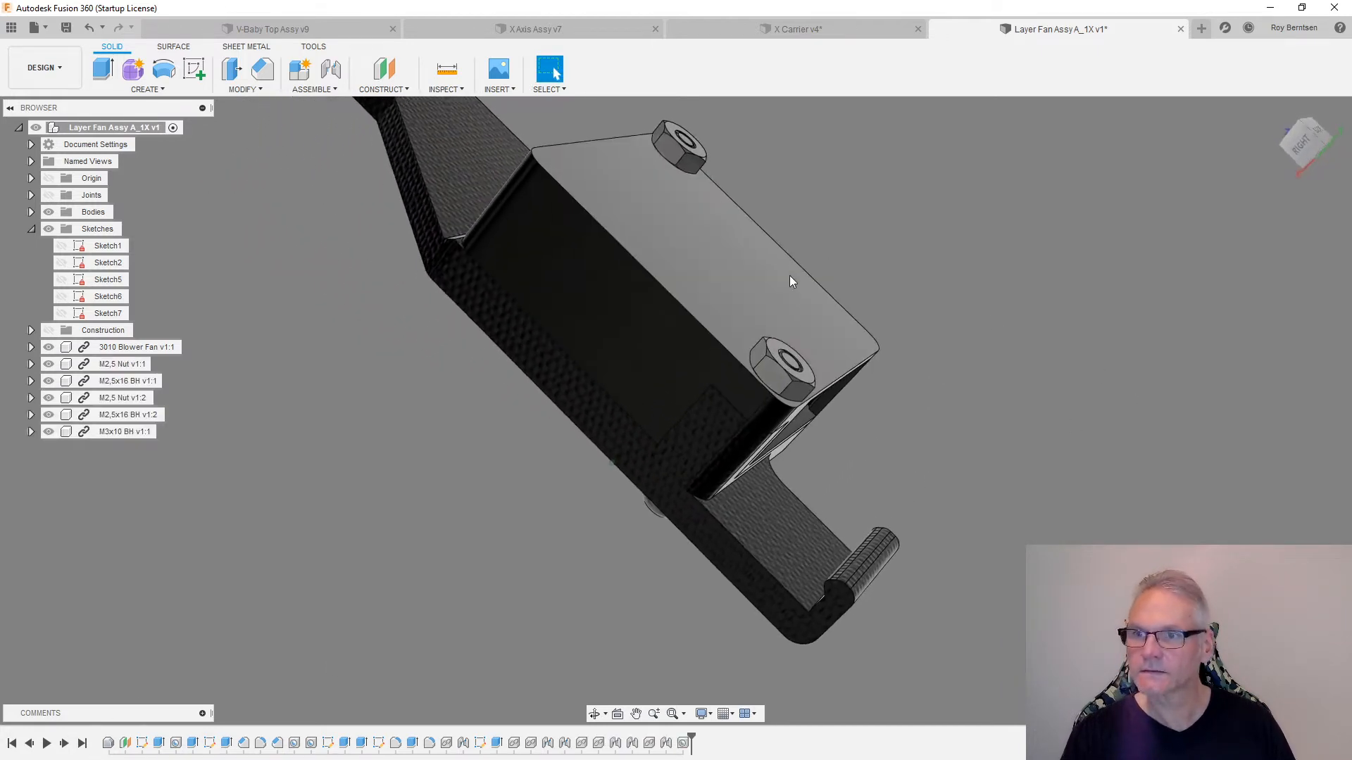
pyautogui.click(770, 285)
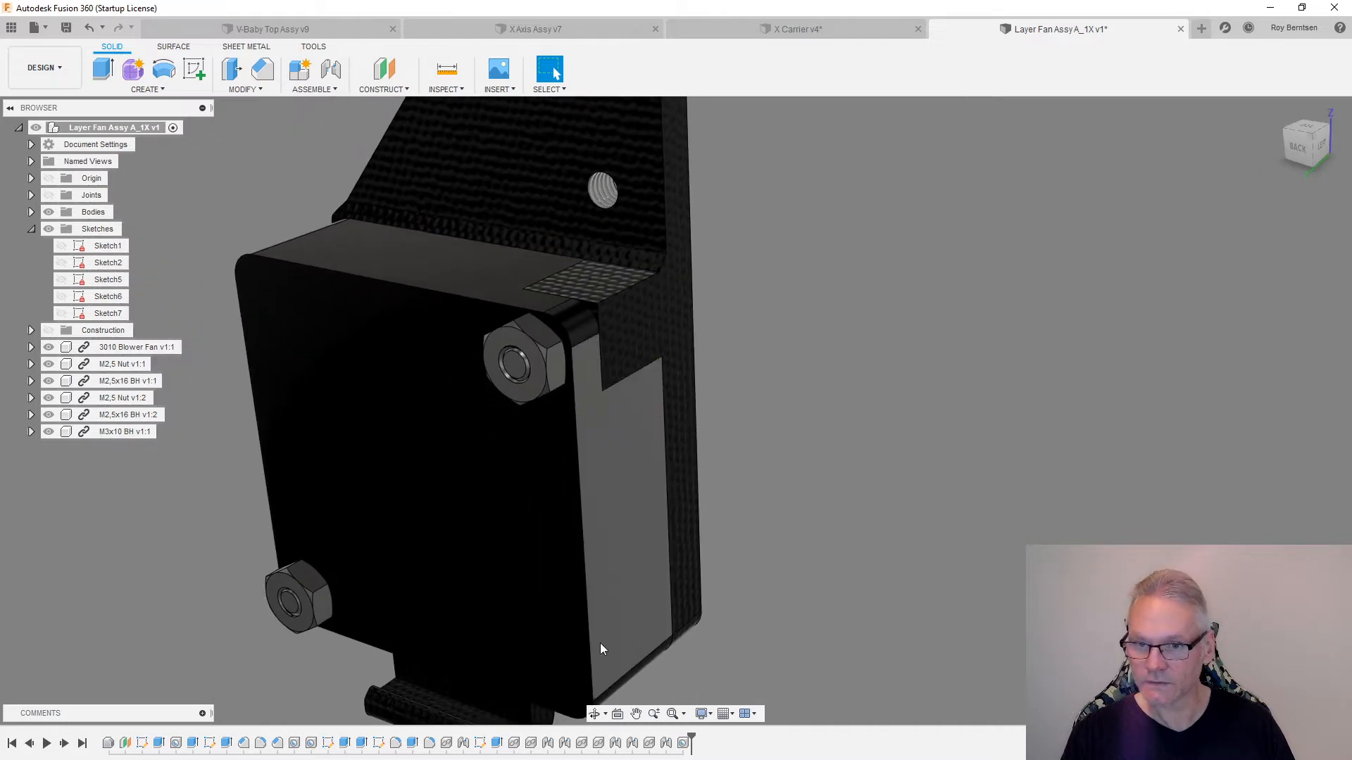
# - Roll the history back to just after the standoff extrusion and fillet the square standoff's outer corner edge with a 2 mm radius
pyautogui.rightClick(497, 743)
pyautogui.click(538, 667)
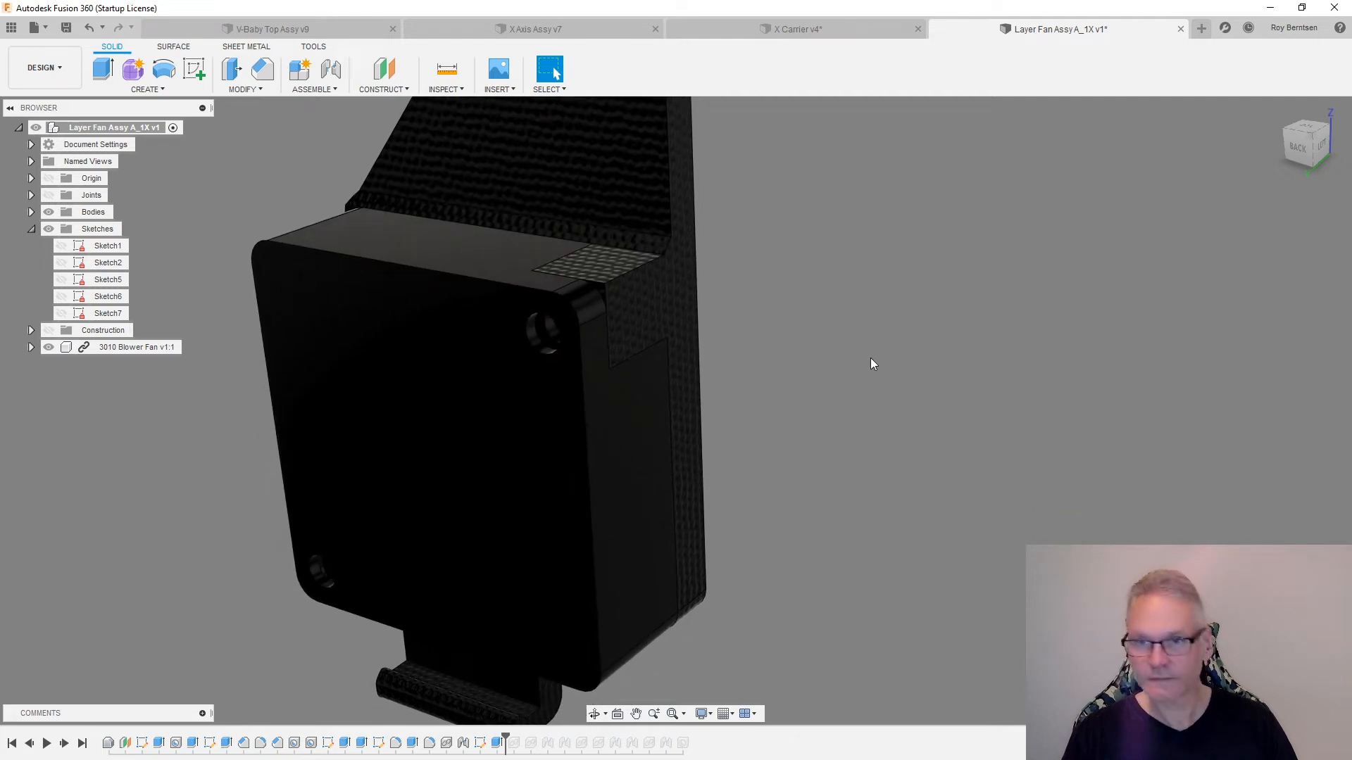
pyautogui.press('f')
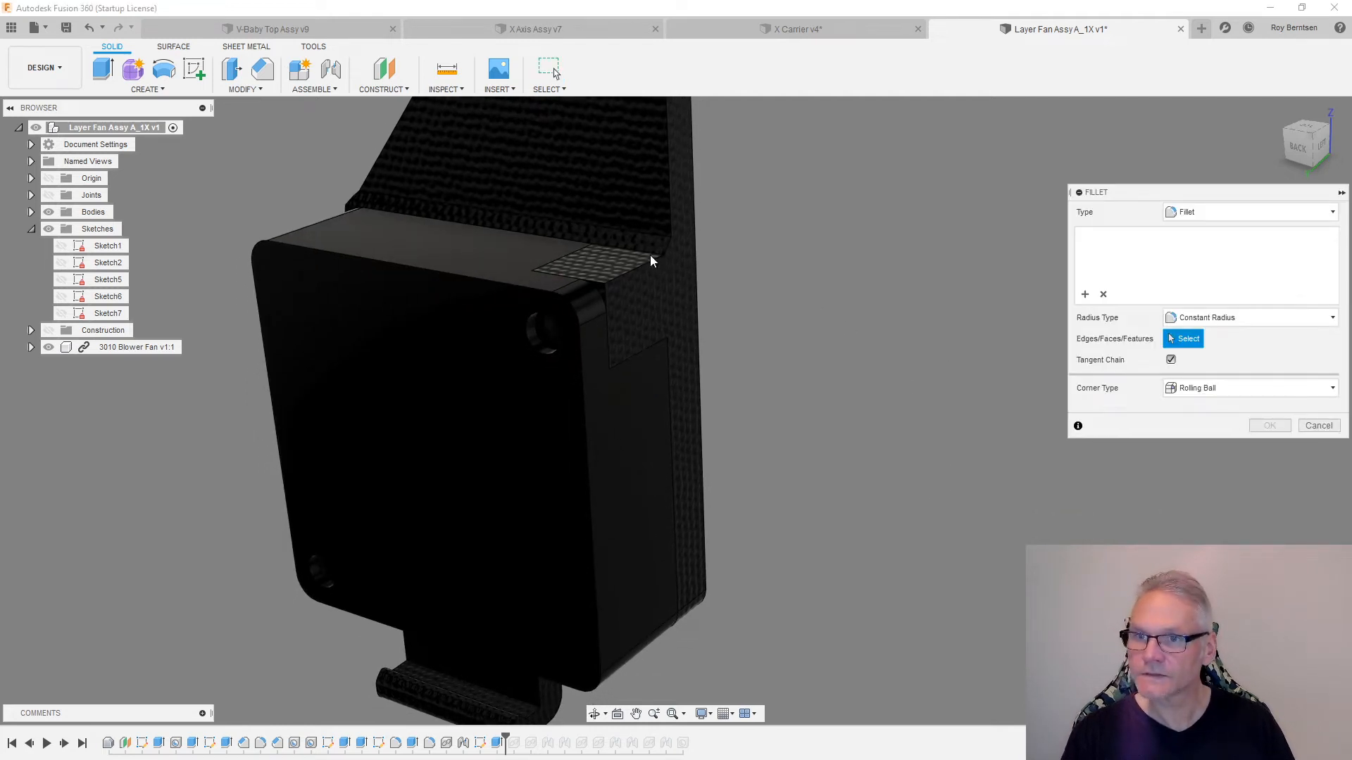
pyautogui.click(636, 269)
pyautogui.keyDown('shift'); pyautogui.moveTo(636, 268); pyautogui.dragTo(816, 258, button='middle'); pyautogui.keyUp('shift')
pyautogui.scroll(5, 986, 523)
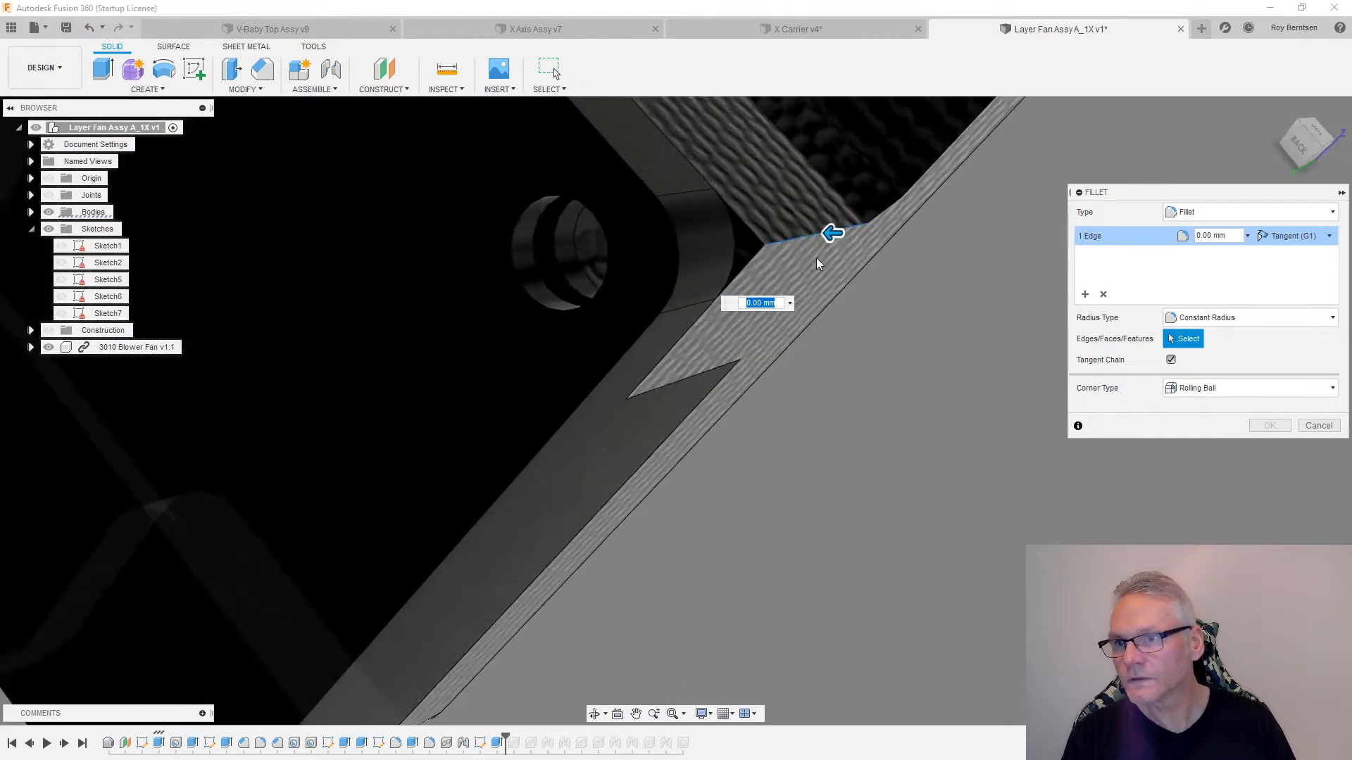
pyautogui.scroll(2, 817, 263)
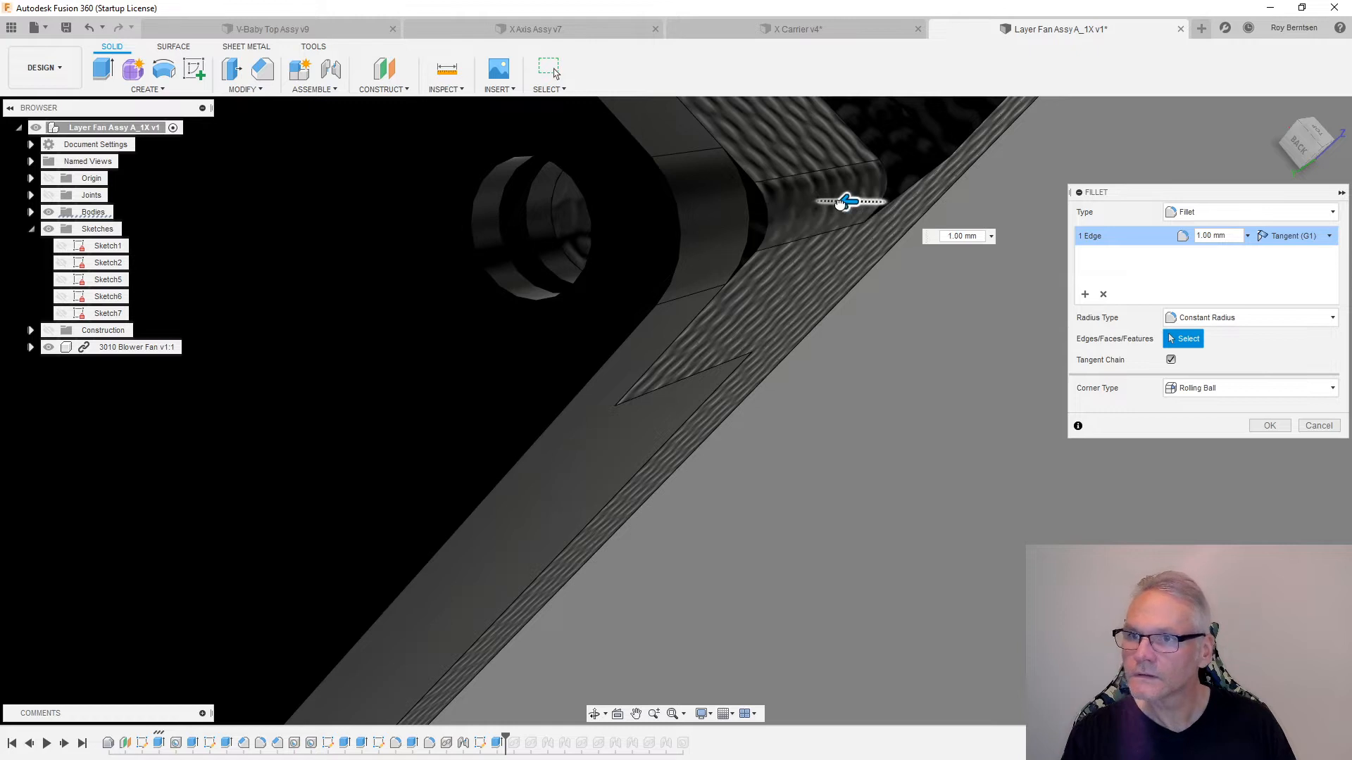
pyautogui.moveTo(834, 200); pyautogui.dragTo(826, 200)
pyautogui.scroll(-5, 1011, 357)
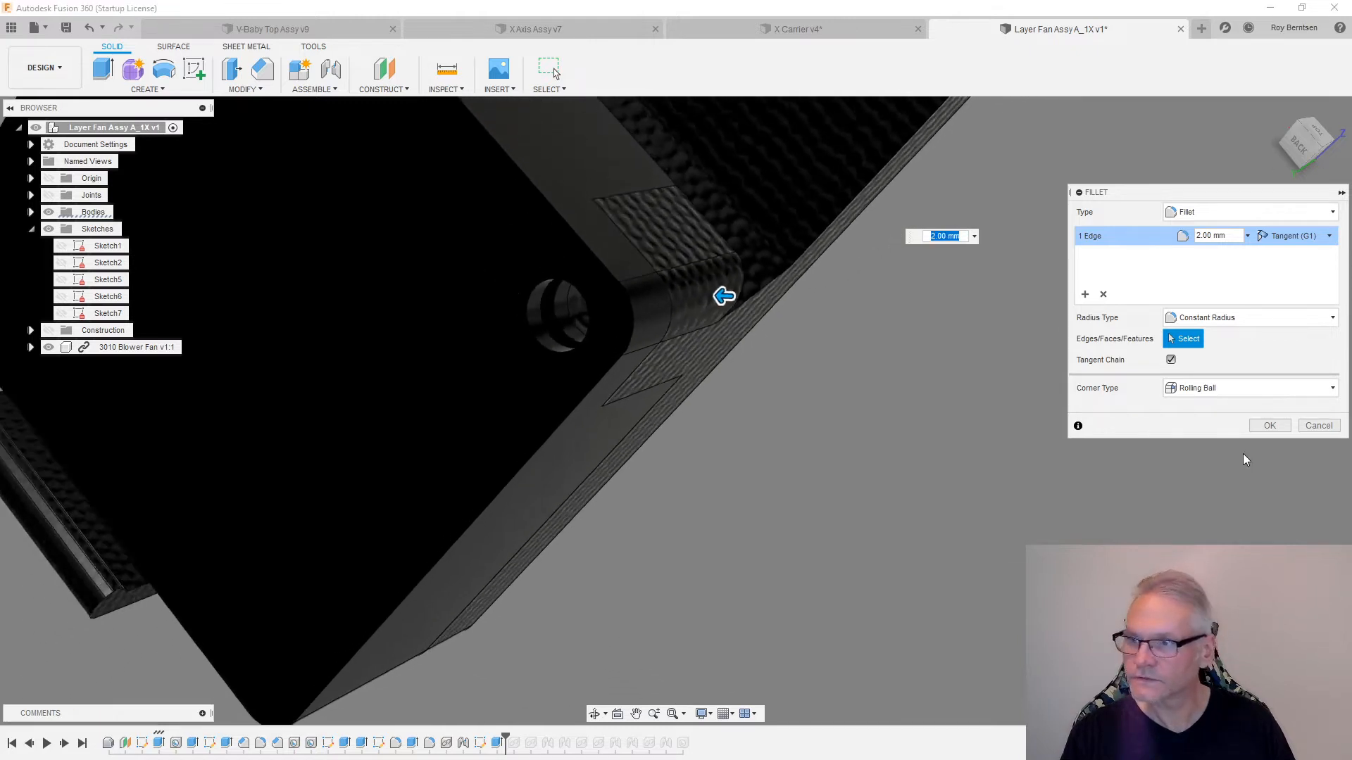
pyautogui.click(1269, 425)
# - Roll the history forward to the end and save a new version with the description "User Saved"
pyautogui.keyDown('shift'); pyautogui.moveTo(1264, 430); pyautogui.dragTo(1243, 119, button='middle'); pyautogui.keyUp('shift')
pyautogui.click(1271, 111)
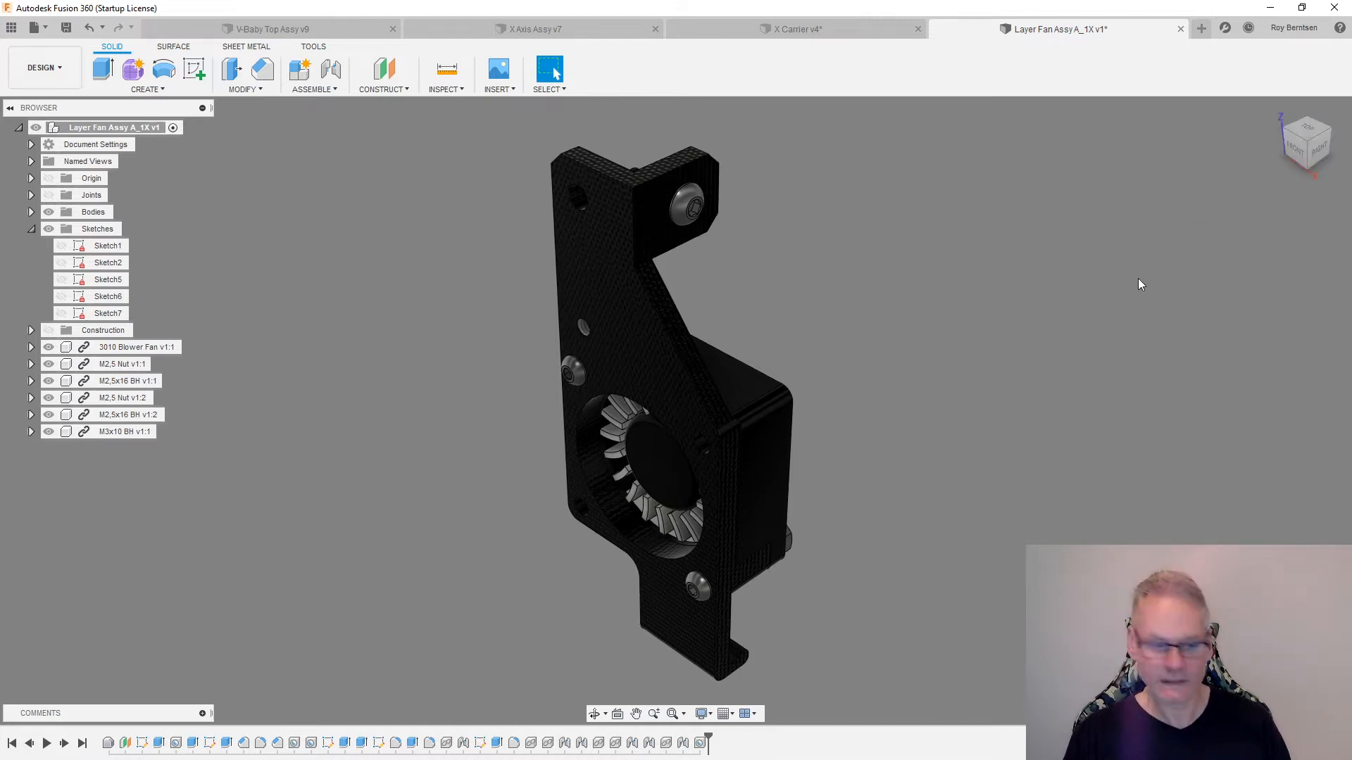
pyautogui.hotkey('ctrl', 's')
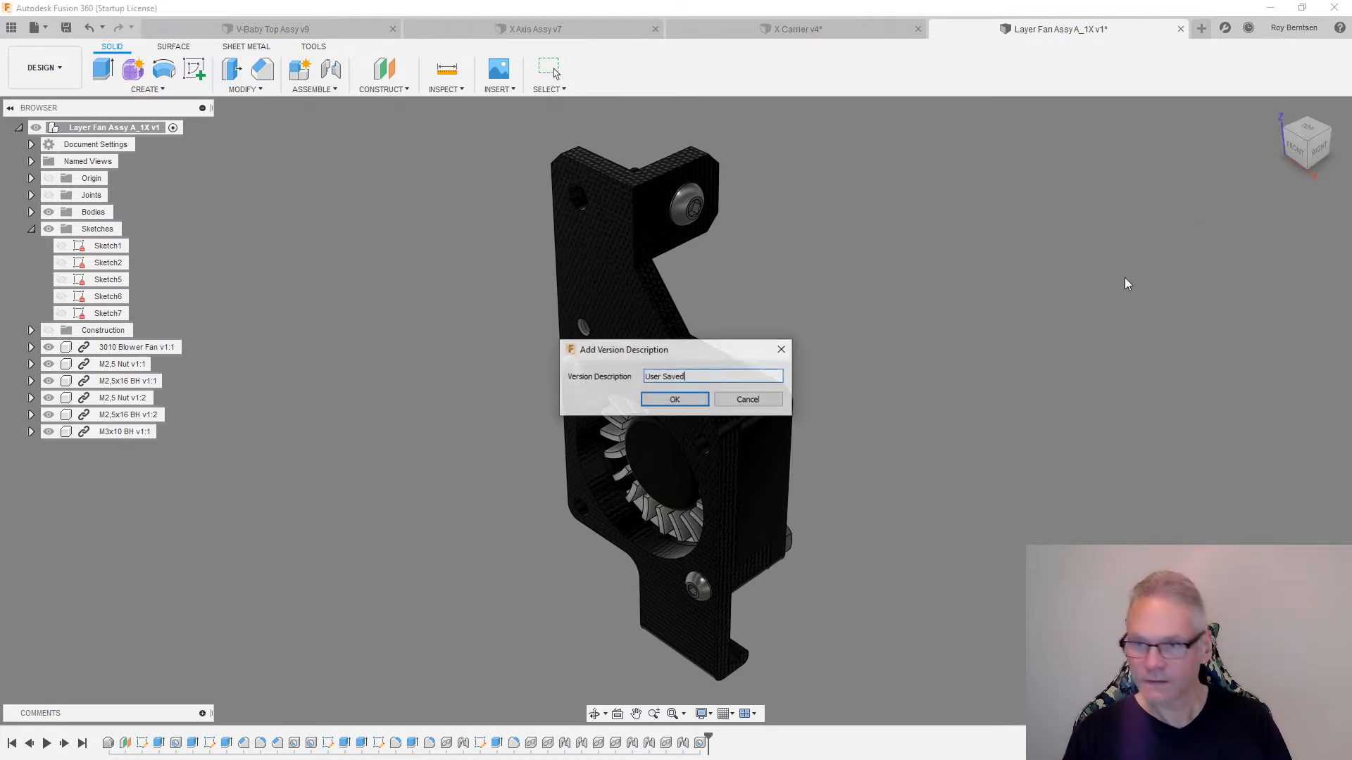
pyautogui.click(702, 399)
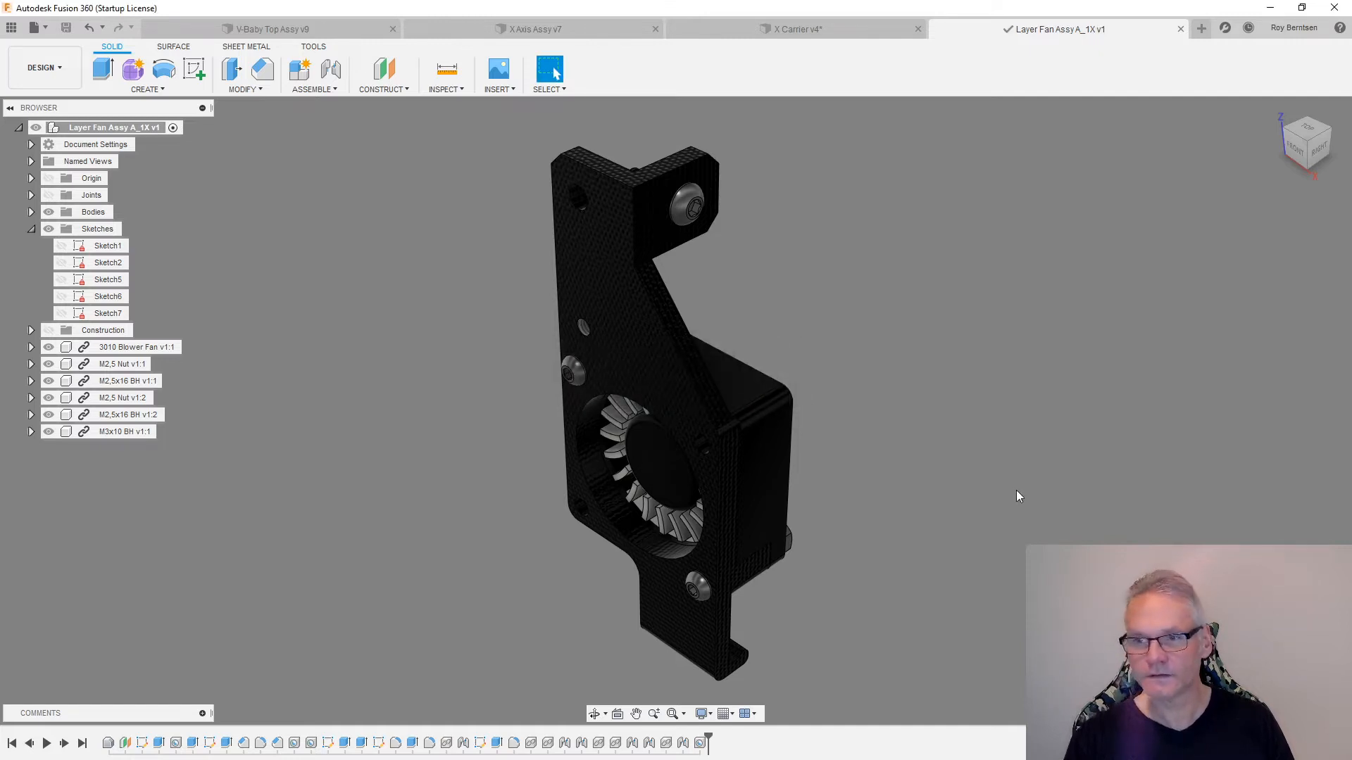
# - Switch to the X Carrier document and update the linked Layer Fan Assy A_1X component to its latest version
pyautogui.click(868, 32)
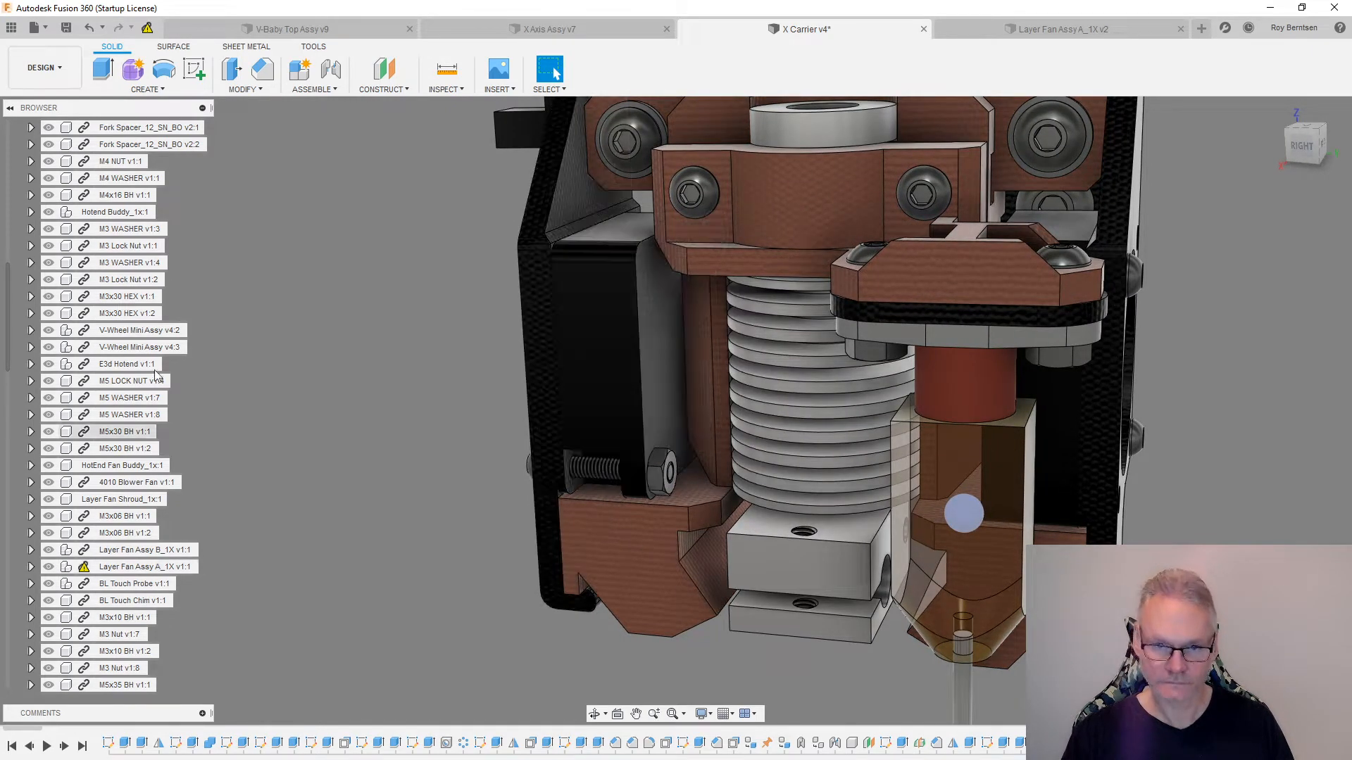
pyautogui.click(86, 574)
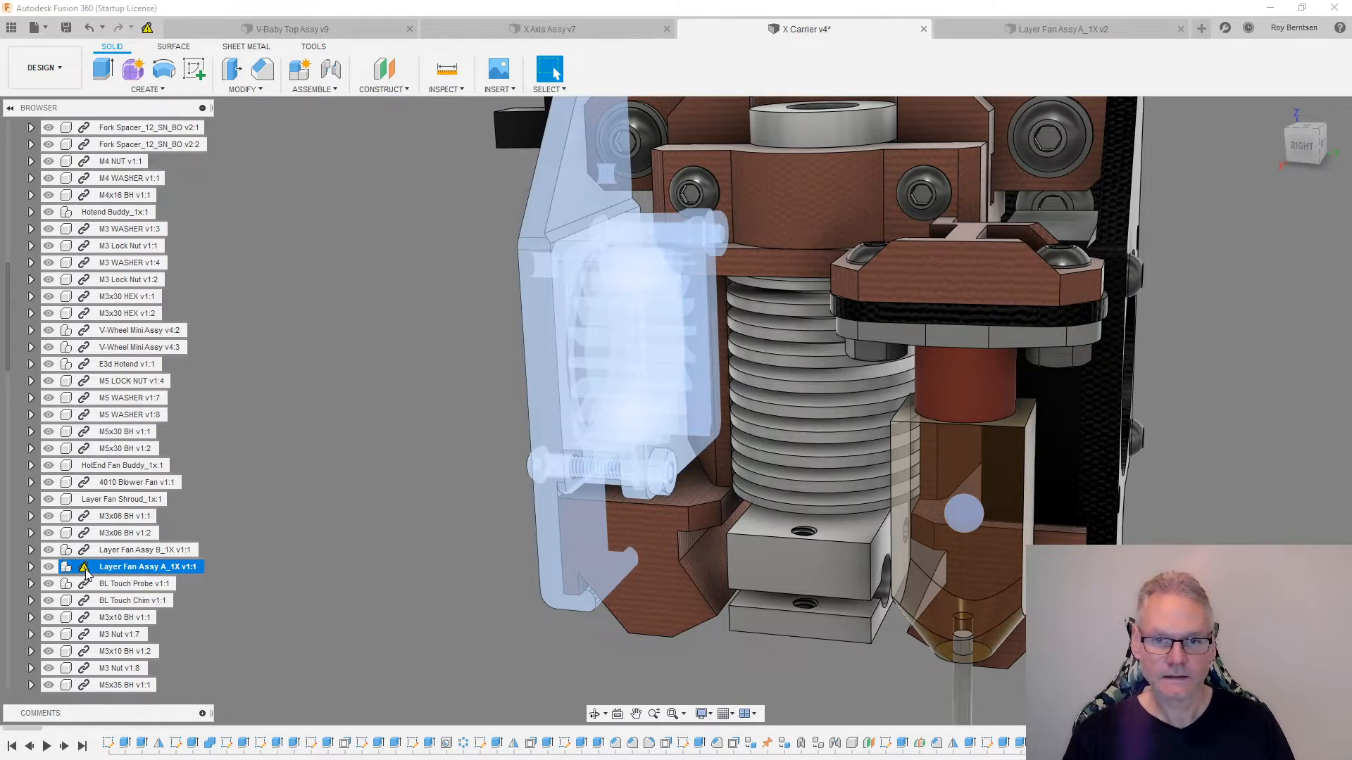
pyautogui.rightClick(86, 572)
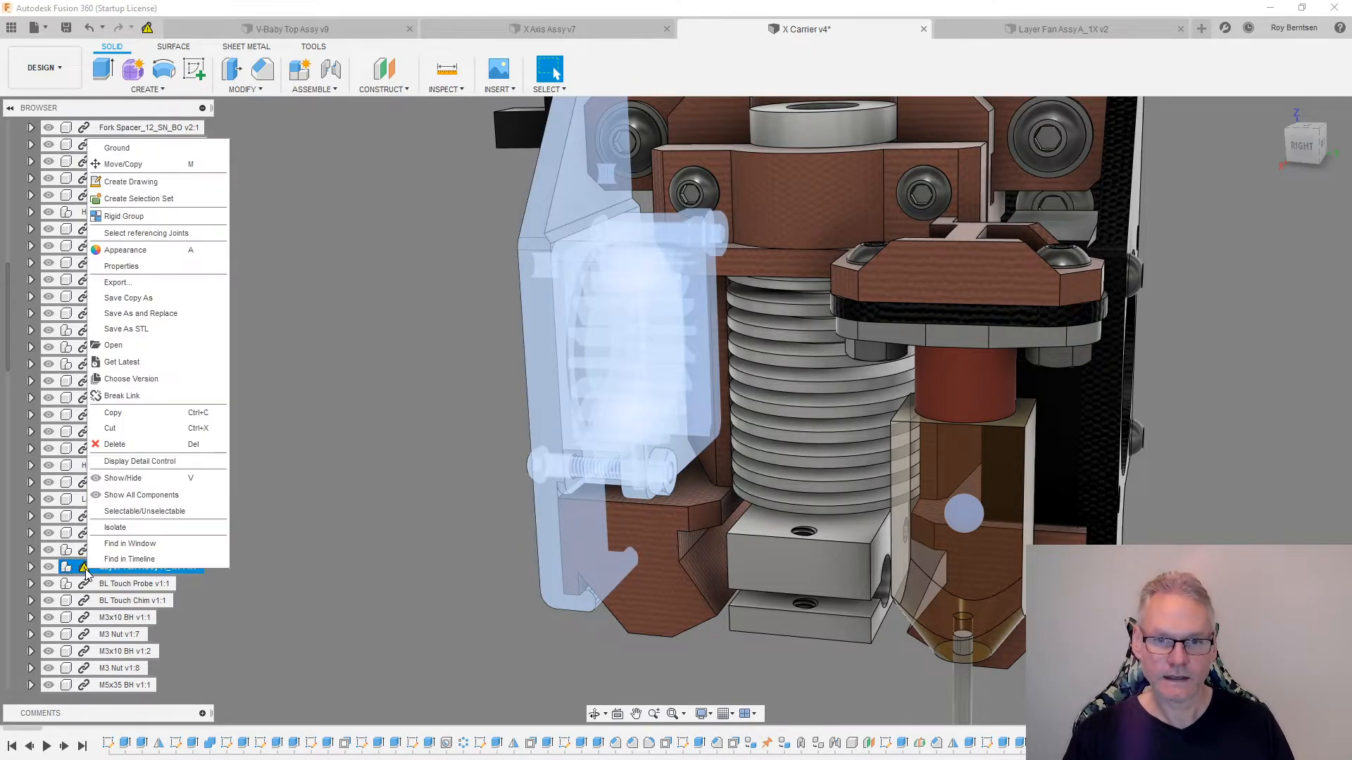
pyautogui.click(149, 361)
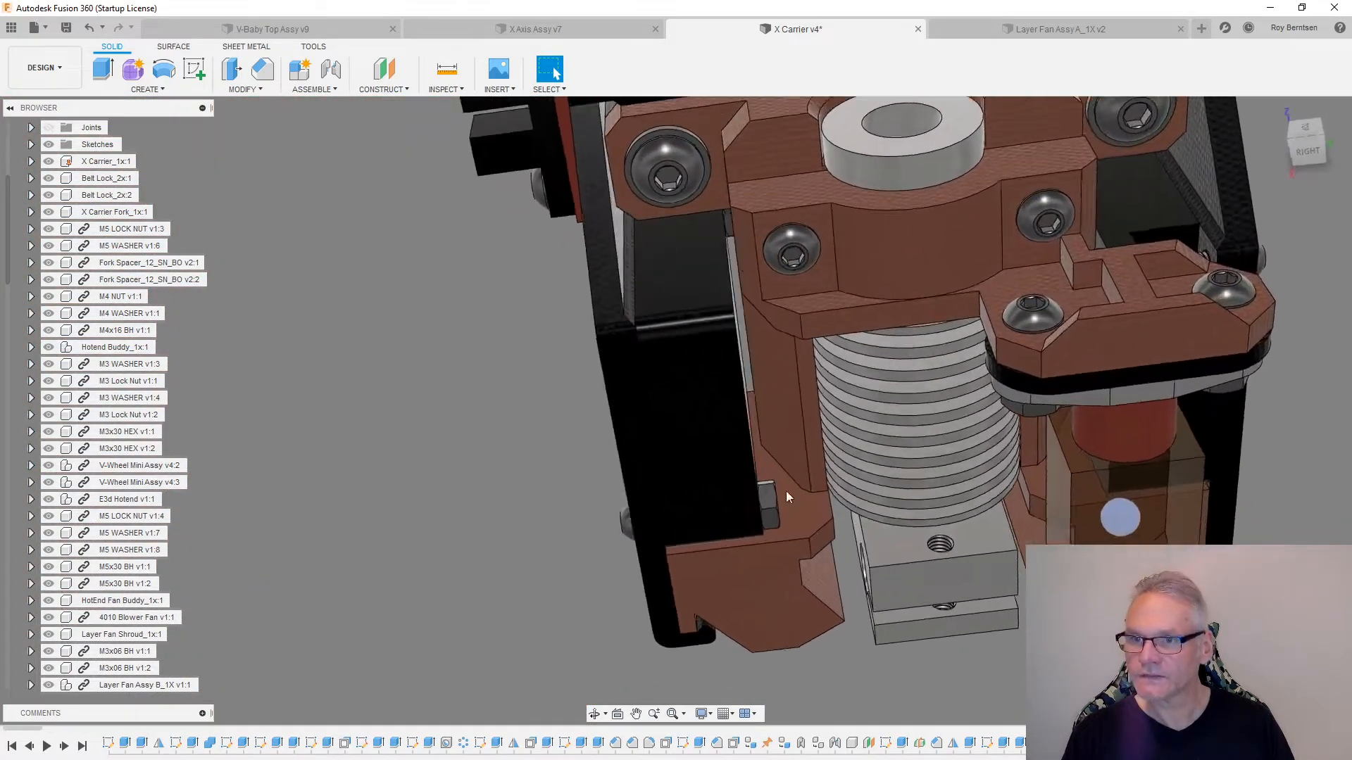
pyautogui.click(1276, 112)
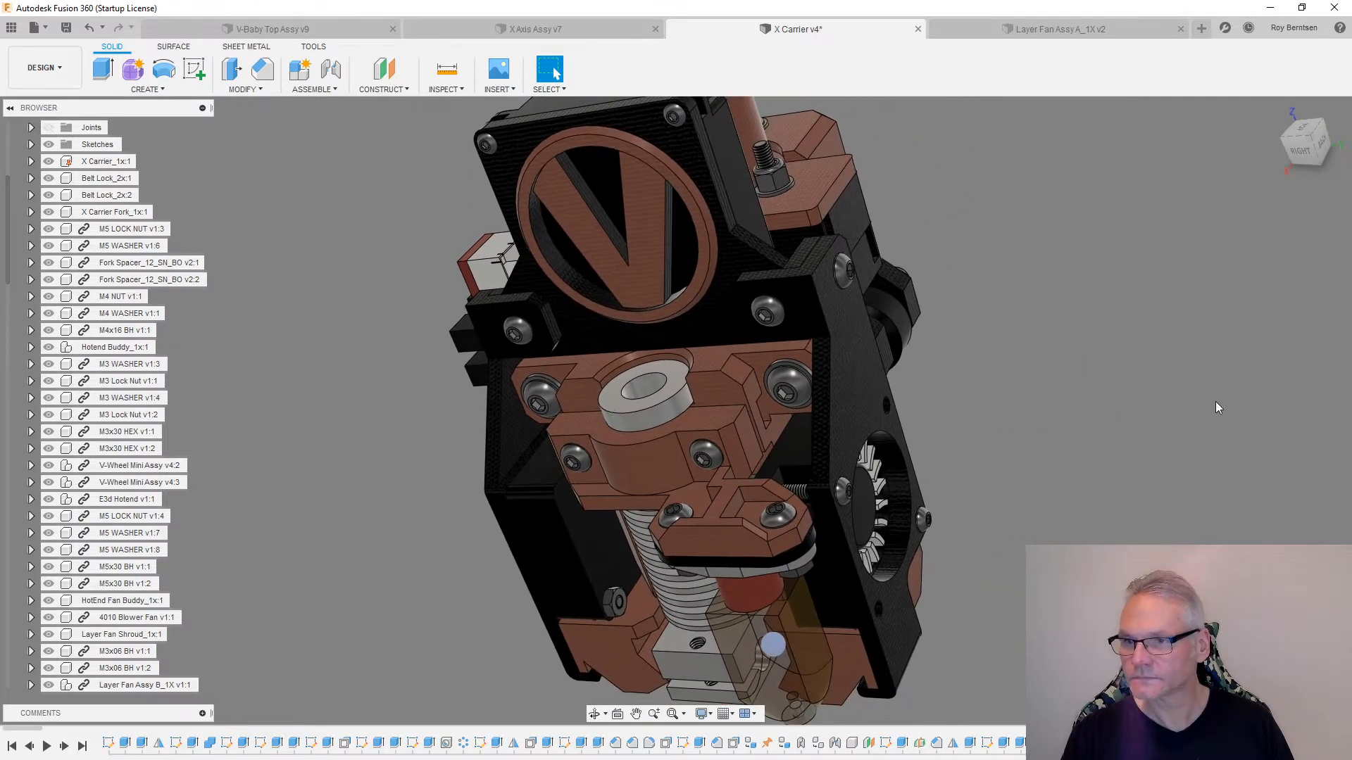
# - Open the linked Layer Fan Assy B_1X component from the X Carrier assembly as its own document
pyautogui.click(810, 325)
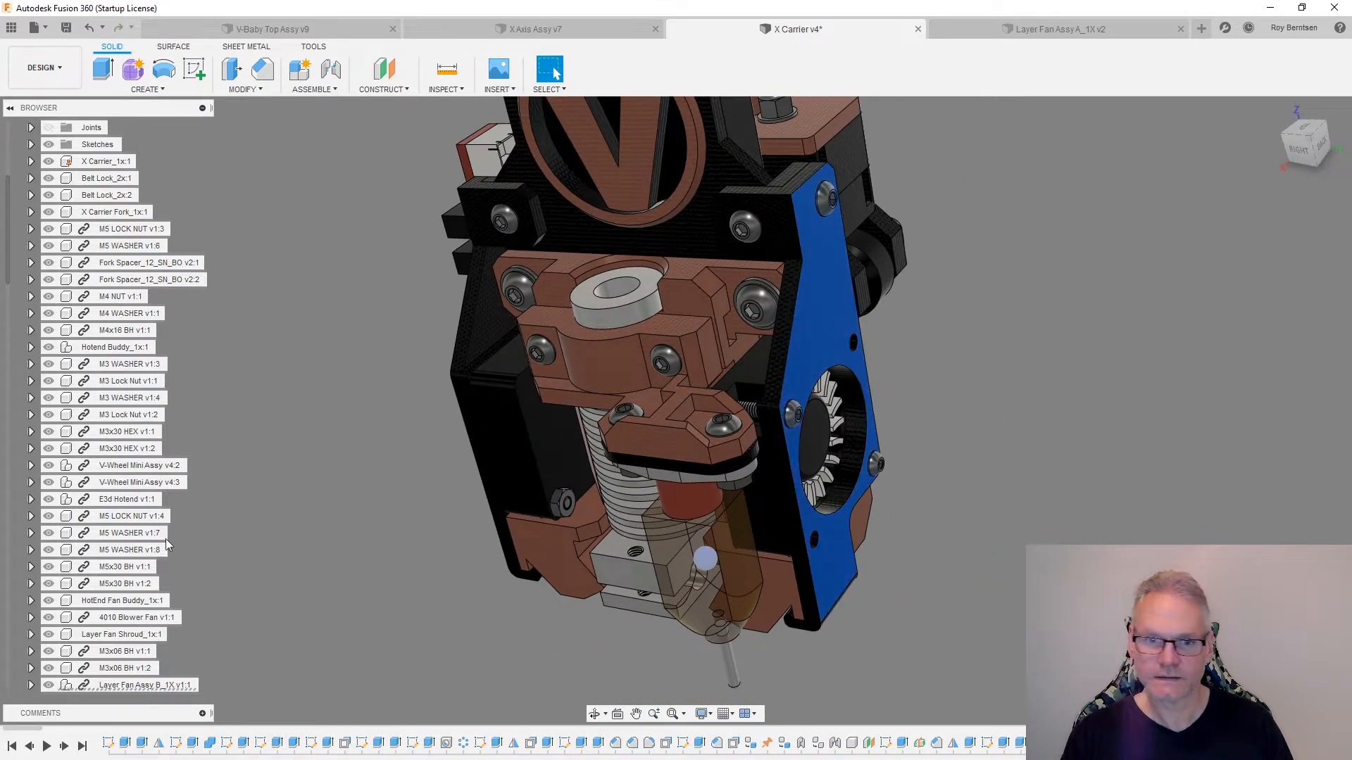
pyautogui.rightClick(105, 685)
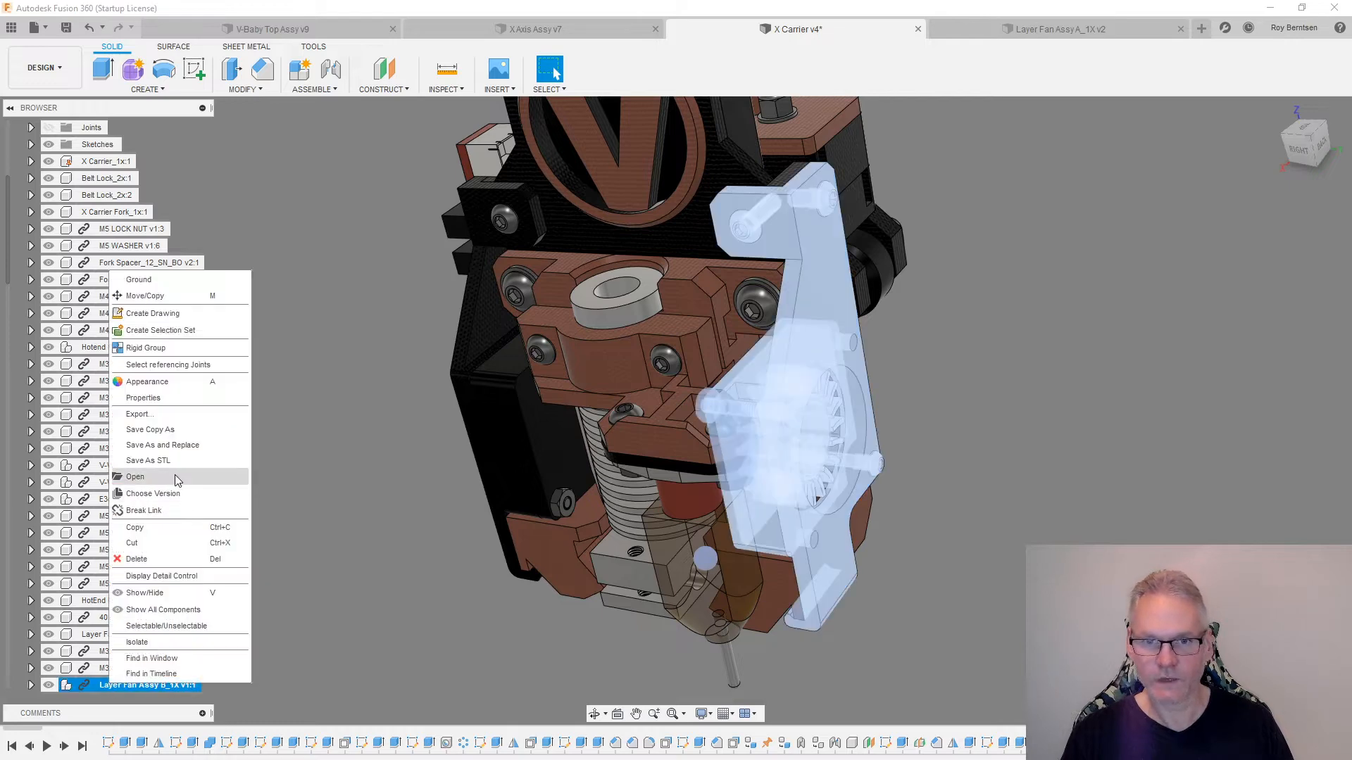
pyautogui.click(176, 478)
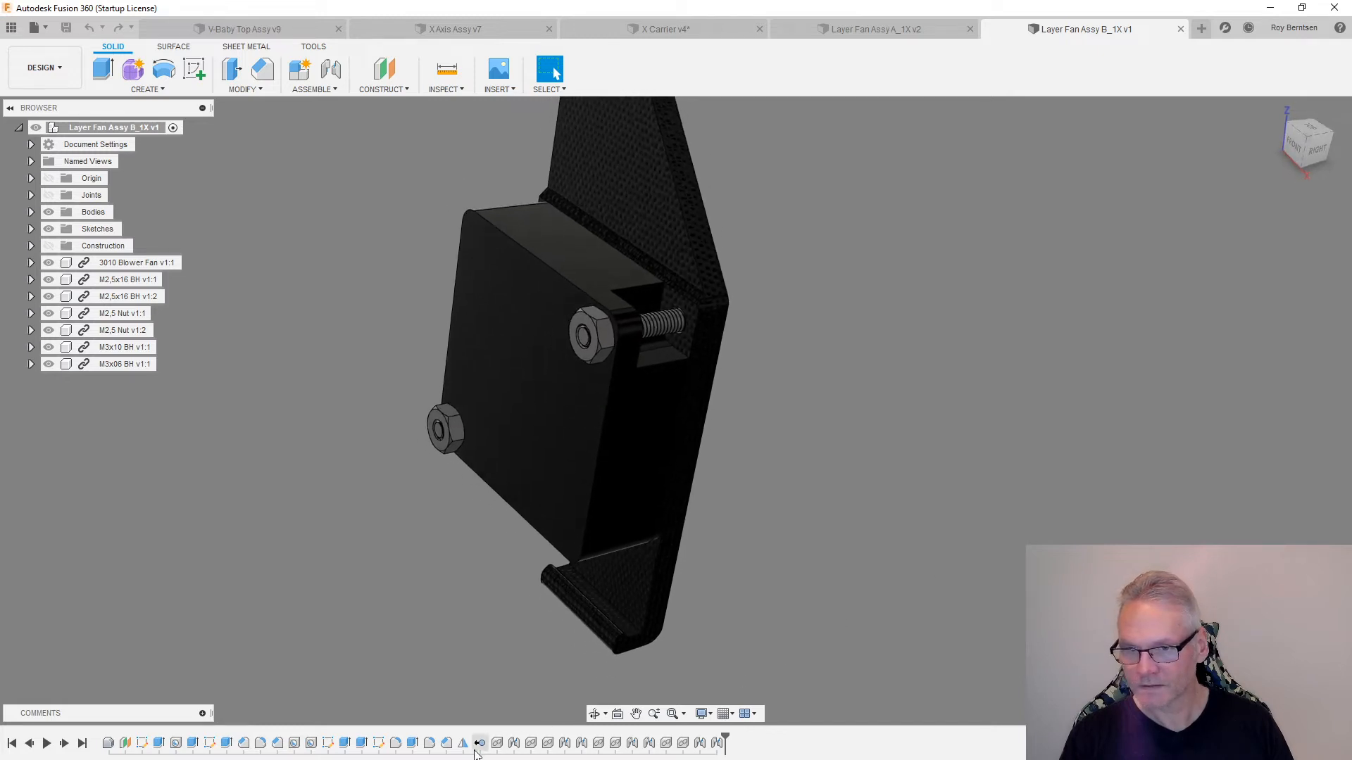
# - Roll the history back to just after the joint that seats the 3010 Blower Fan on the bracket
pyautogui.click(521, 672)
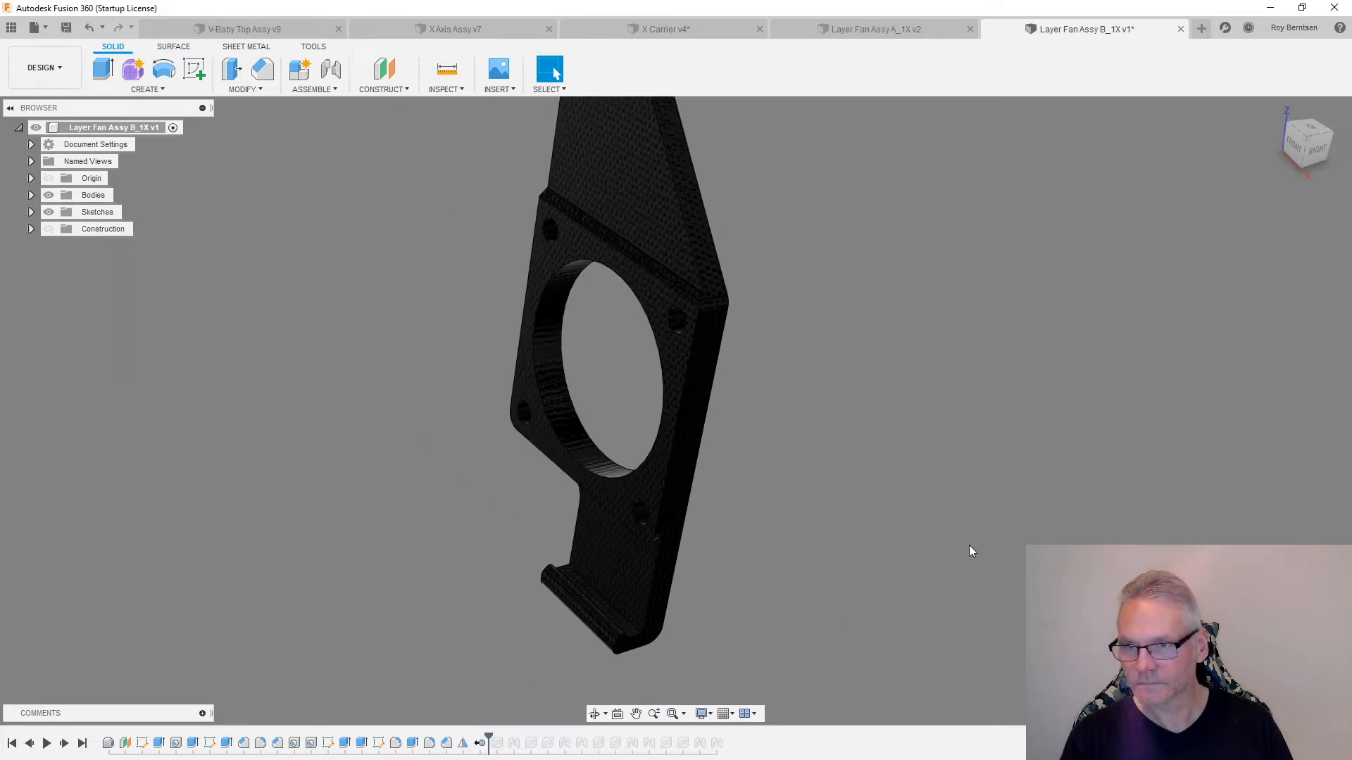
pyautogui.click(64, 744)
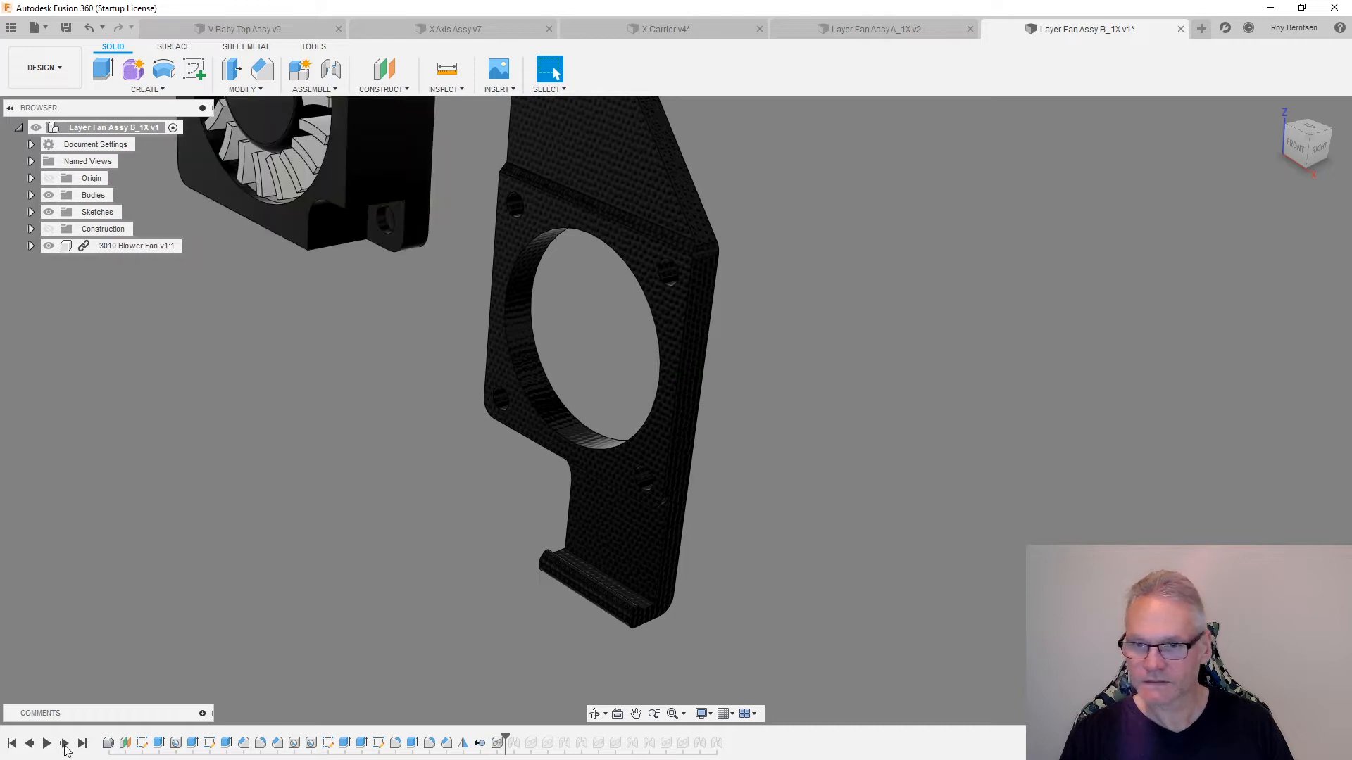
pyautogui.click(64, 751)
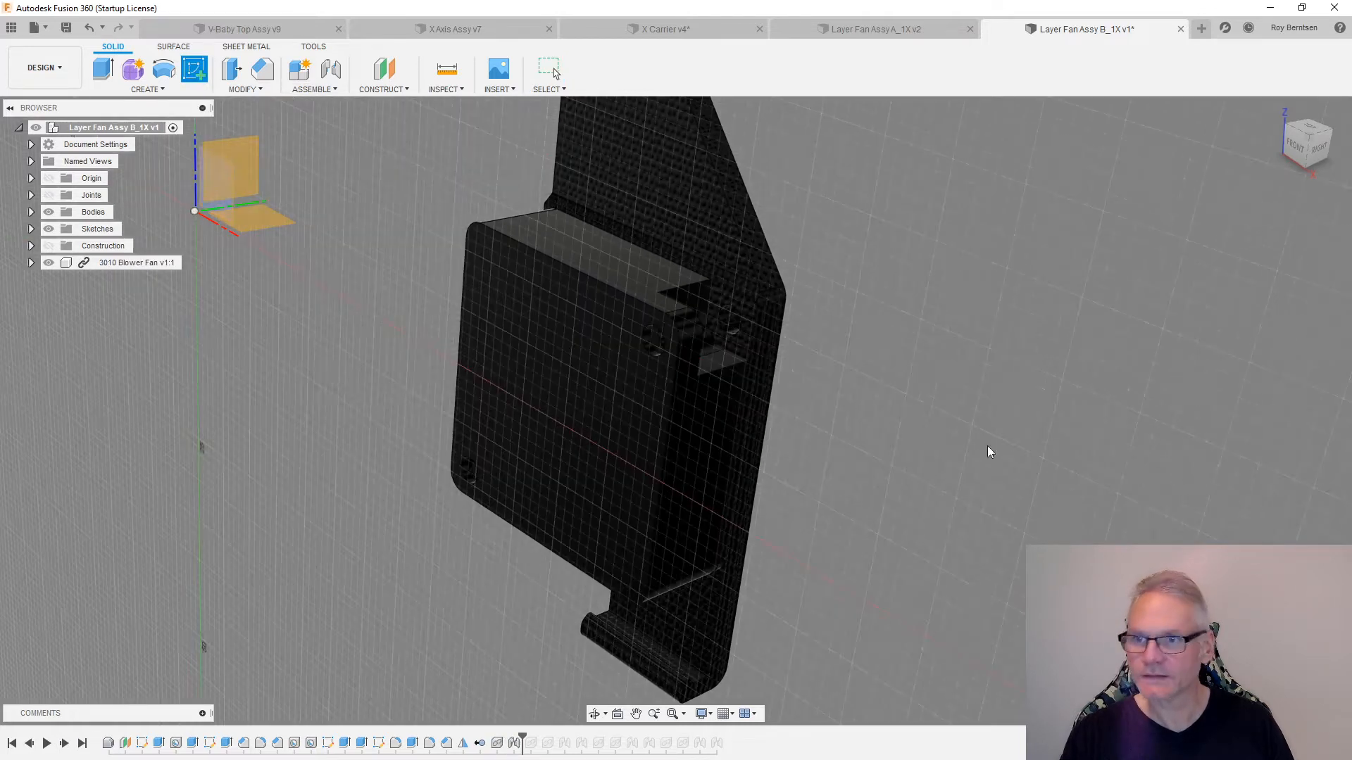
# - Start a sketch on the bracket's fan mounting face behind the blower fan's ear and project that face into it
pyautogui.scroll(2, 719, 303)
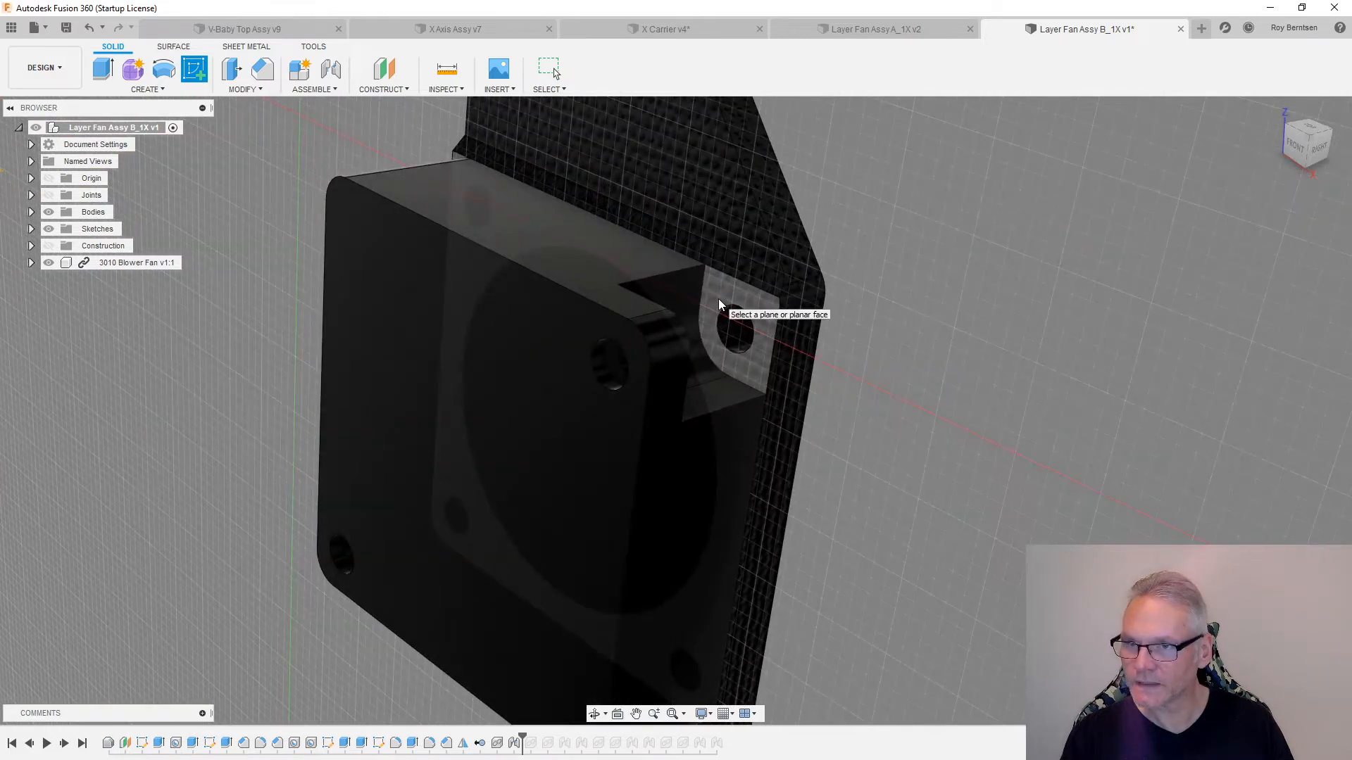
pyautogui.click(719, 300)
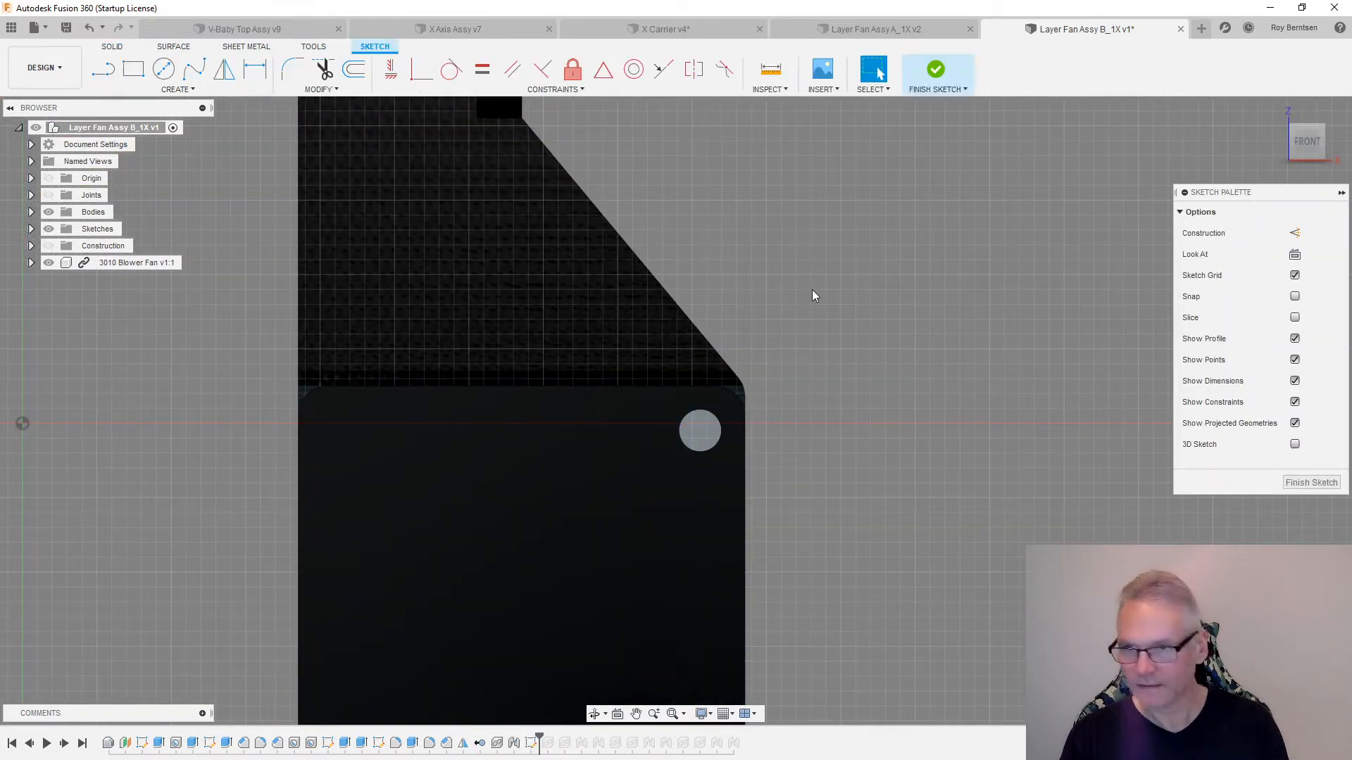
pyautogui.press('p')
pyautogui.moveTo(818, 303)
pyautogui.keyDown('shift'); pyautogui.mouseDown(button='middle')
pyautogui.moveTo(772, 465)
pyautogui.moveTo(563, 539)
pyautogui.mouseUp(button='middle'); pyautogui.keyUp('shift')
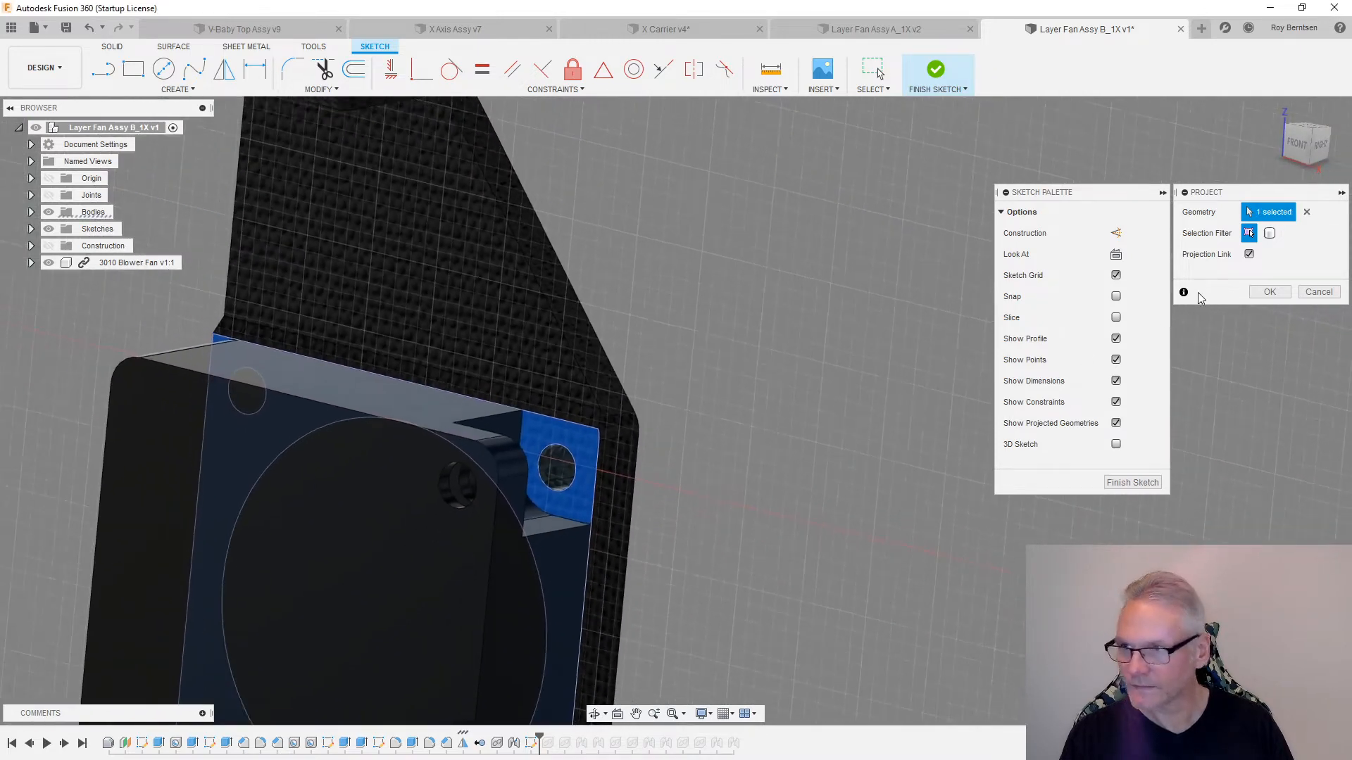
pyautogui.click(1268, 292)
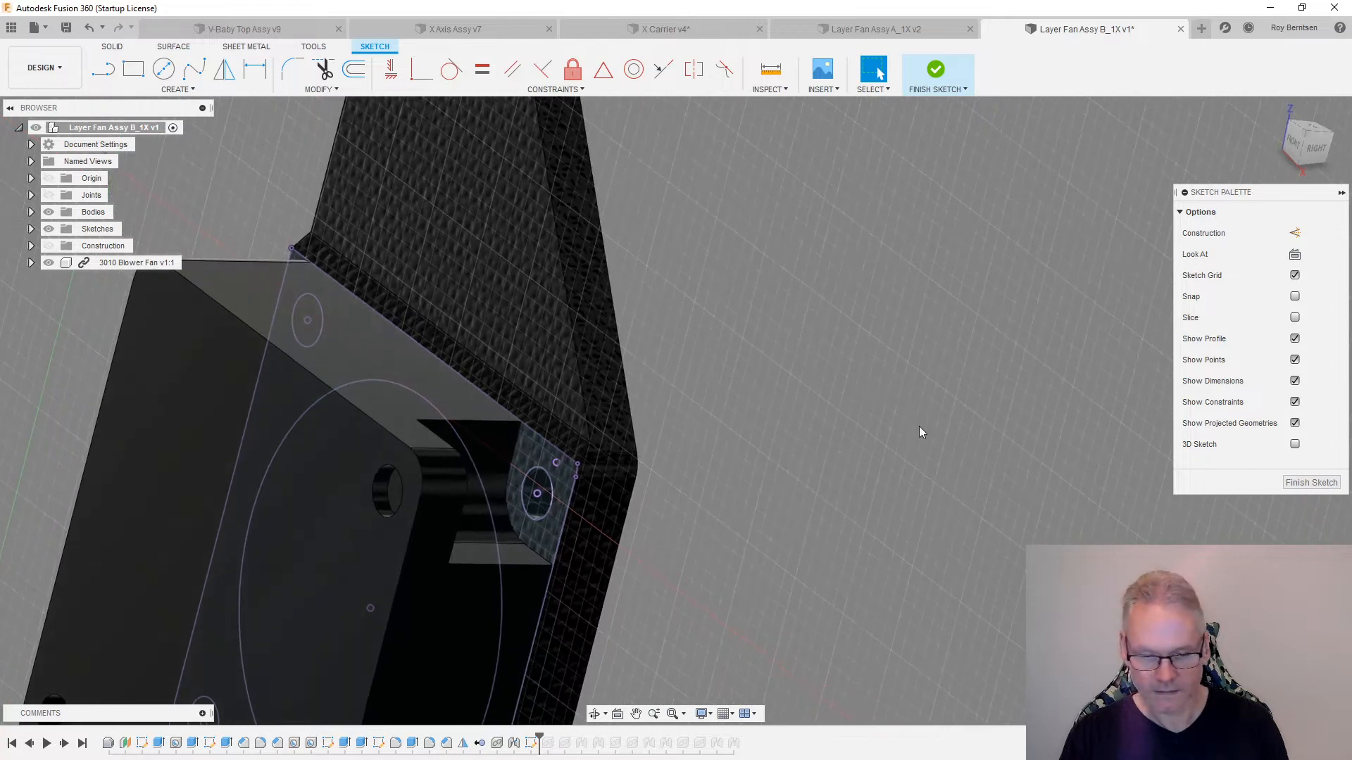
# - Project the blower fan's side faces around both mounting ears into the sketch to outline the standoffs, and finish the sketch
pyautogui.press('p')
pyautogui.scroll(4, 498, 436)
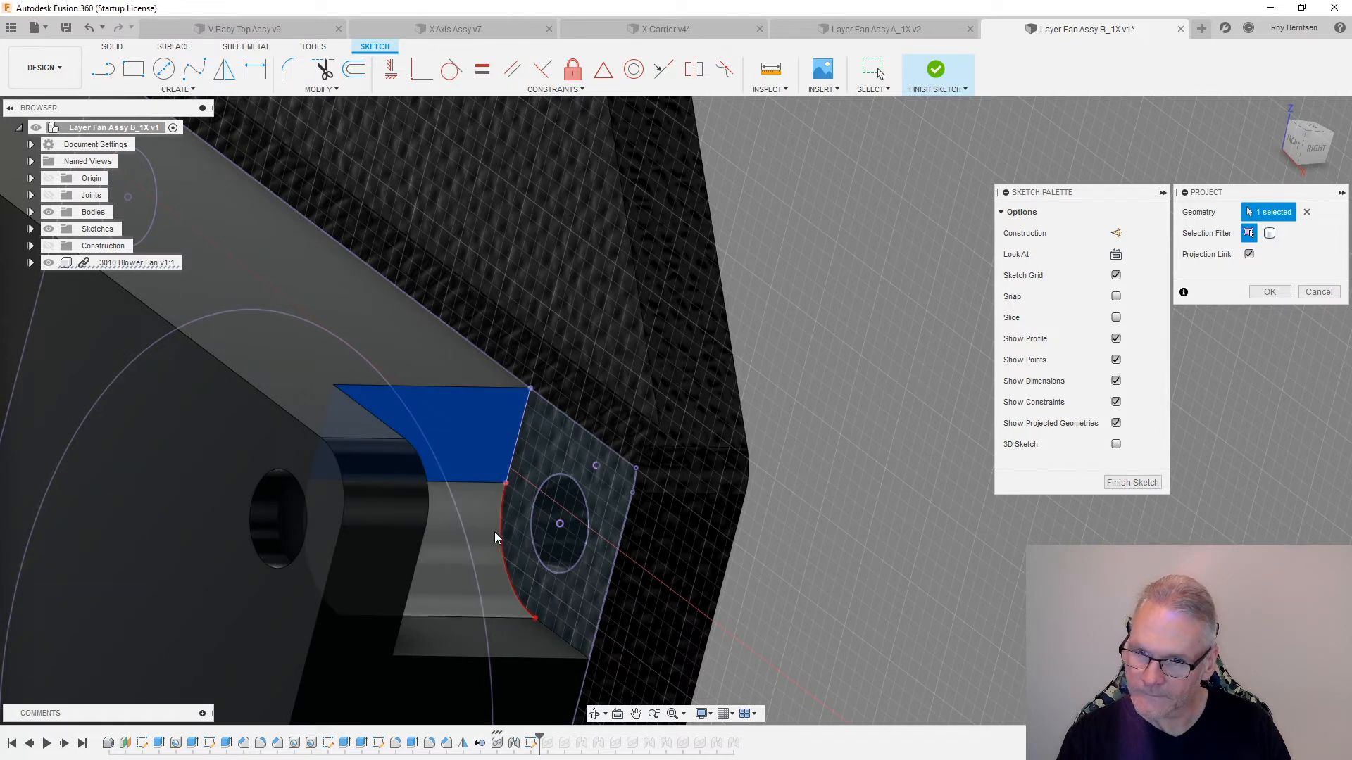
pyautogui.scroll(-2, 493, 539)
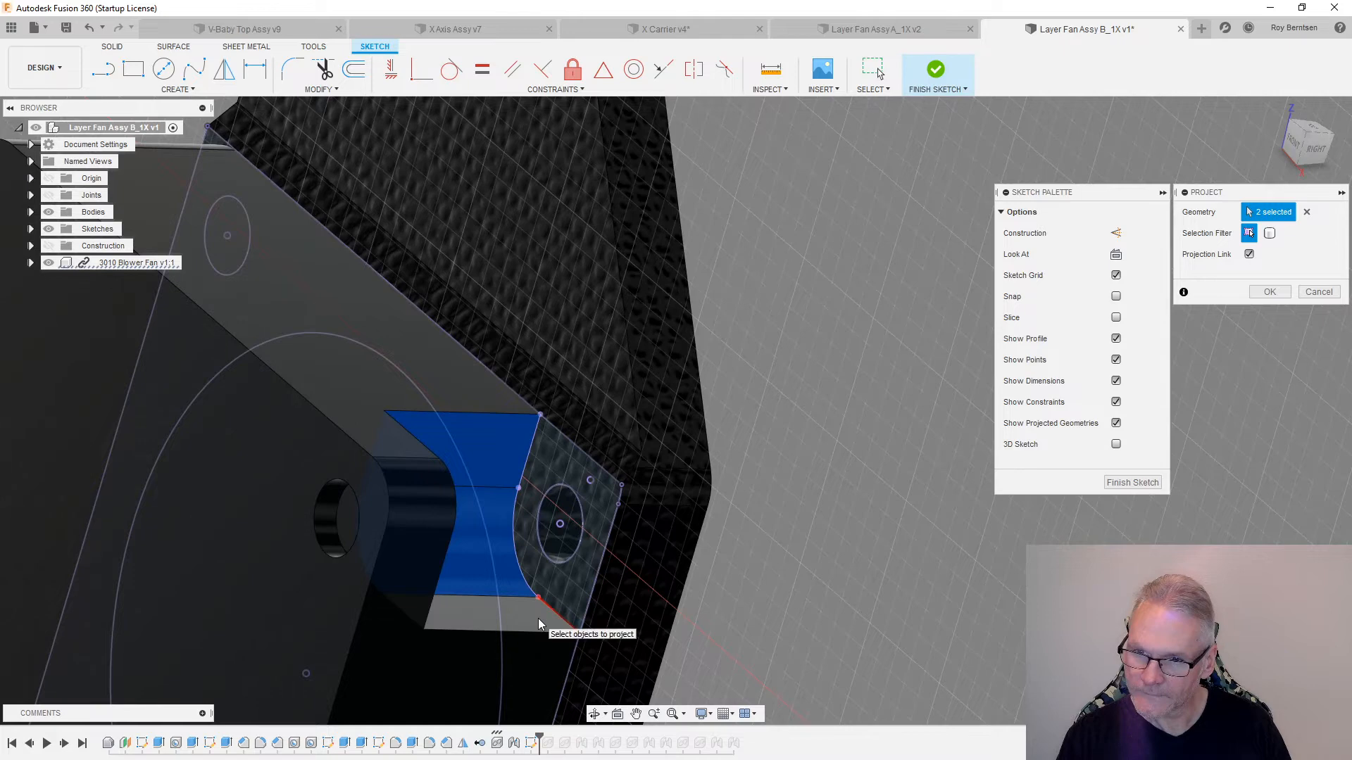
pyautogui.click(539, 620)
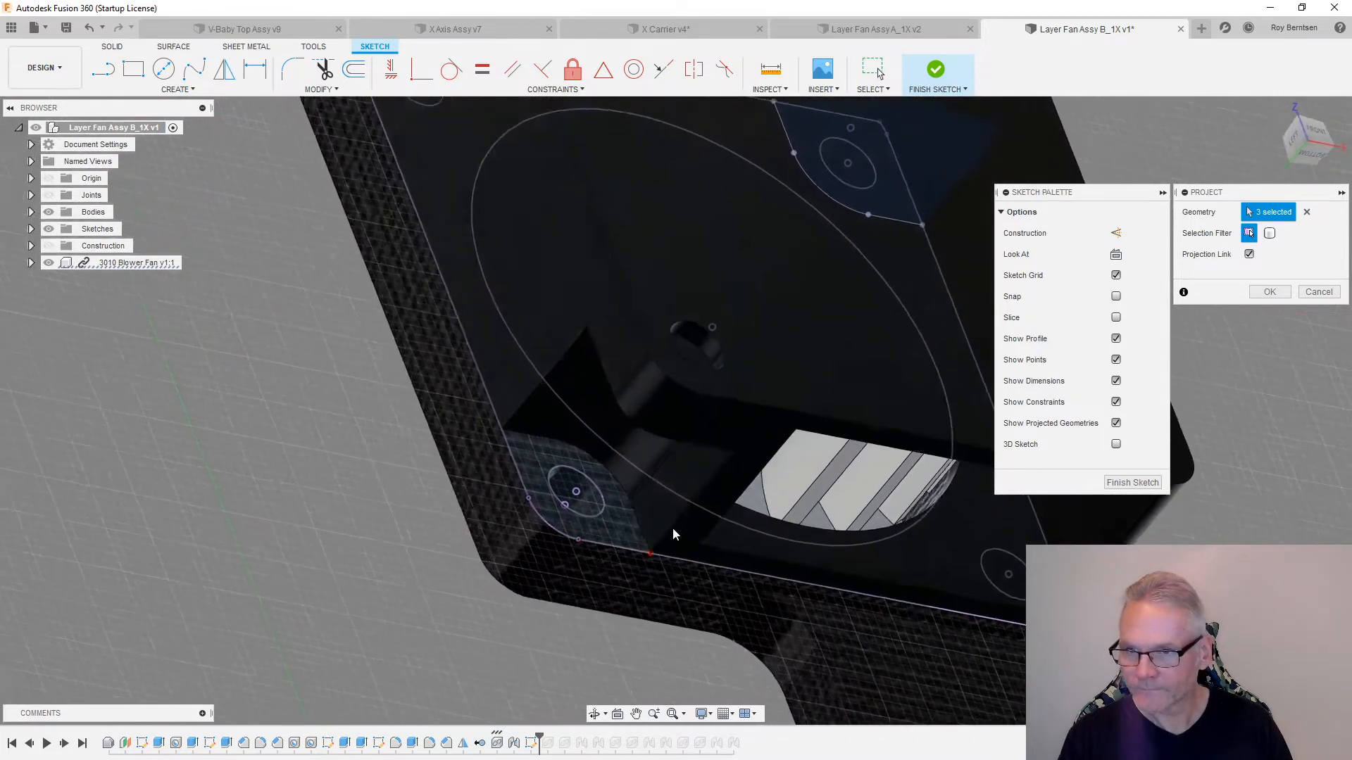
pyautogui.click(665, 523)
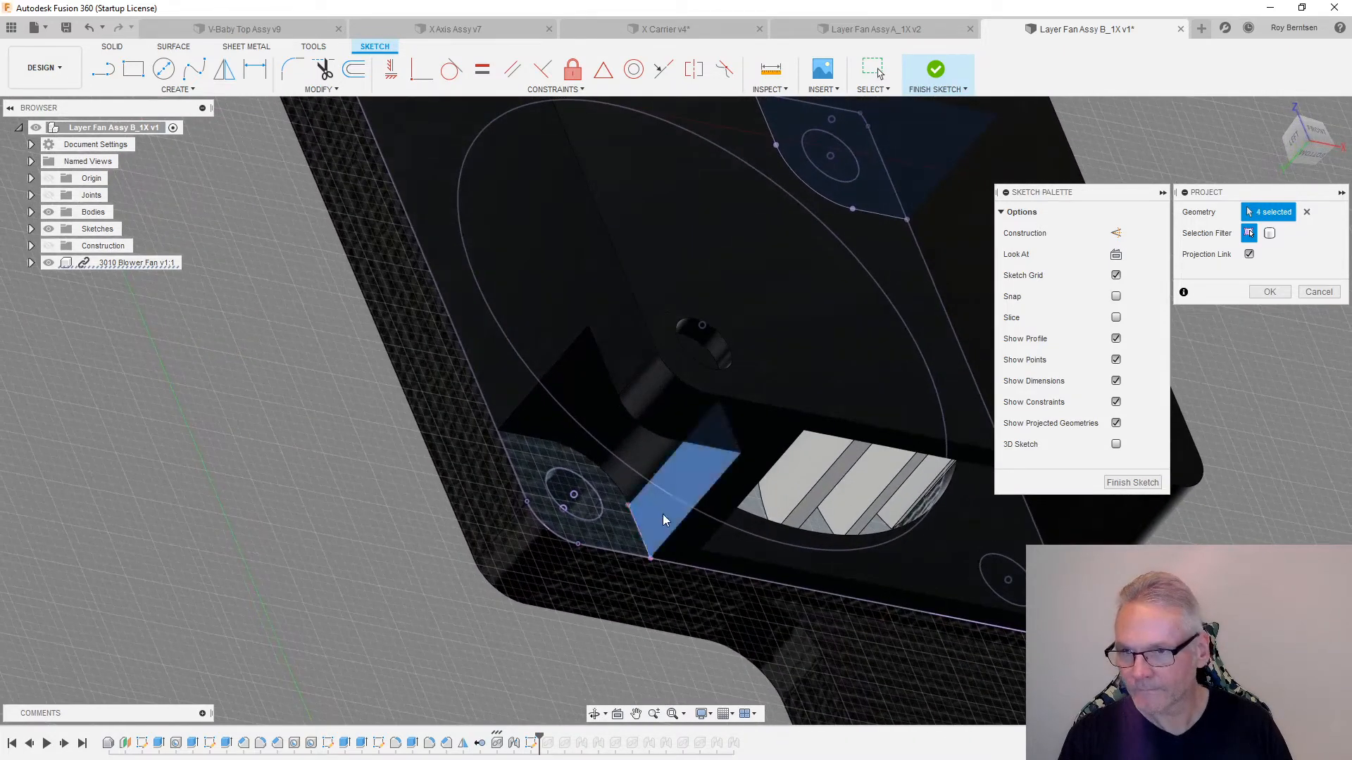
pyautogui.click(546, 435)
pyautogui.click(1269, 293)
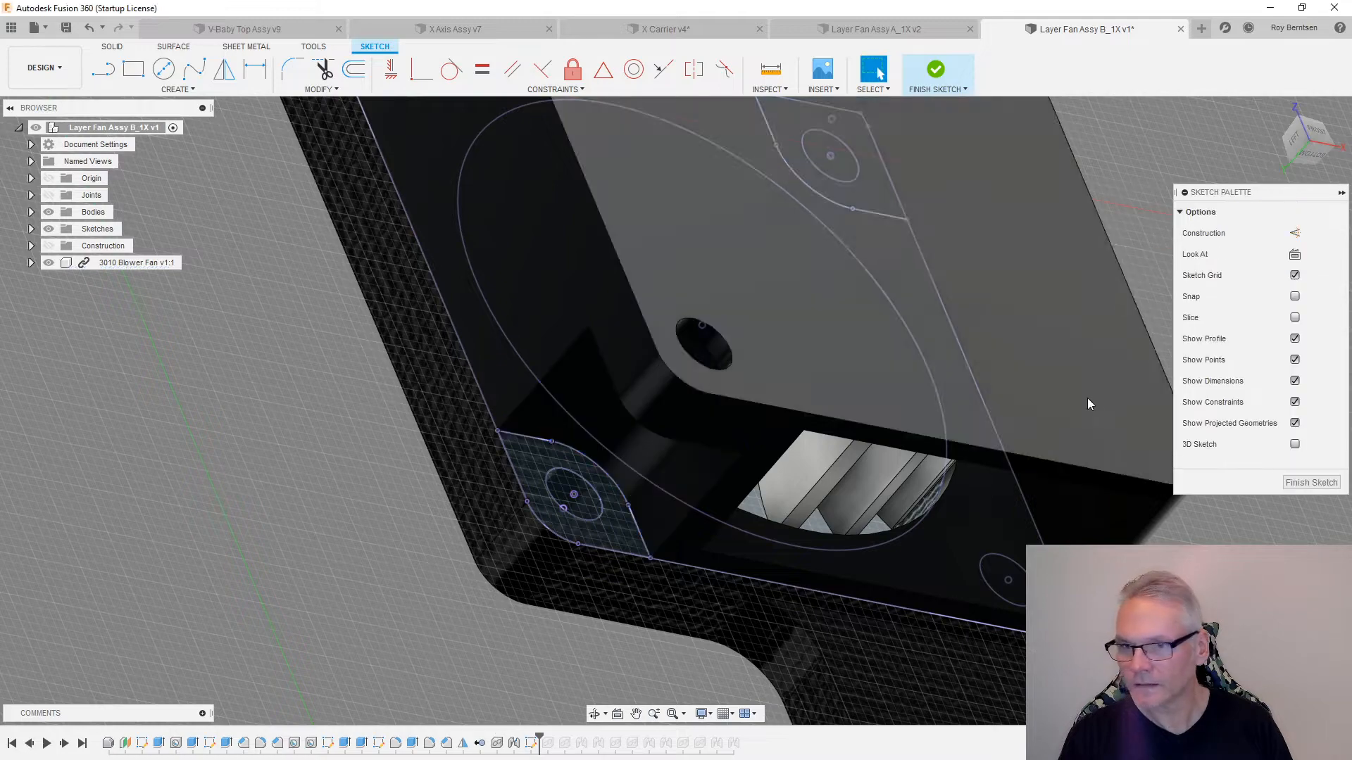
pyautogui.click(1311, 482)
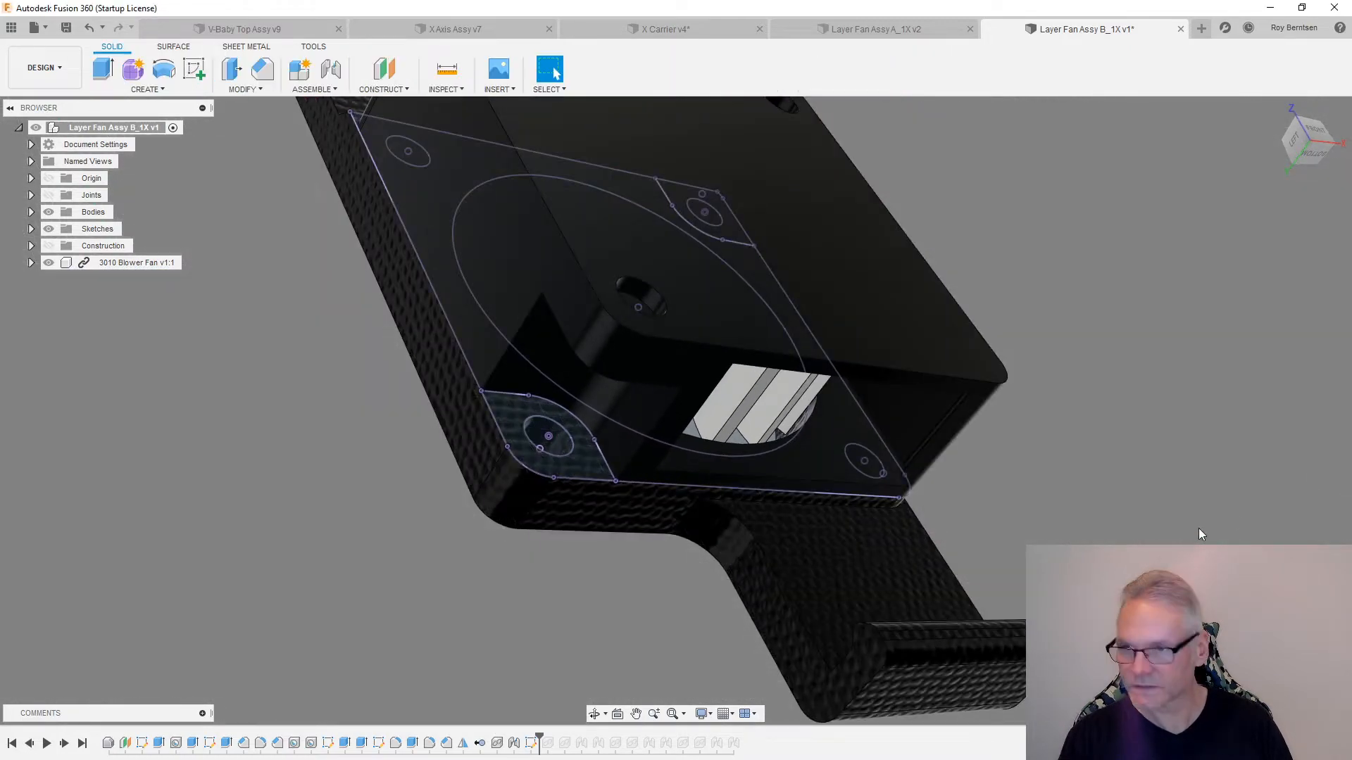
# - Extrude the two ear-shaped standoff profiles around the screw holes by 2 mm
pyautogui.press('e')
pyautogui.click(585, 470)
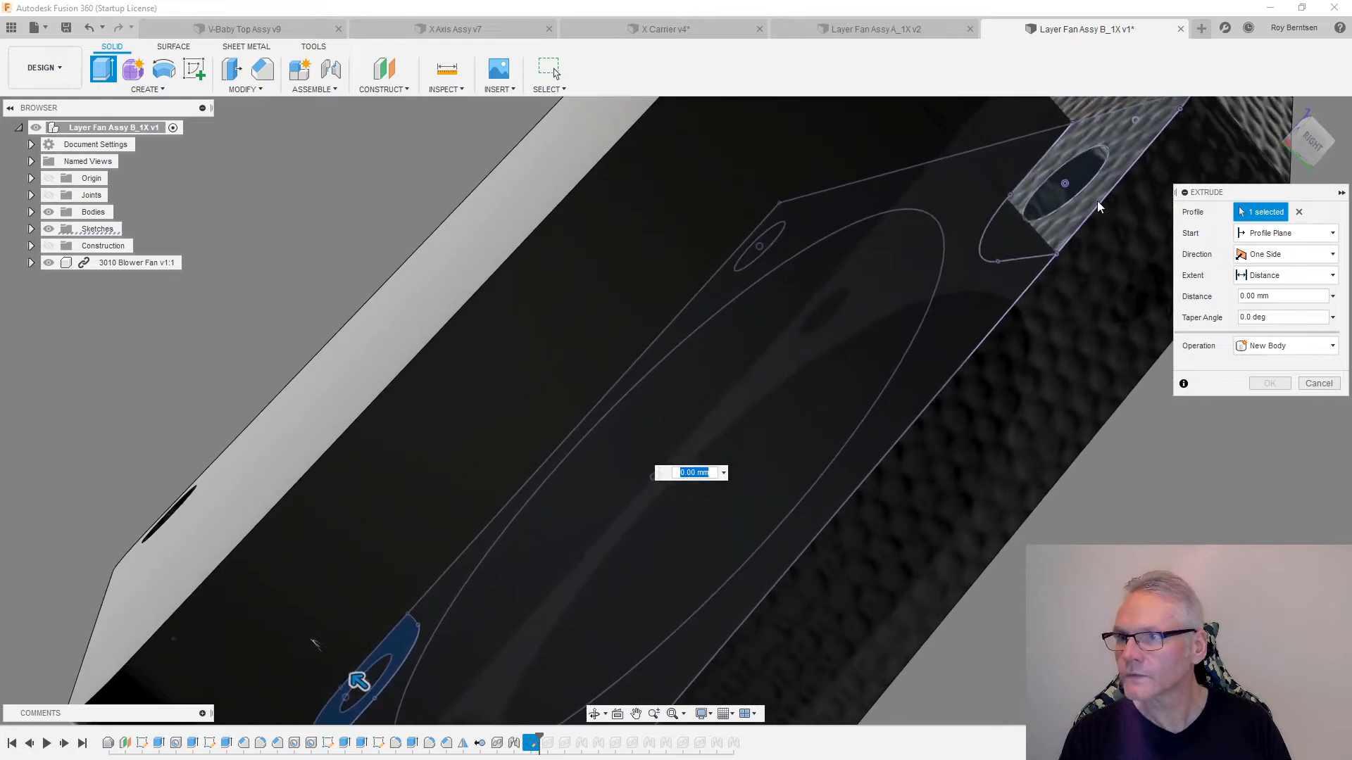
pyautogui.click(1093, 202)
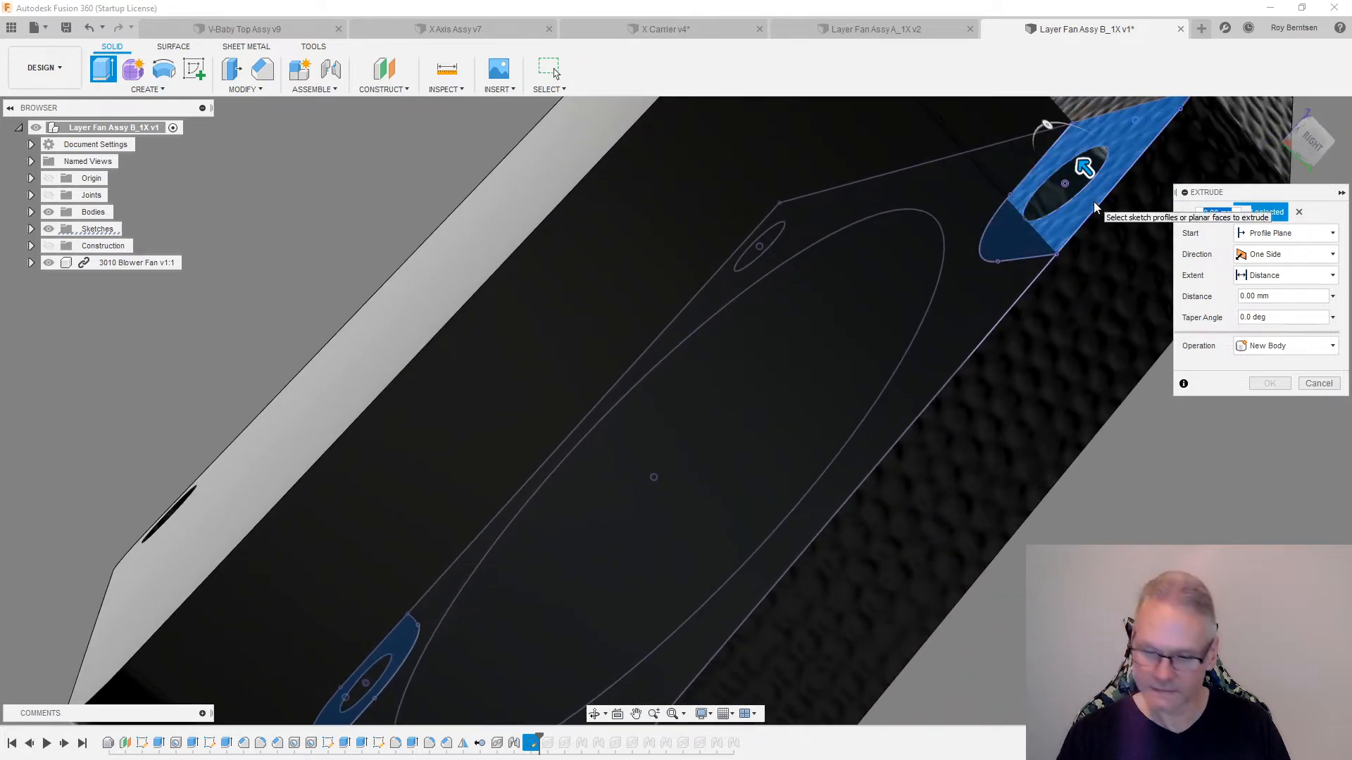
pyautogui.write('2')
pyautogui.press('Return')
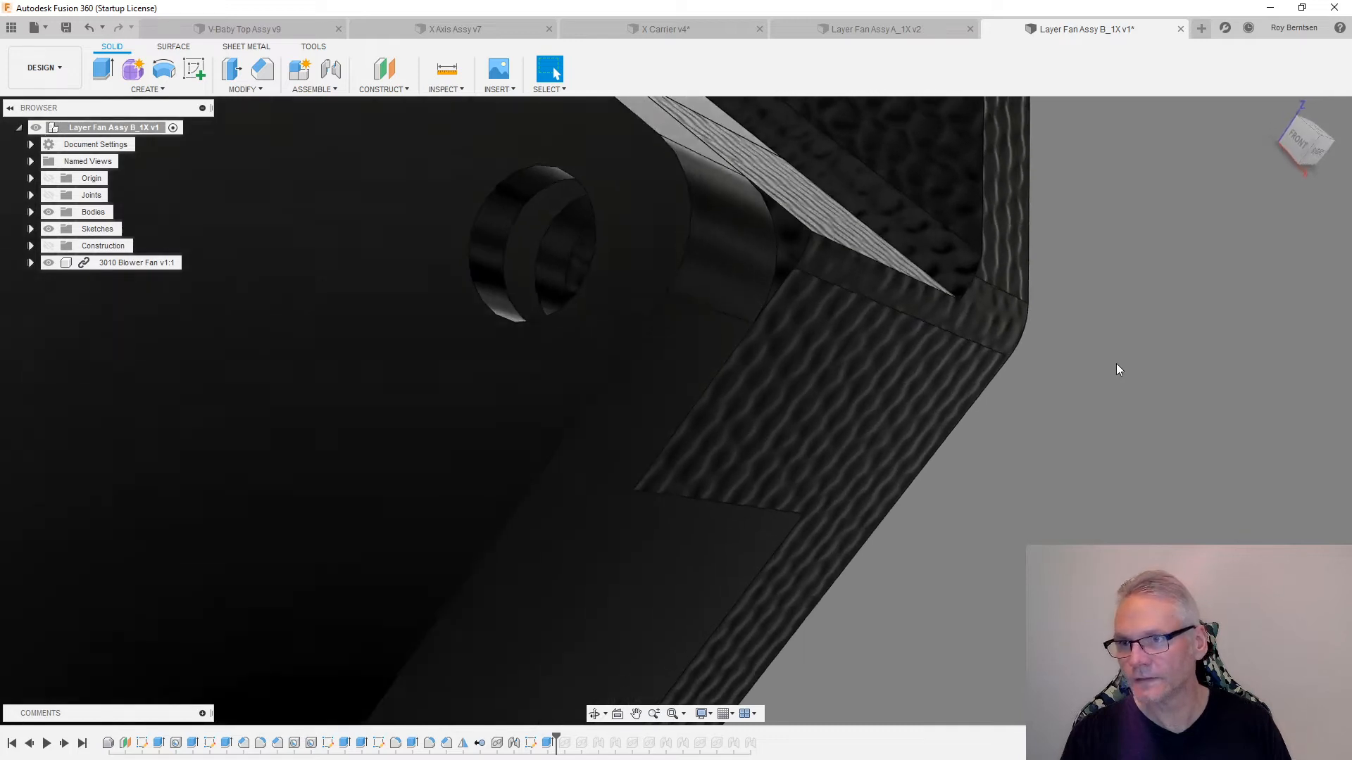
# - Fillet the outer corner edge of the square standoff with a 2 mm radius
pyautogui.press('f')
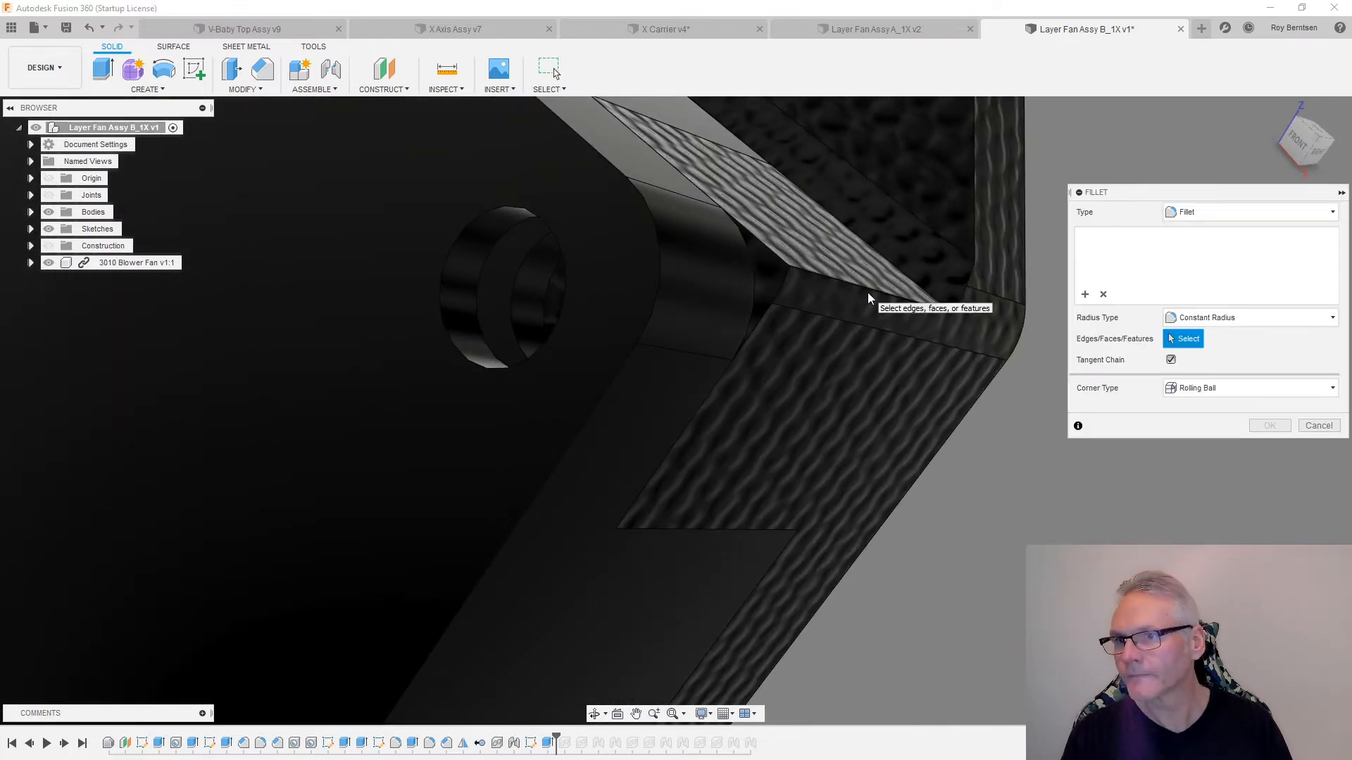
pyautogui.click(864, 289)
pyautogui.write('2')
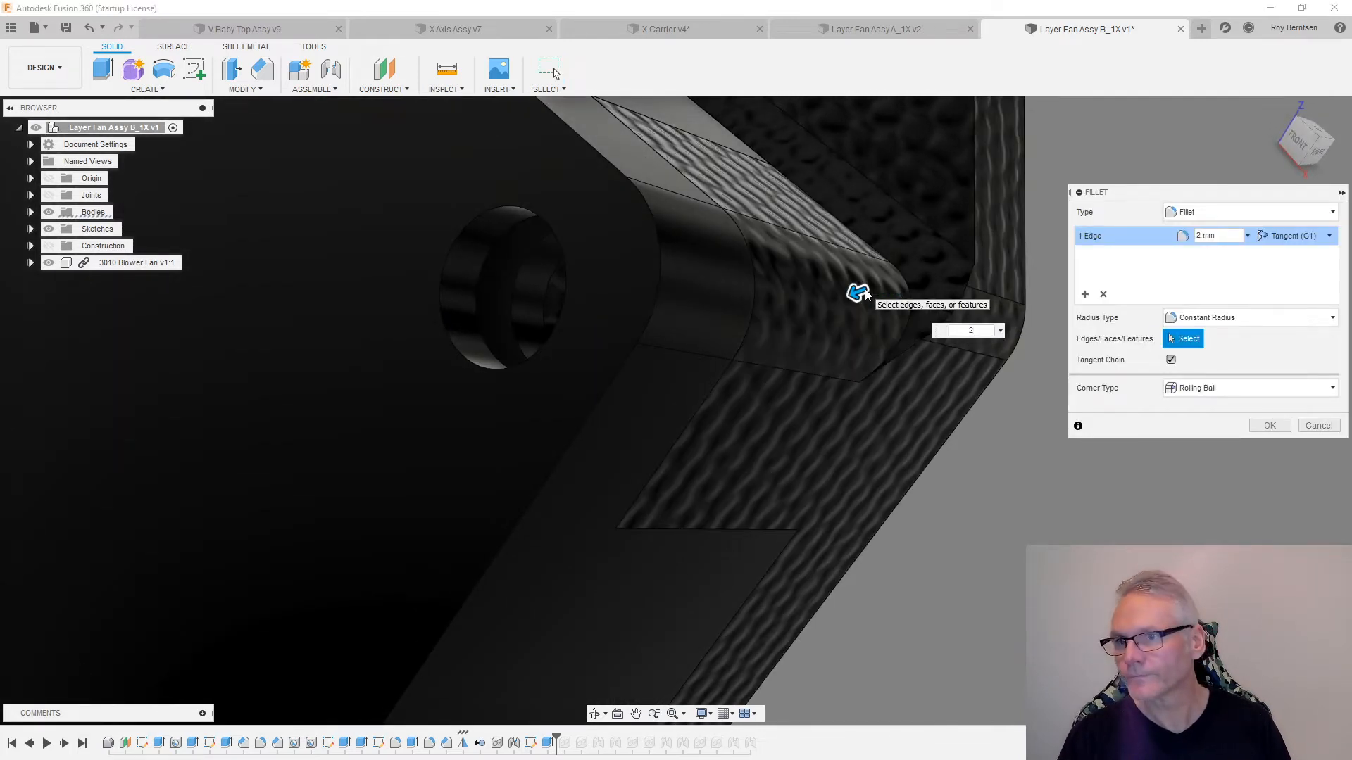
pyautogui.press('Return')
pyautogui.scroll(-6, 864, 288)
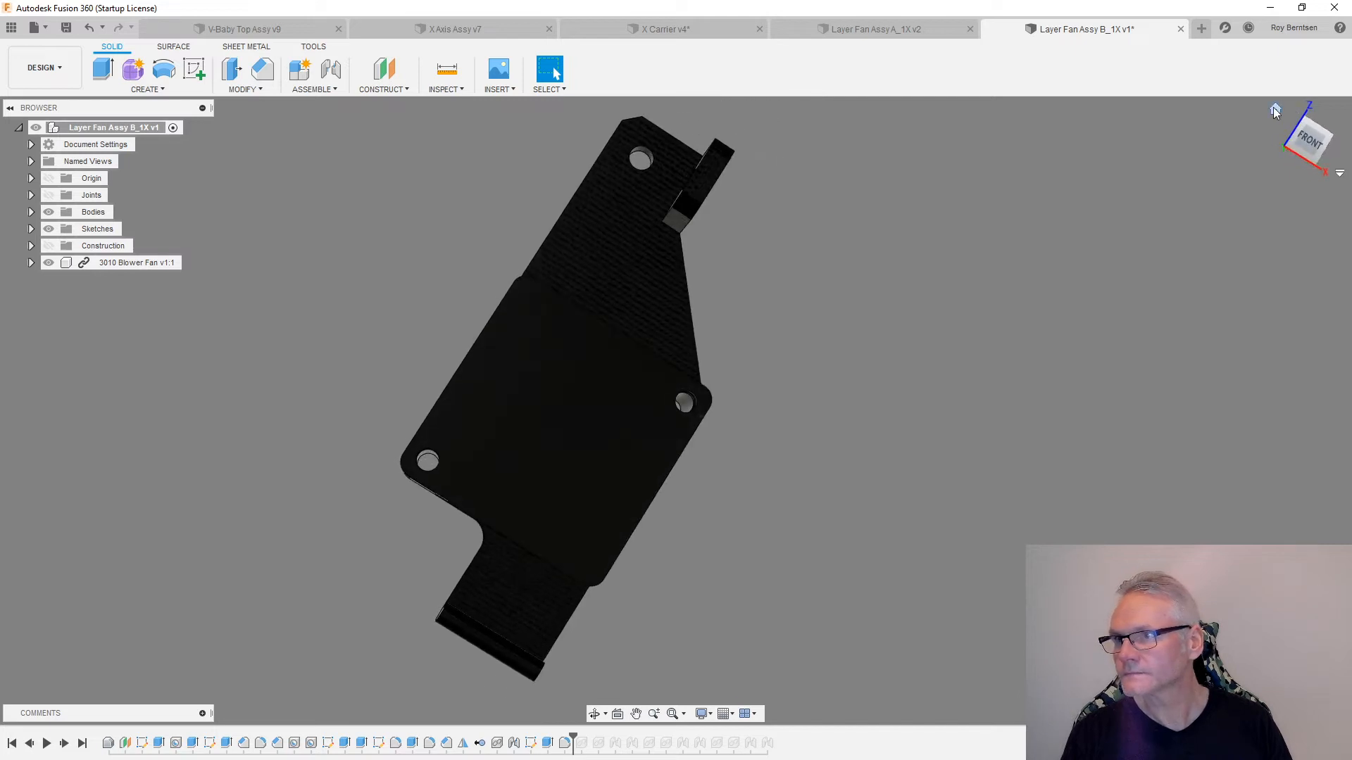
# - Roll the history forward to the end, and close the Layer Fan Assy B_1X document with its changes saved and the Layer Fan Assy A_1X document
pyautogui.click(1274, 107)
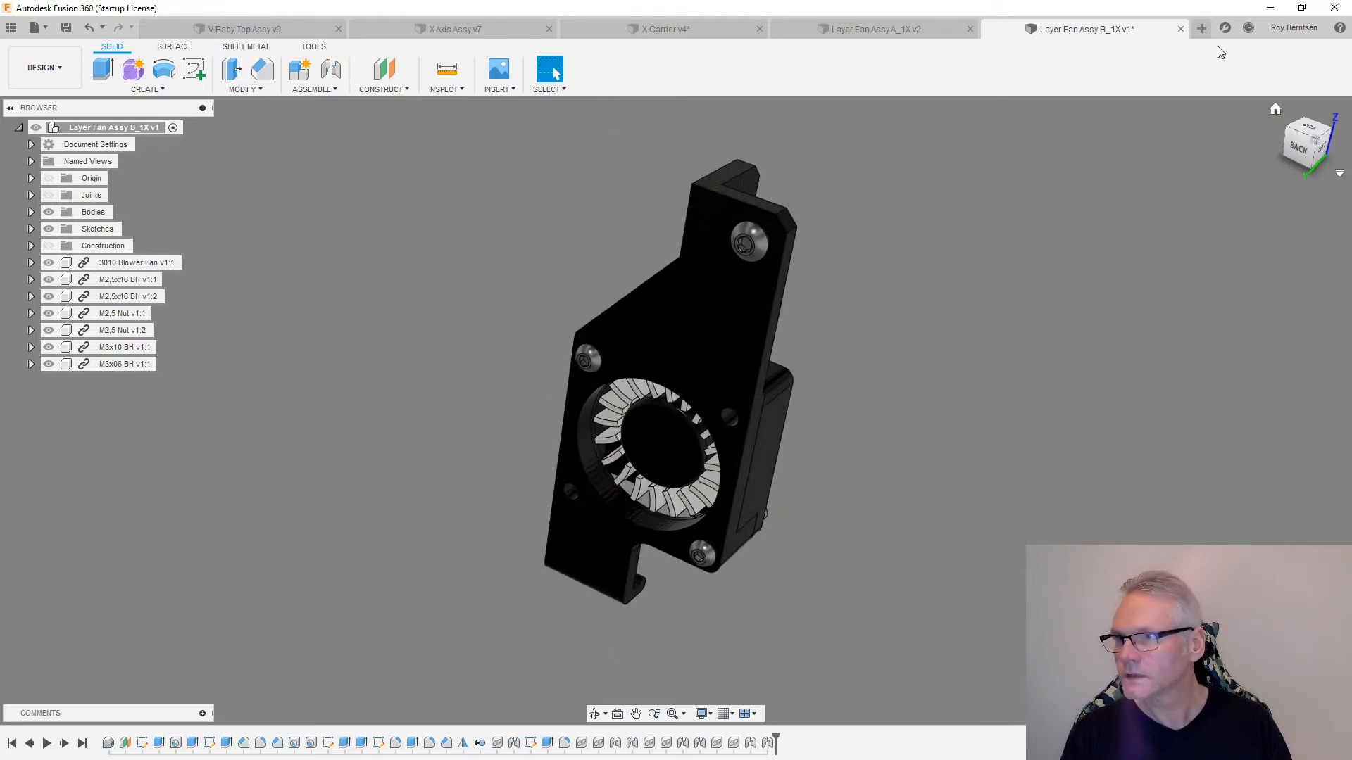
pyautogui.click(1276, 109)
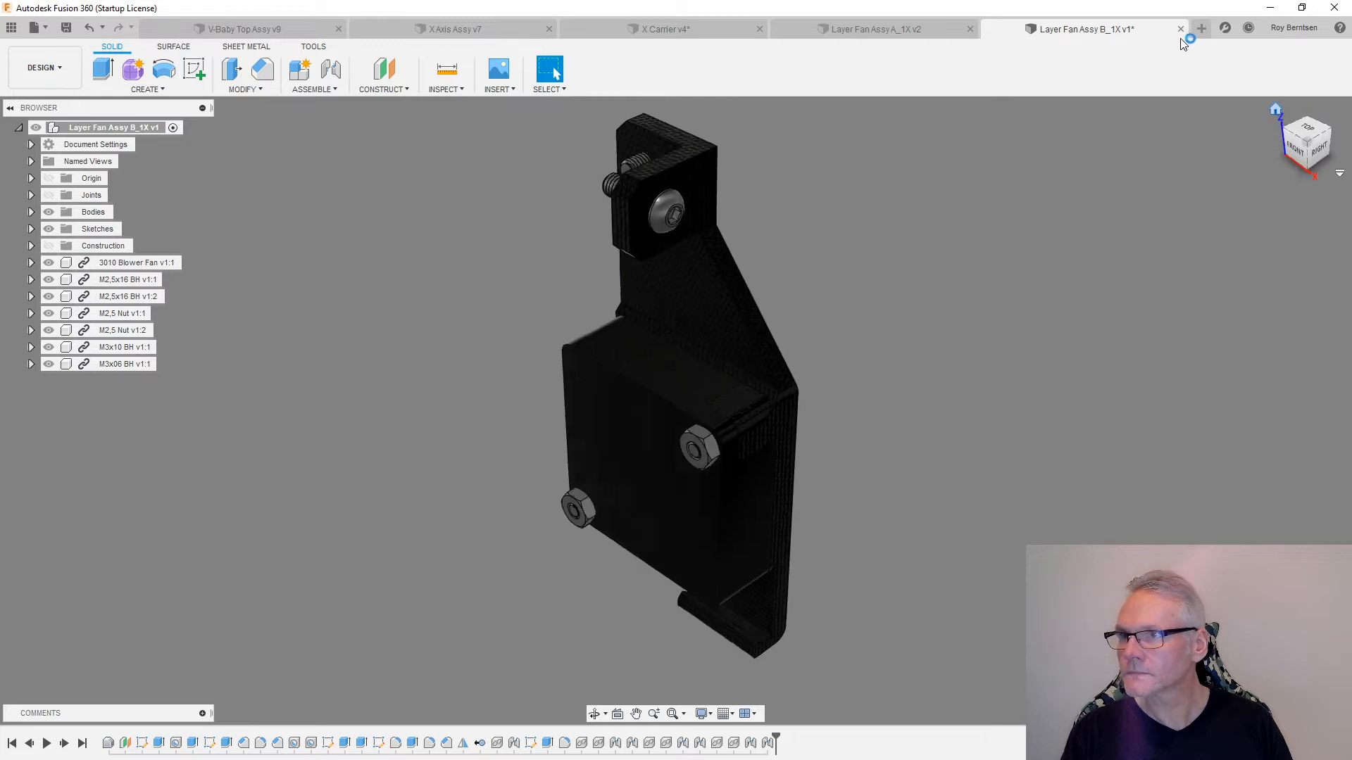
pyautogui.click(1181, 30)
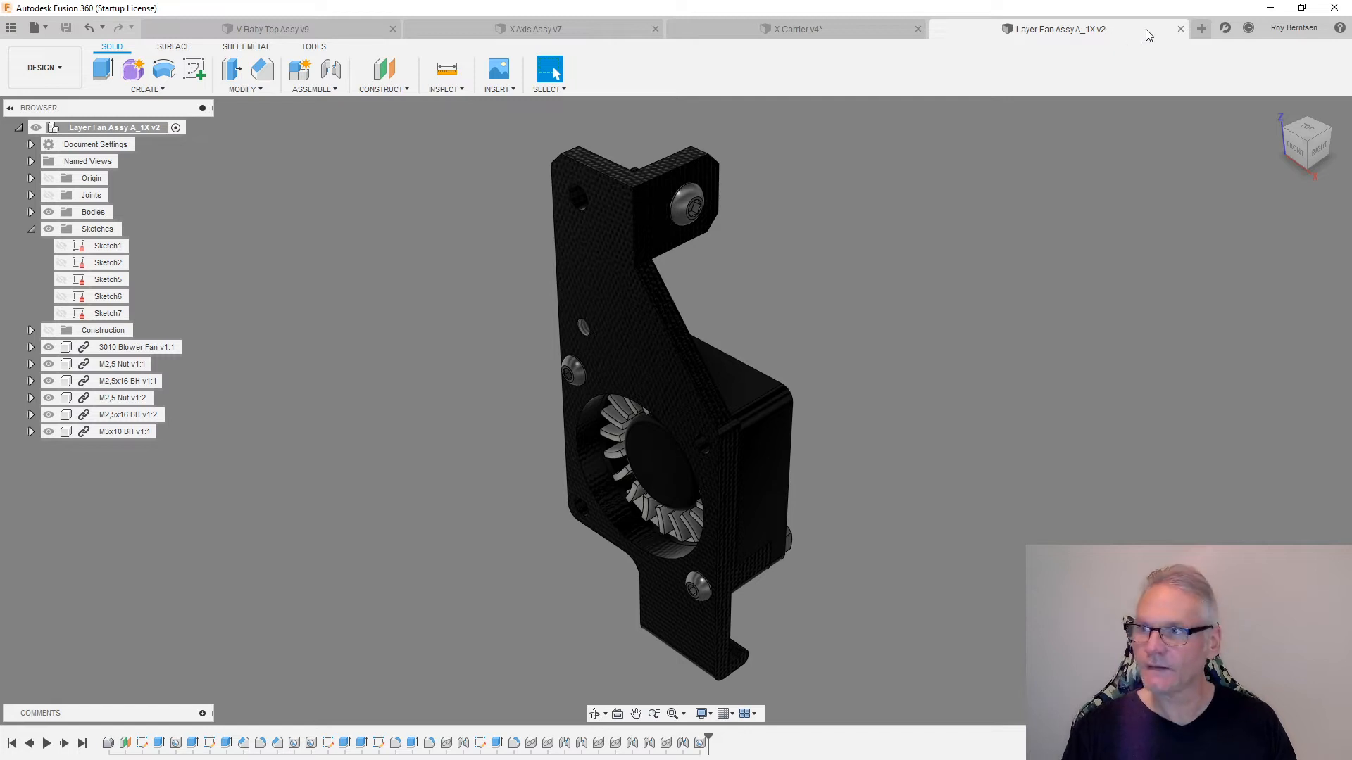
pyautogui.click(1181, 29)
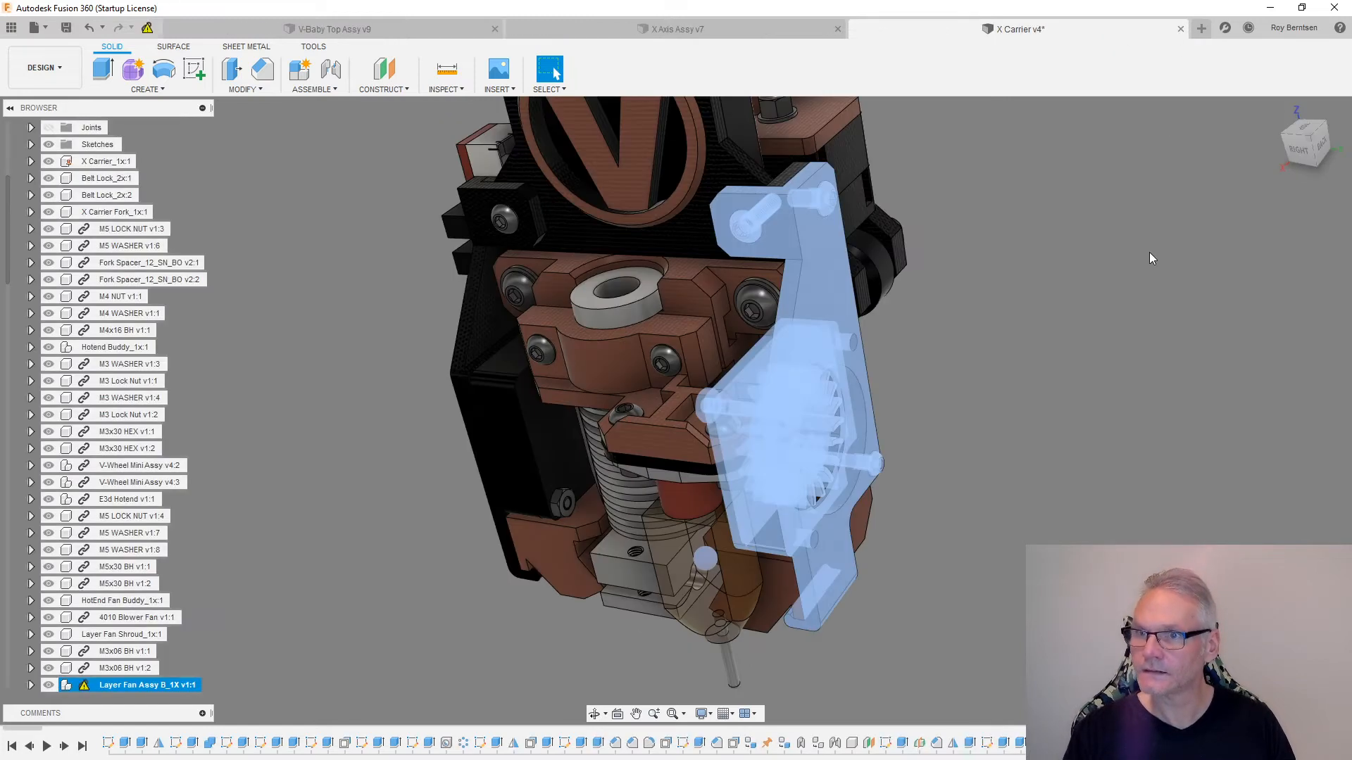
# - Update the linked Layer Fan Assy B_1X component in X Carrier to its latest version
pyautogui.click(1138, 266)
pyautogui.click(1276, 110)
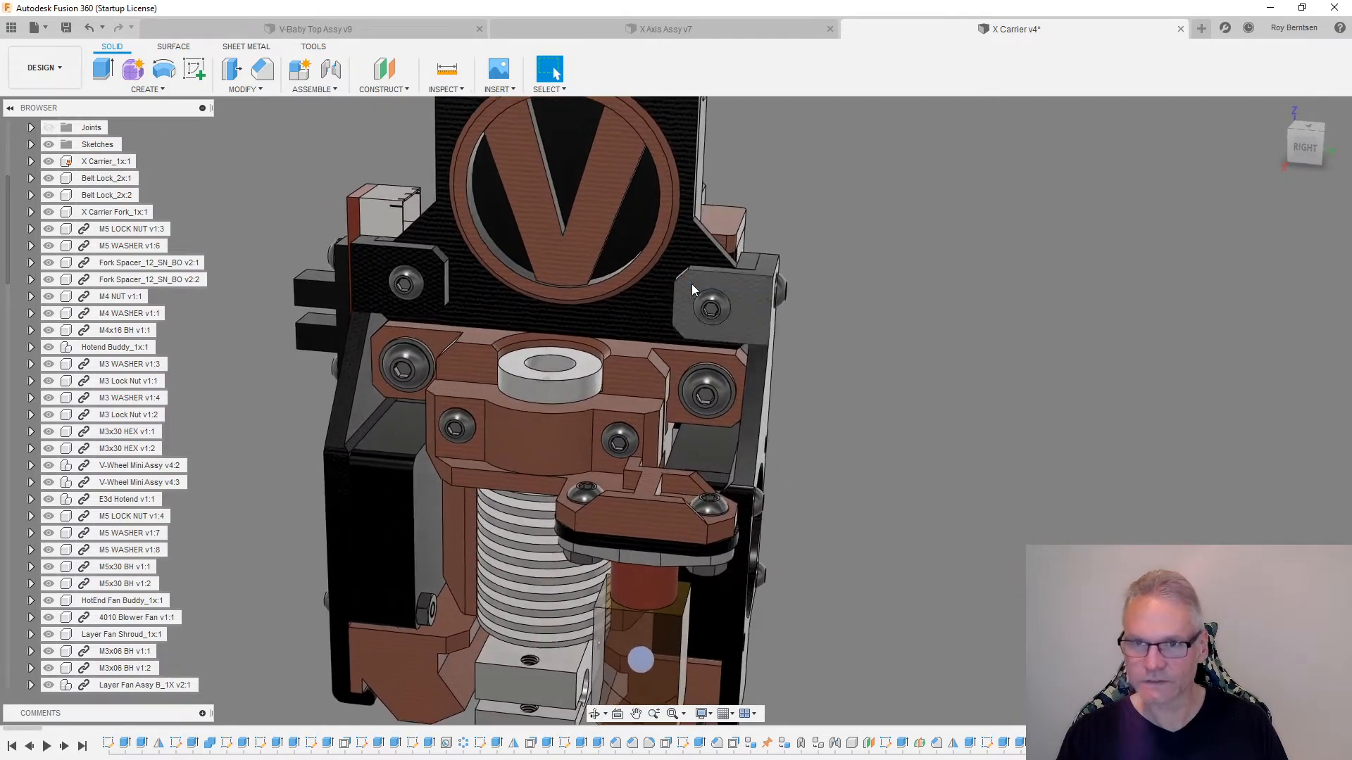
# - Measure the distance between the facing inner sides of the two layer blower fans
pyautogui.click(450, 70)
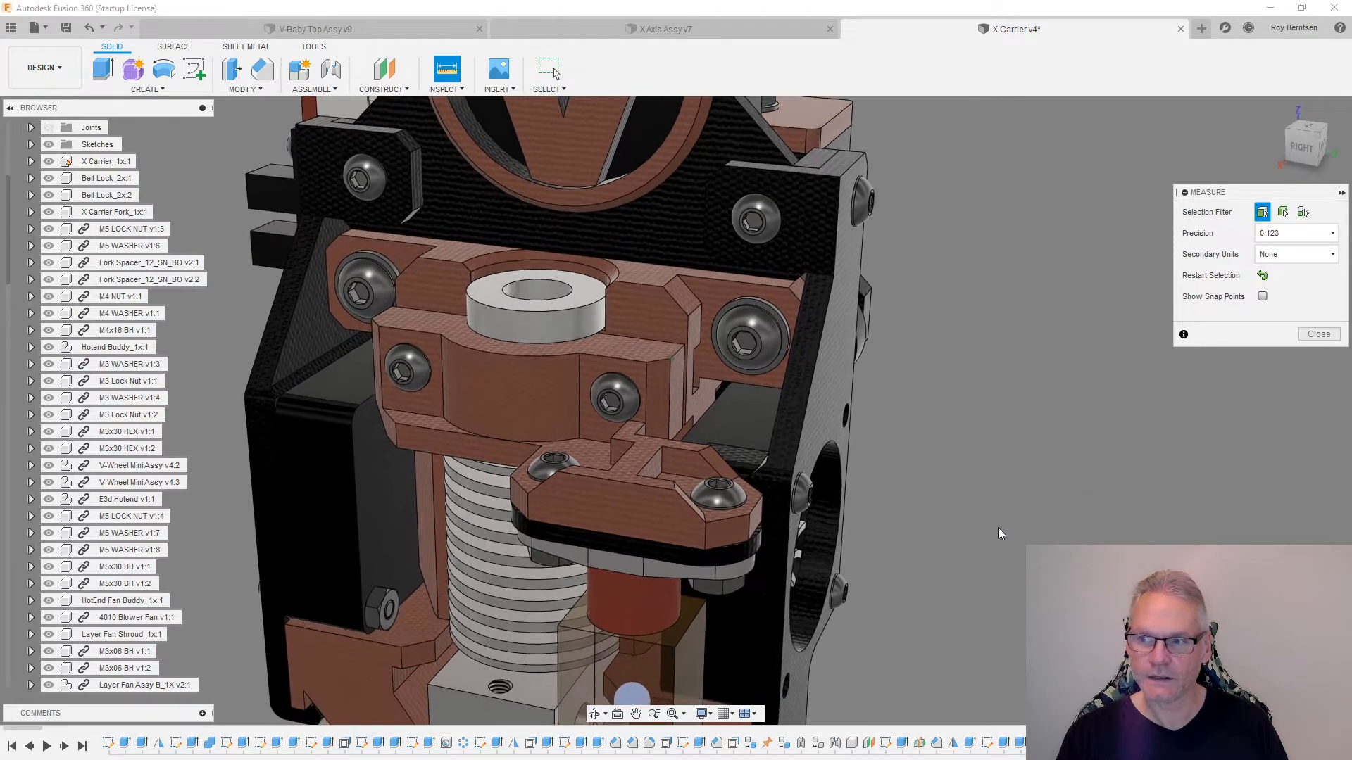
pyautogui.click(373, 489)
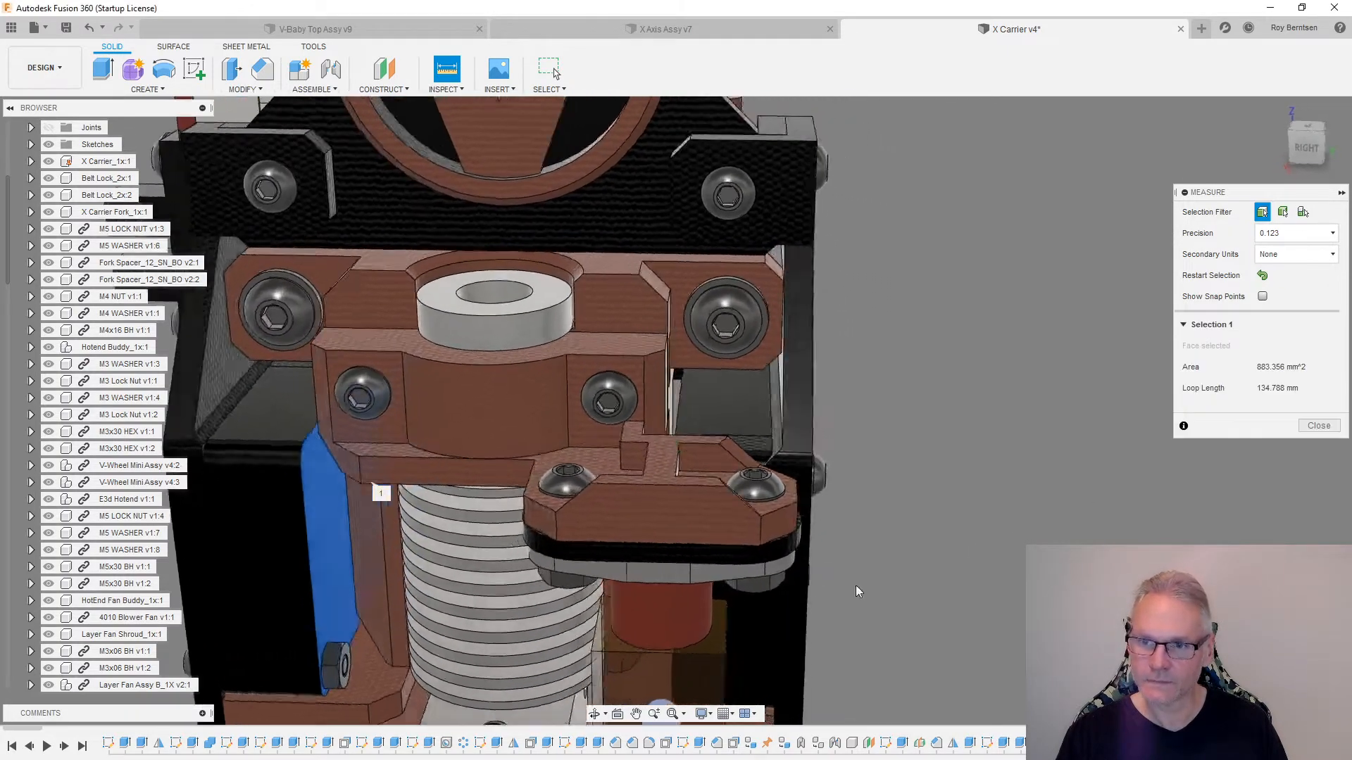
pyautogui.scroll(3, 678, 465)
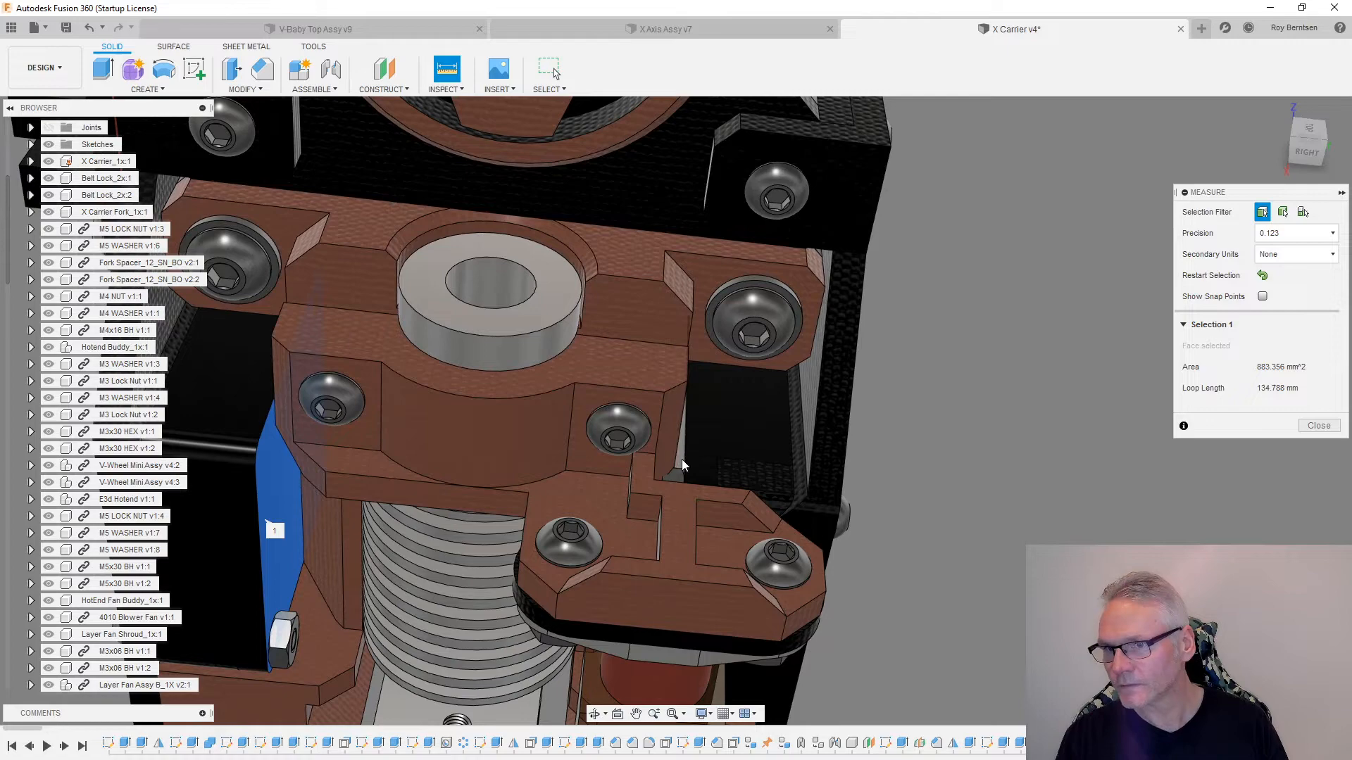
pyautogui.click(681, 465)
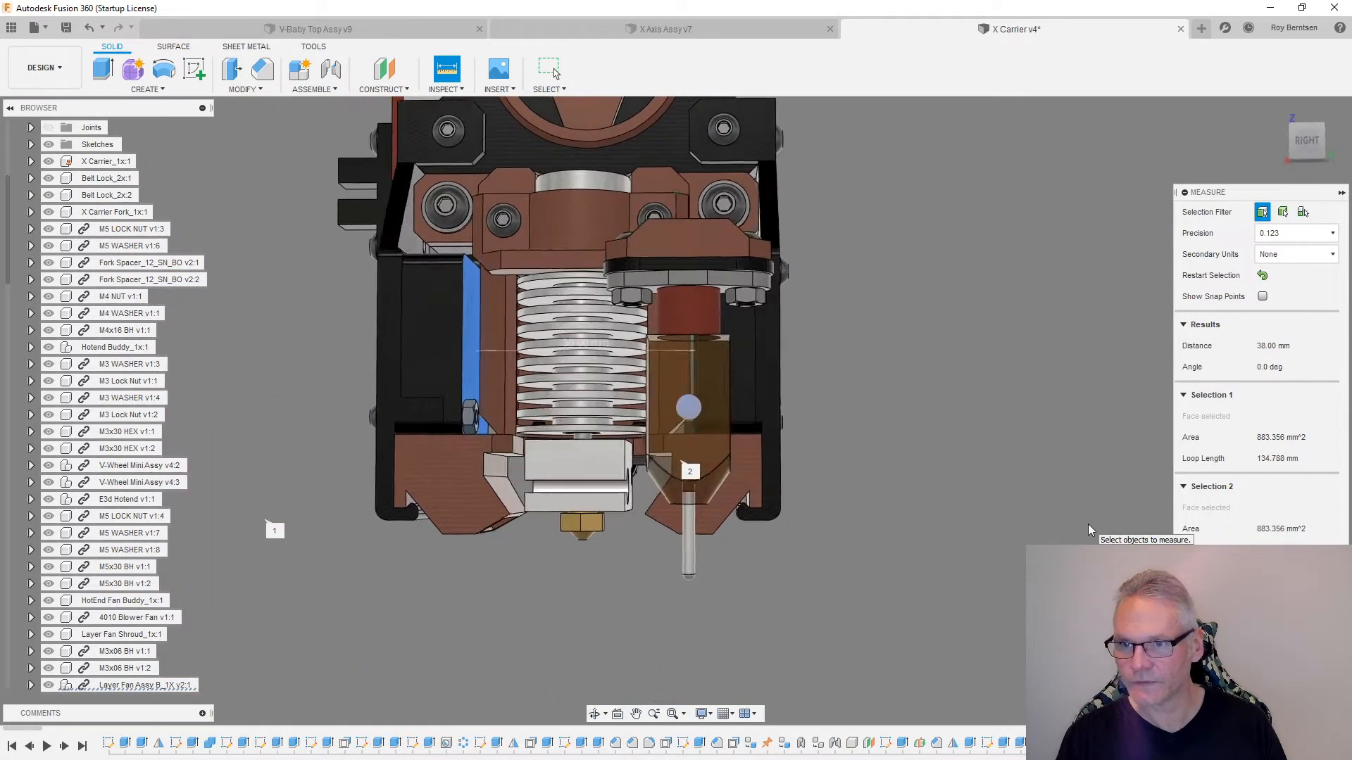
pyautogui.keyDown('shift'); pyautogui.moveTo(616, 347); pyautogui.dragTo(648, 423, button='middle'); pyautogui.keyUp('shift')
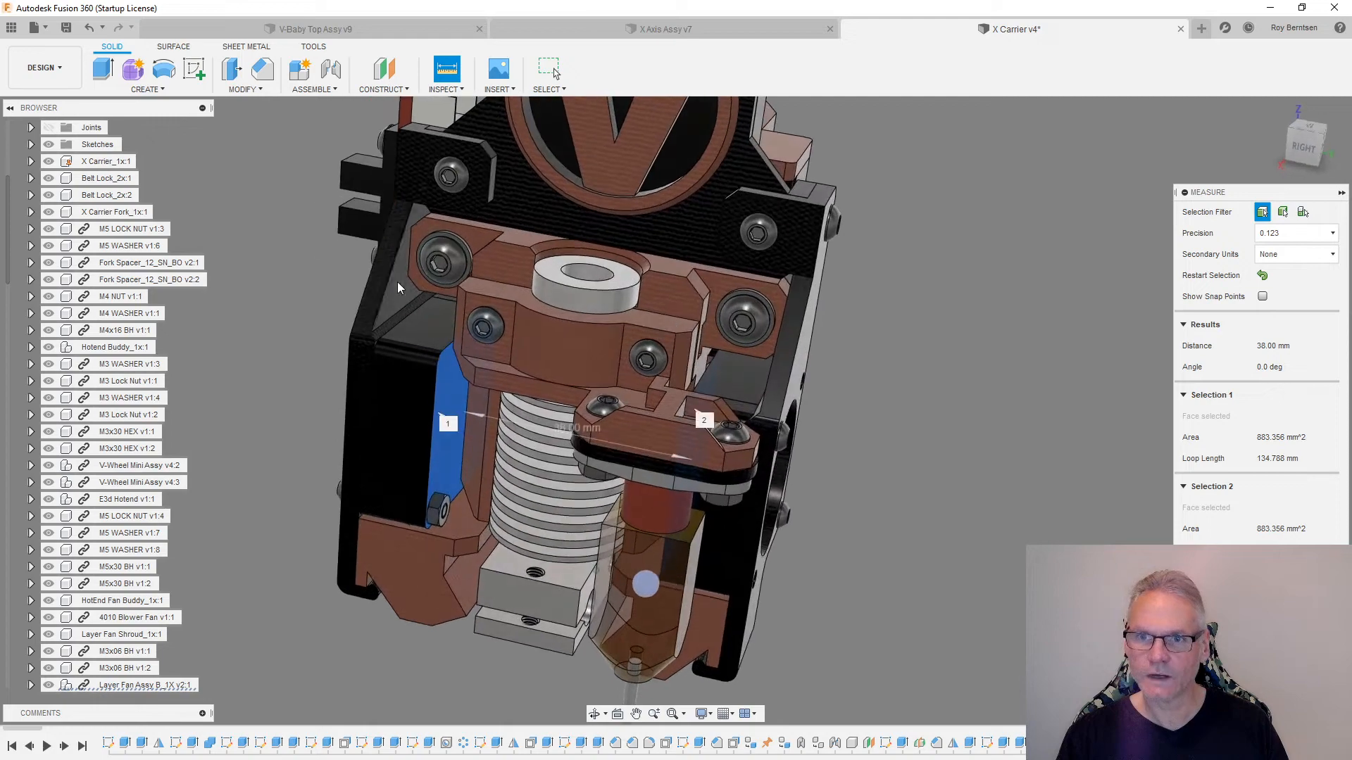
# - Measure between the blower fan's inner side and the front face of the hotend fan buddy, and end the measurement
pyautogui.click(399, 285)
pyautogui.moveTo(539, 171); pyautogui.dragTo(534, 301, button='middle')
pyautogui.click(534, 300)
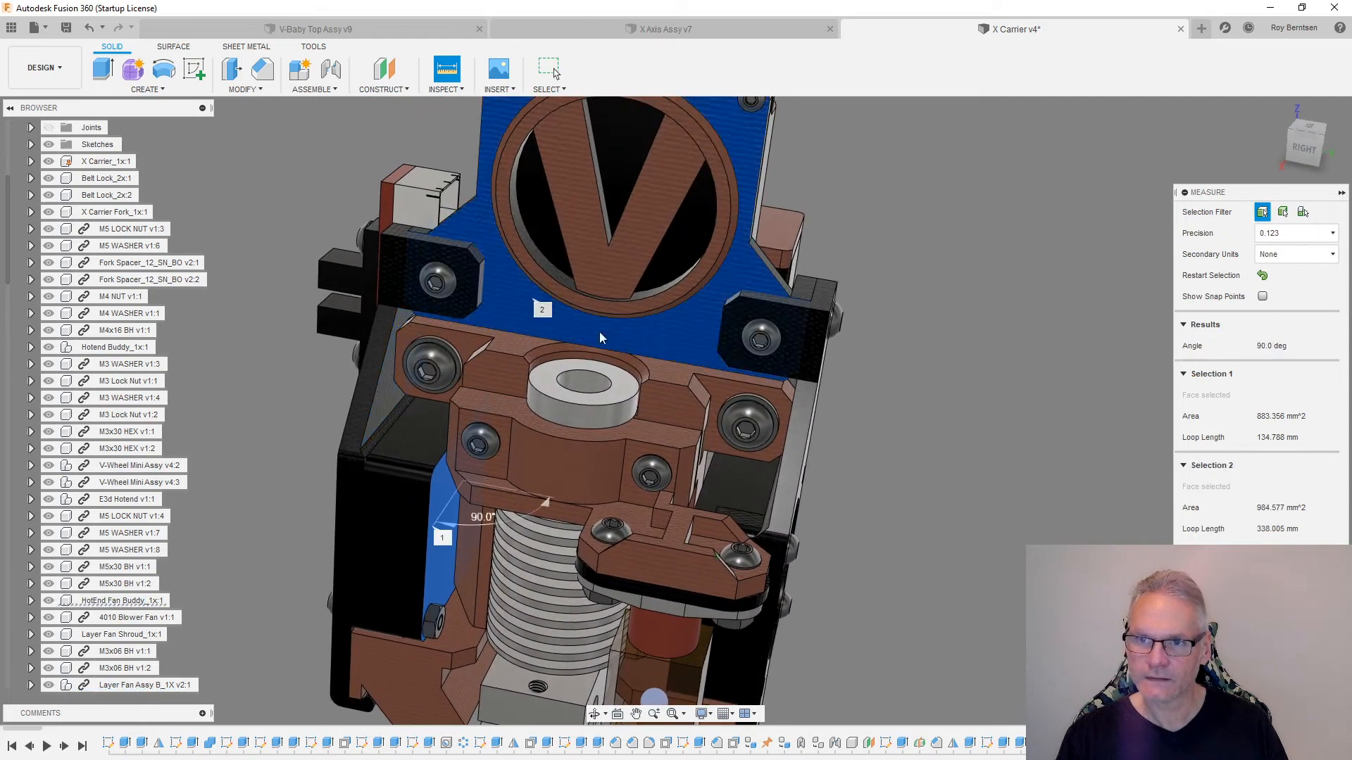
pyautogui.press('Escape')
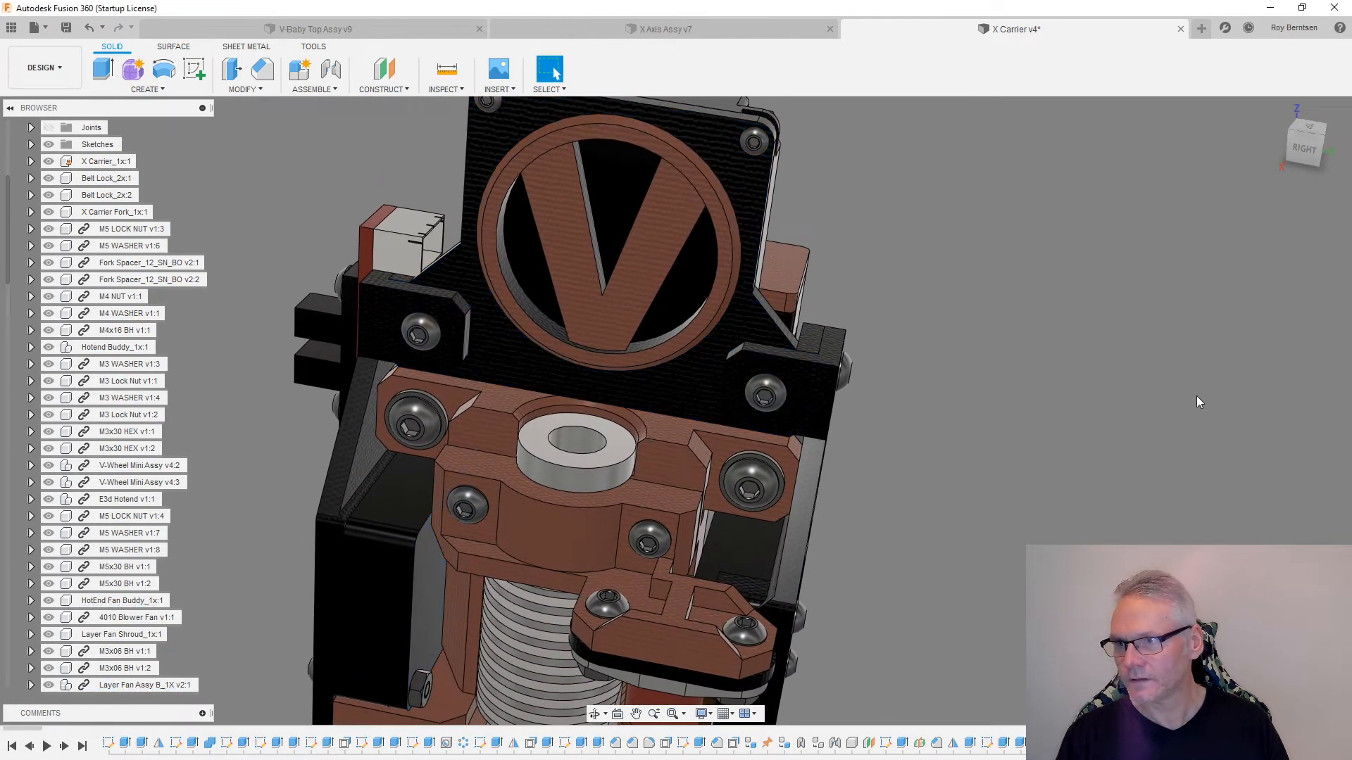
# - Return the X Carrier assembly to its home view and save it as a new version
pyautogui.click(1275, 109)
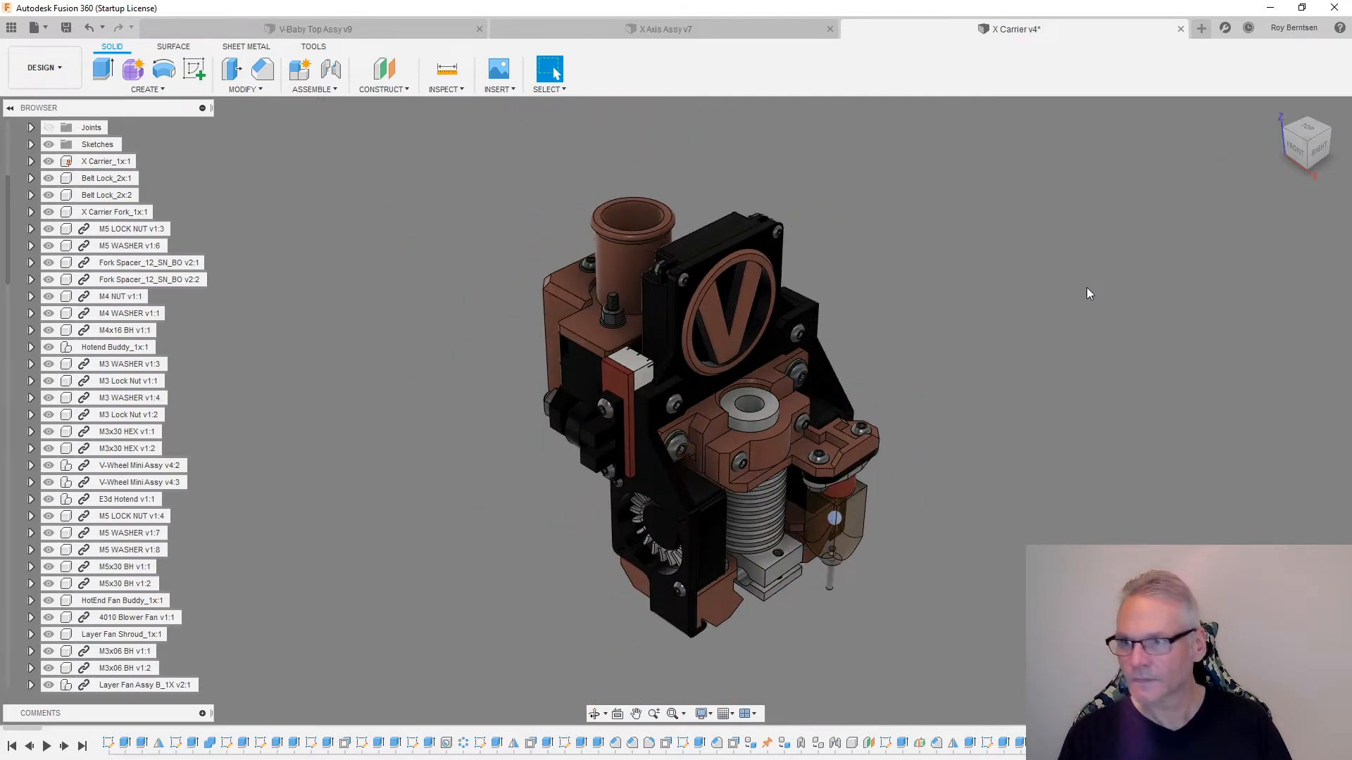
pyautogui.hotkey('ctrl', 's')
pyautogui.click(679, 395)
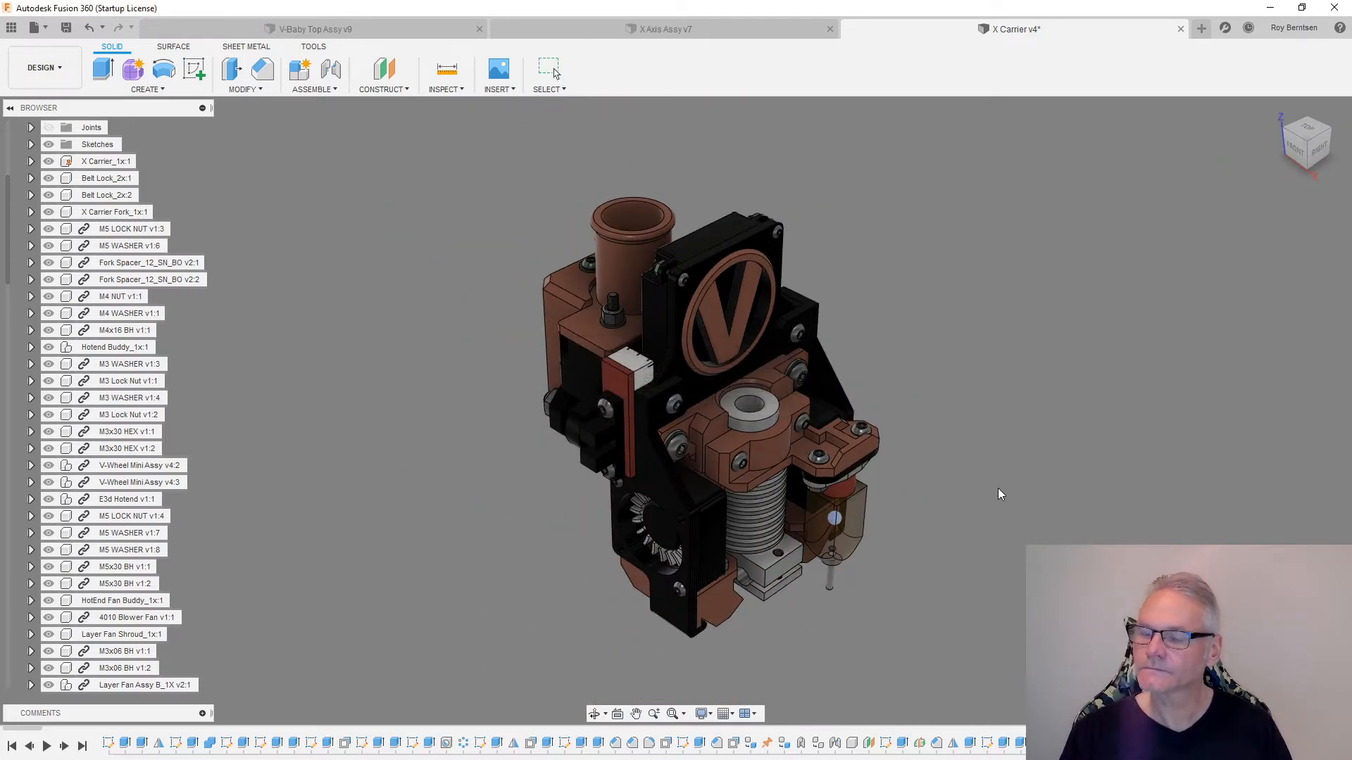
# - Send the layer fan bracket around the blower fan to Meshmixer with the 3D Print command, using Medium refinement, and maximize Meshmixer
pyautogui.click(314, 46)
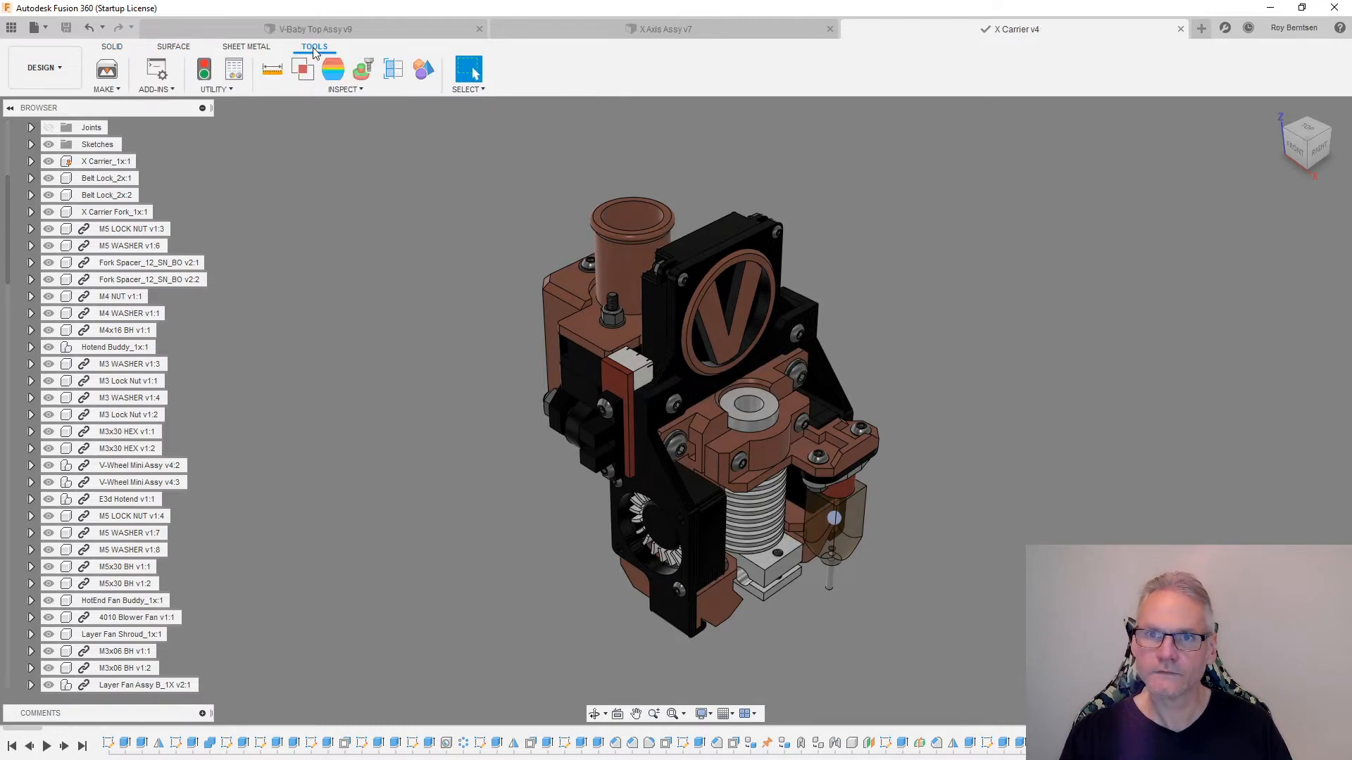
pyautogui.click(107, 68)
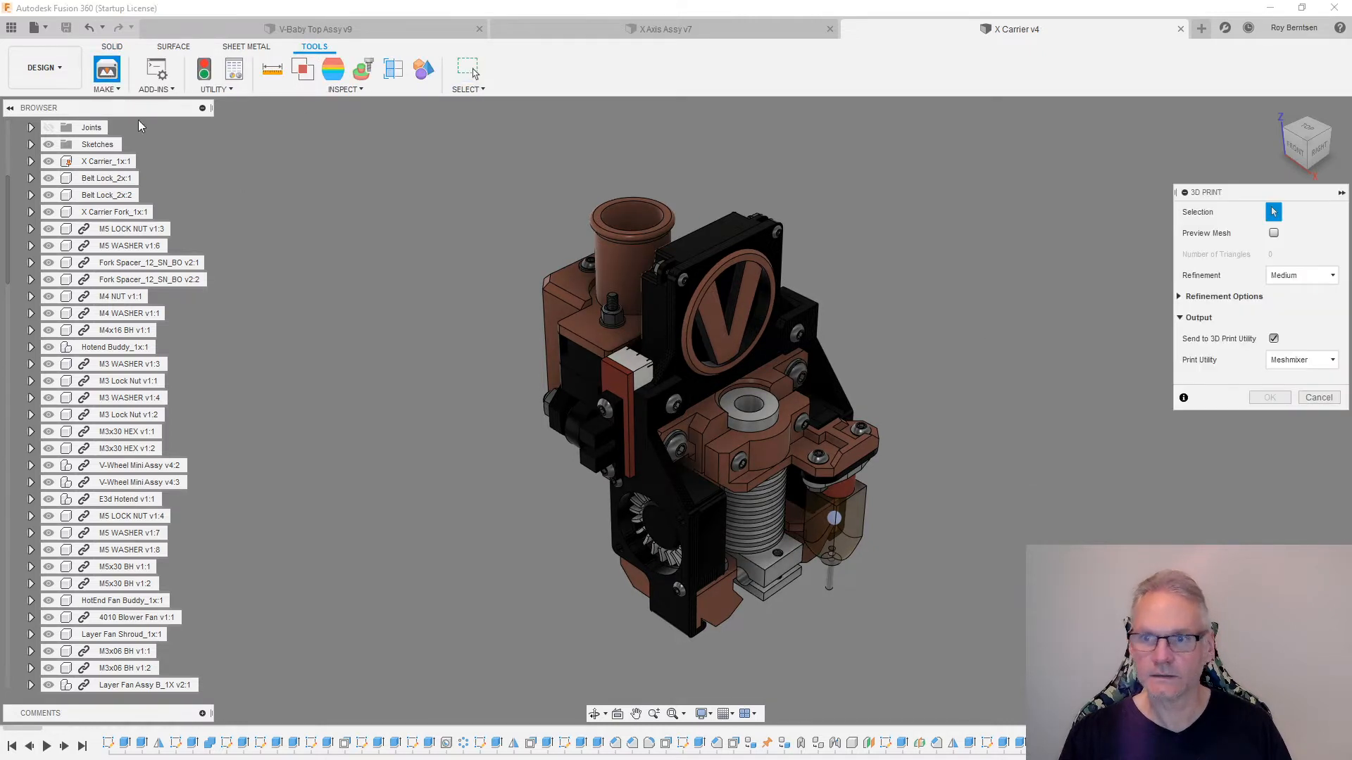
pyautogui.click(662, 617)
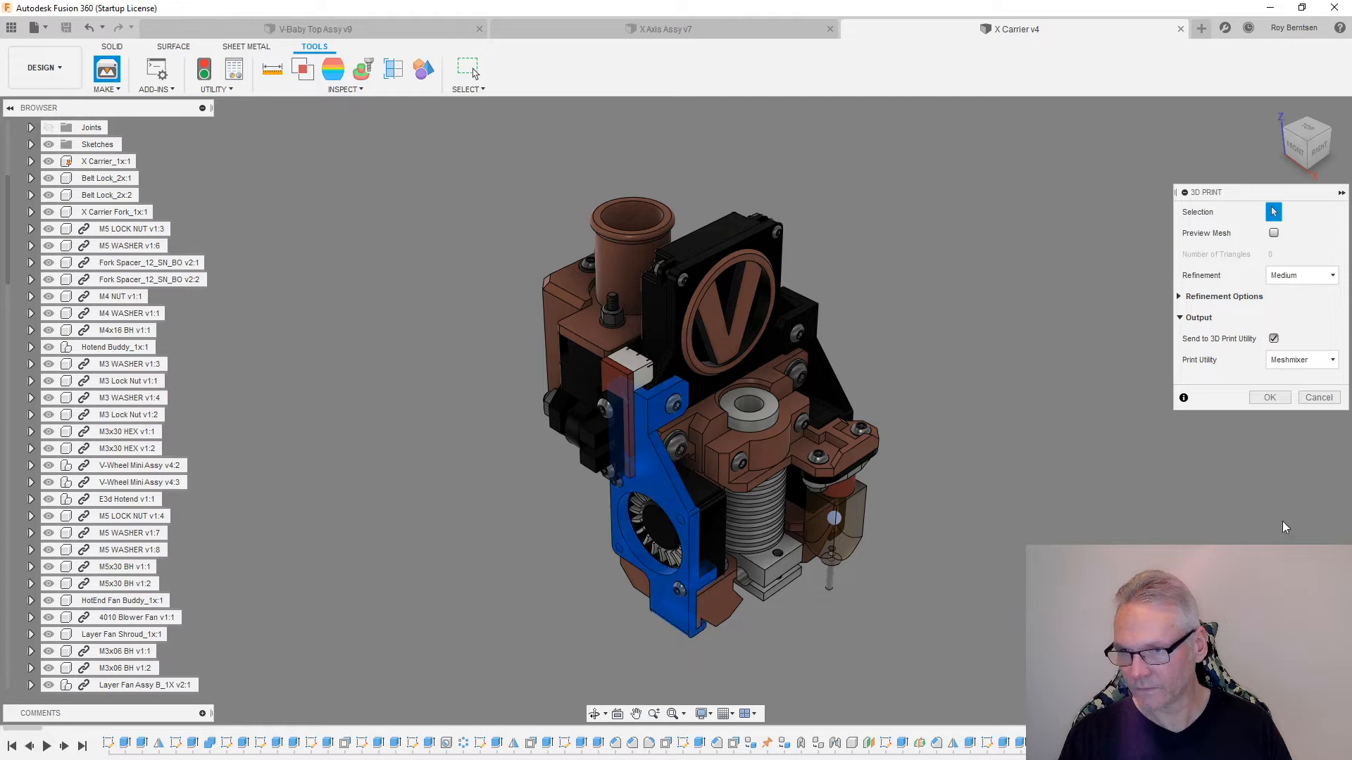
pyautogui.click(1276, 400)
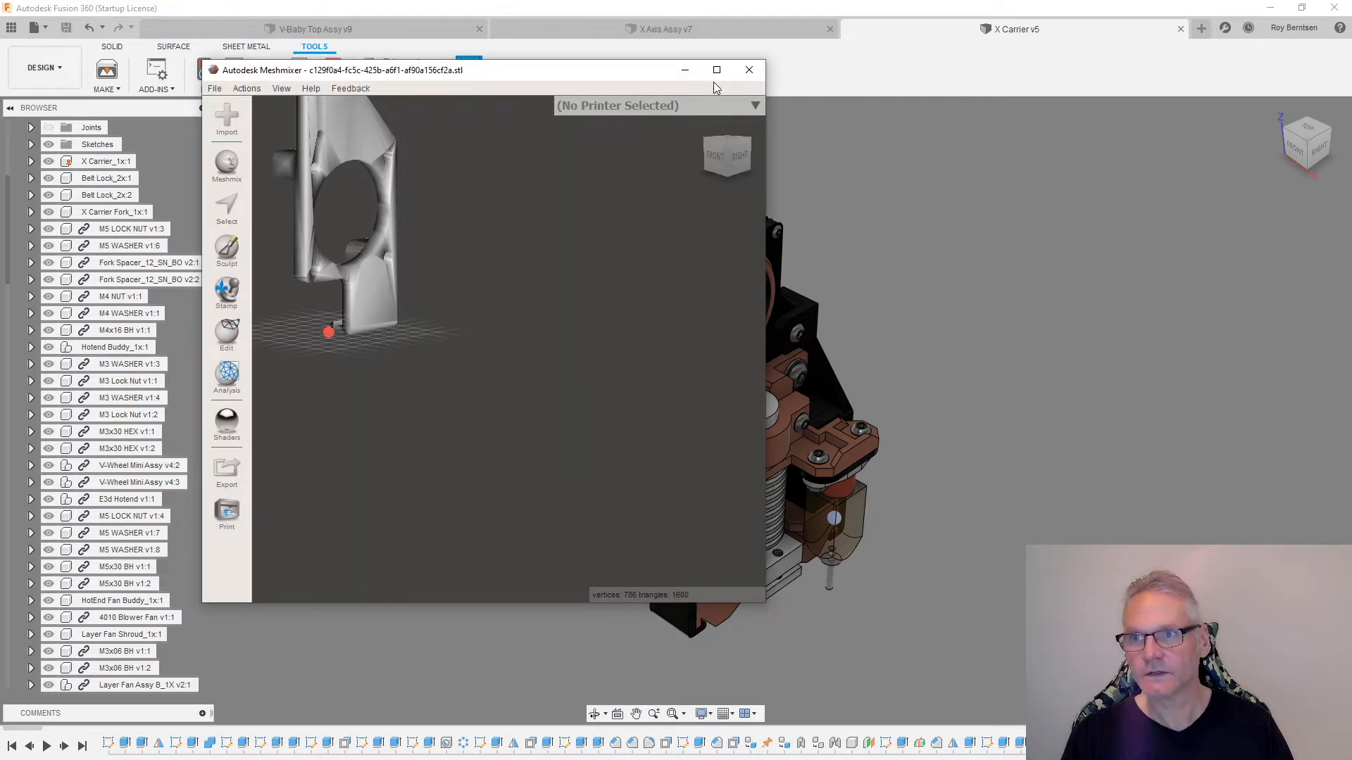
pyautogui.click(717, 70)
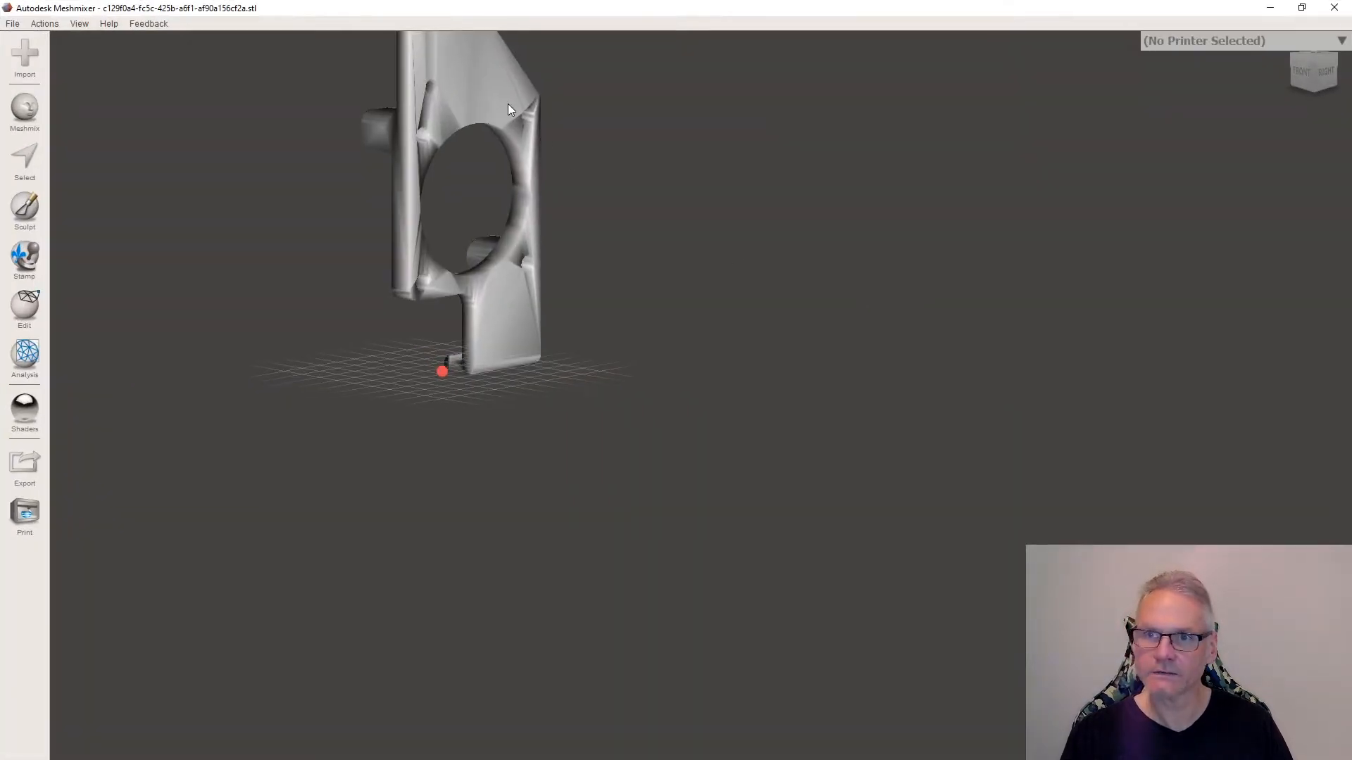
# - Transform the bracket mesh by rotating it 90° about X so it lies flat, and accept
pyautogui.click(21, 313)
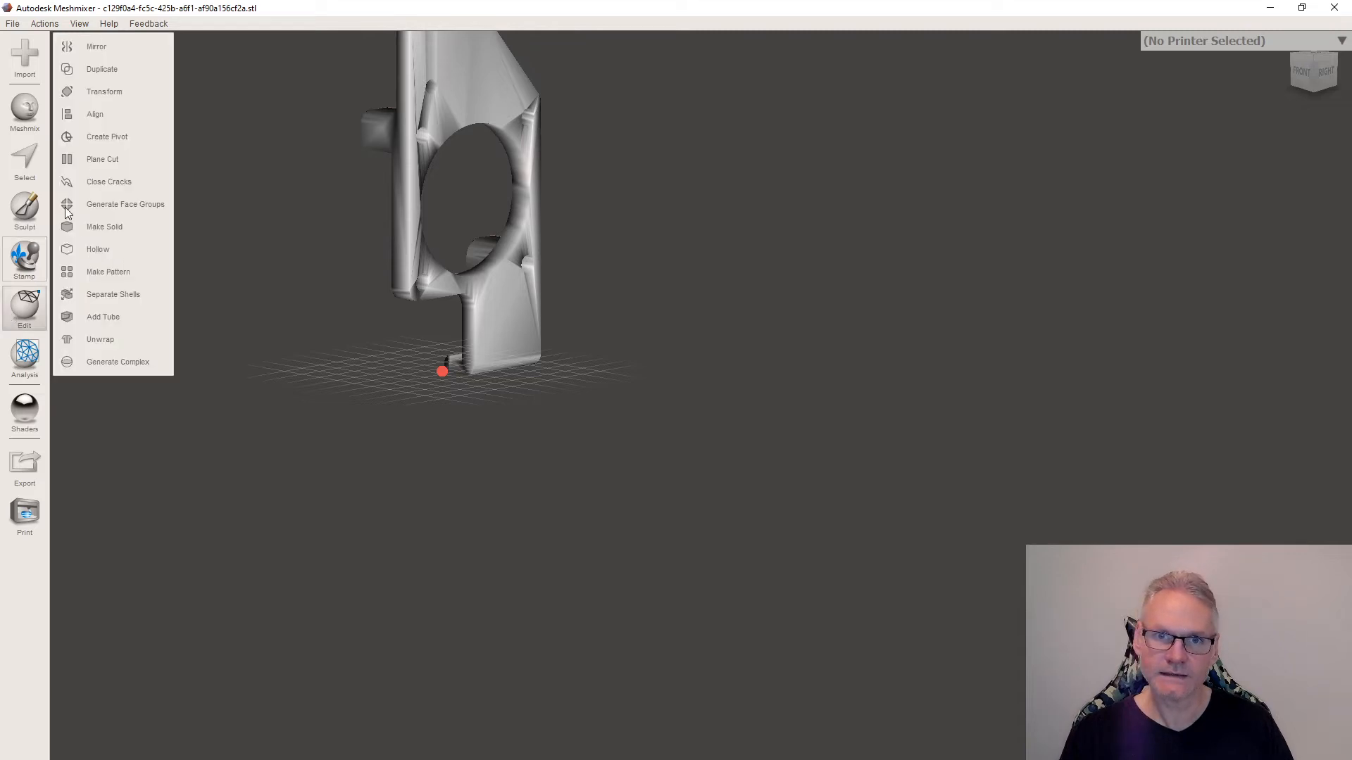
pyautogui.click(107, 87)
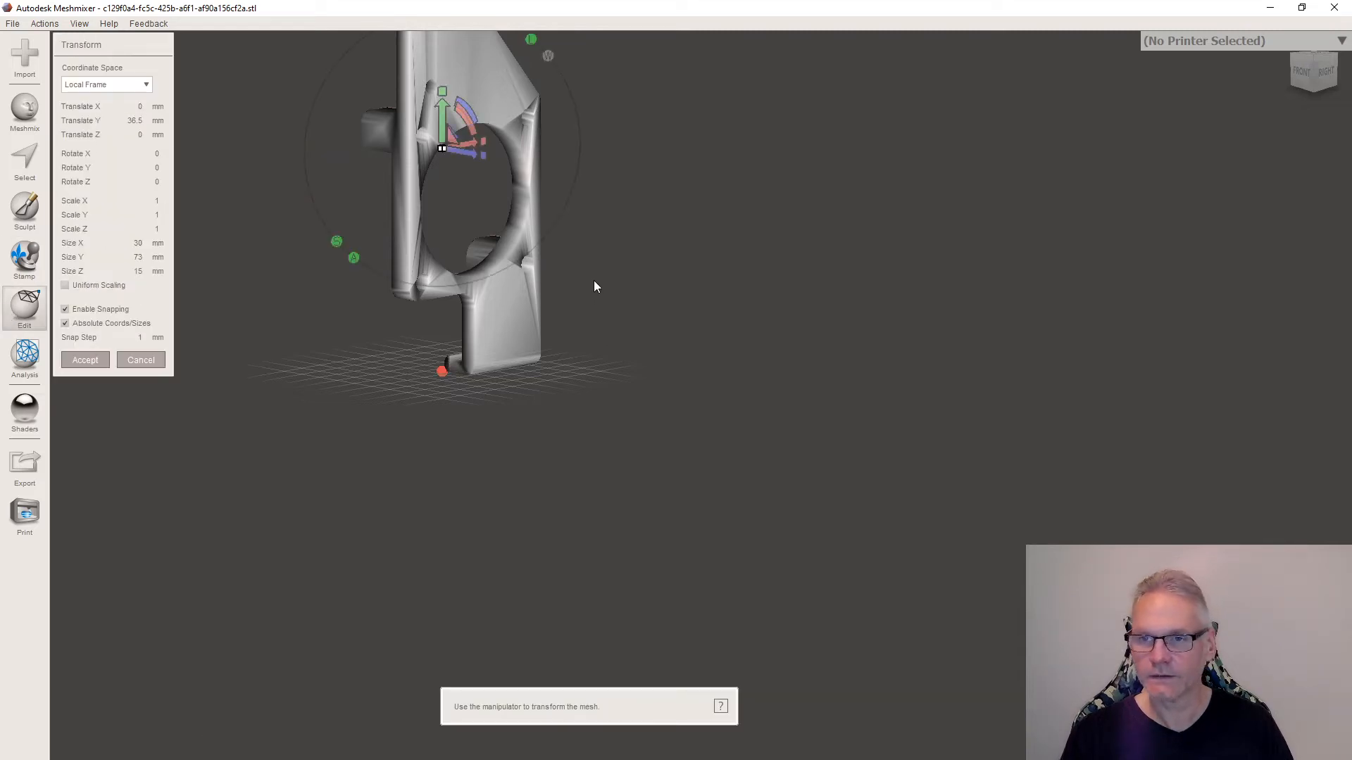
pyautogui.moveTo(593, 280); pyautogui.dragTo(780, 488, button='middle')
pyautogui.moveTo(781, 492); pyautogui.dragTo(879, 473, button='right')
pyautogui.moveTo(765, 357); pyautogui.dragTo(804, 469)
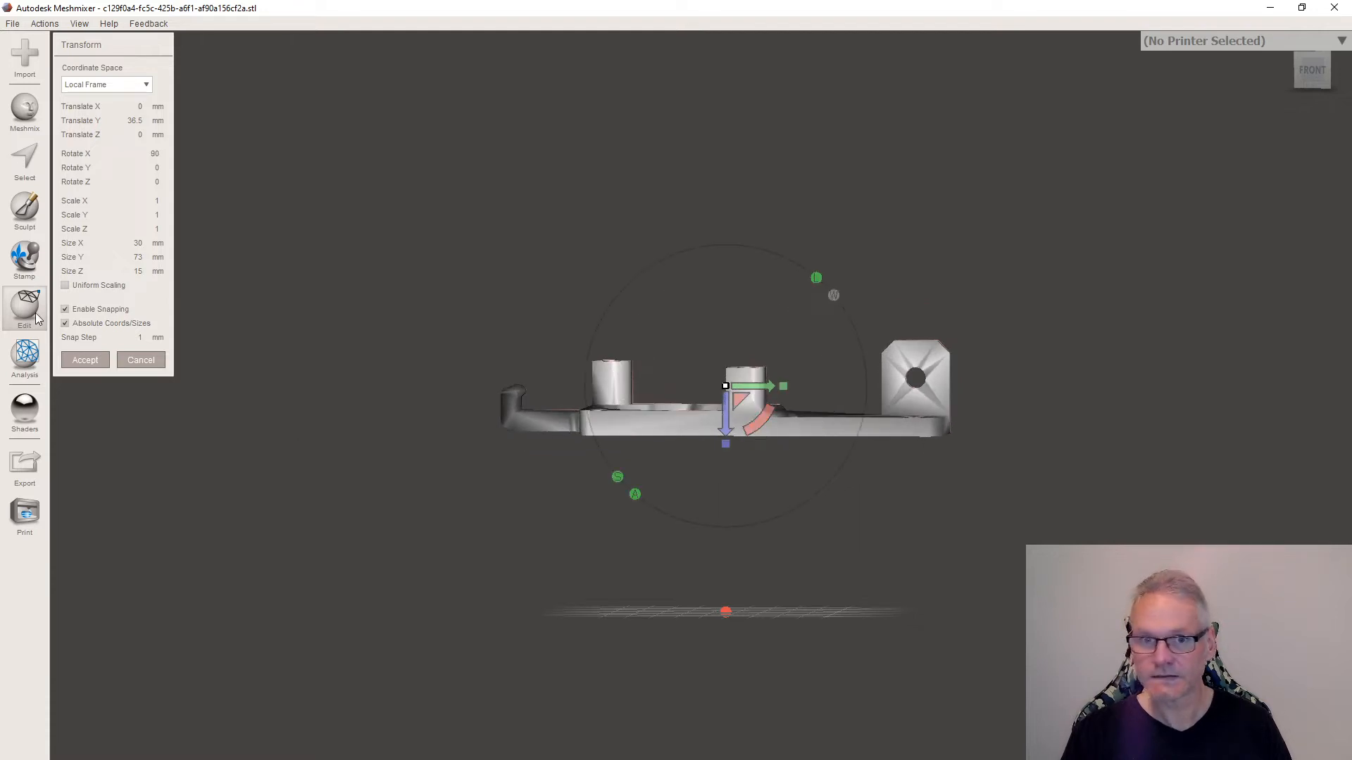
pyautogui.click(83, 360)
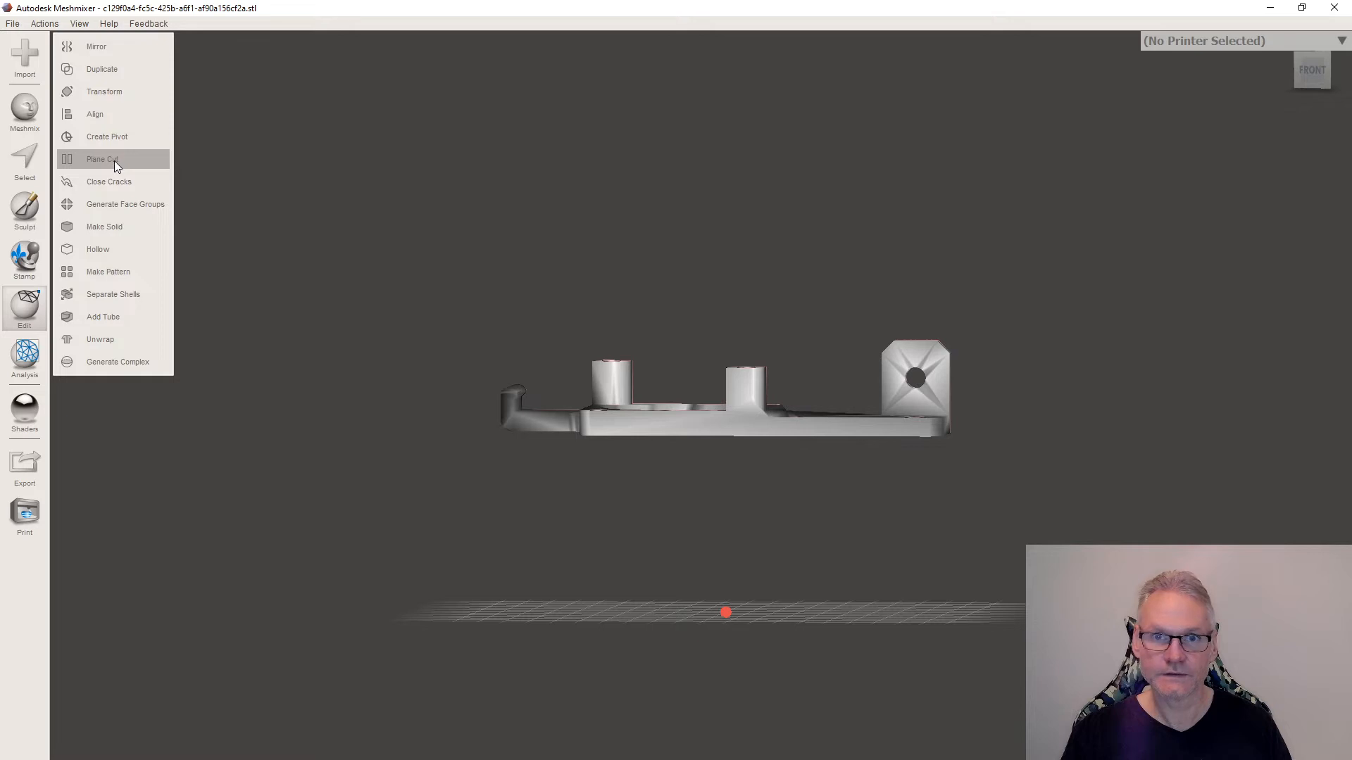
# - Align the bracket's base point to World Origin / Y-up with Translate and Rotate so it sits on the ground grid
pyautogui.click(99, 115)
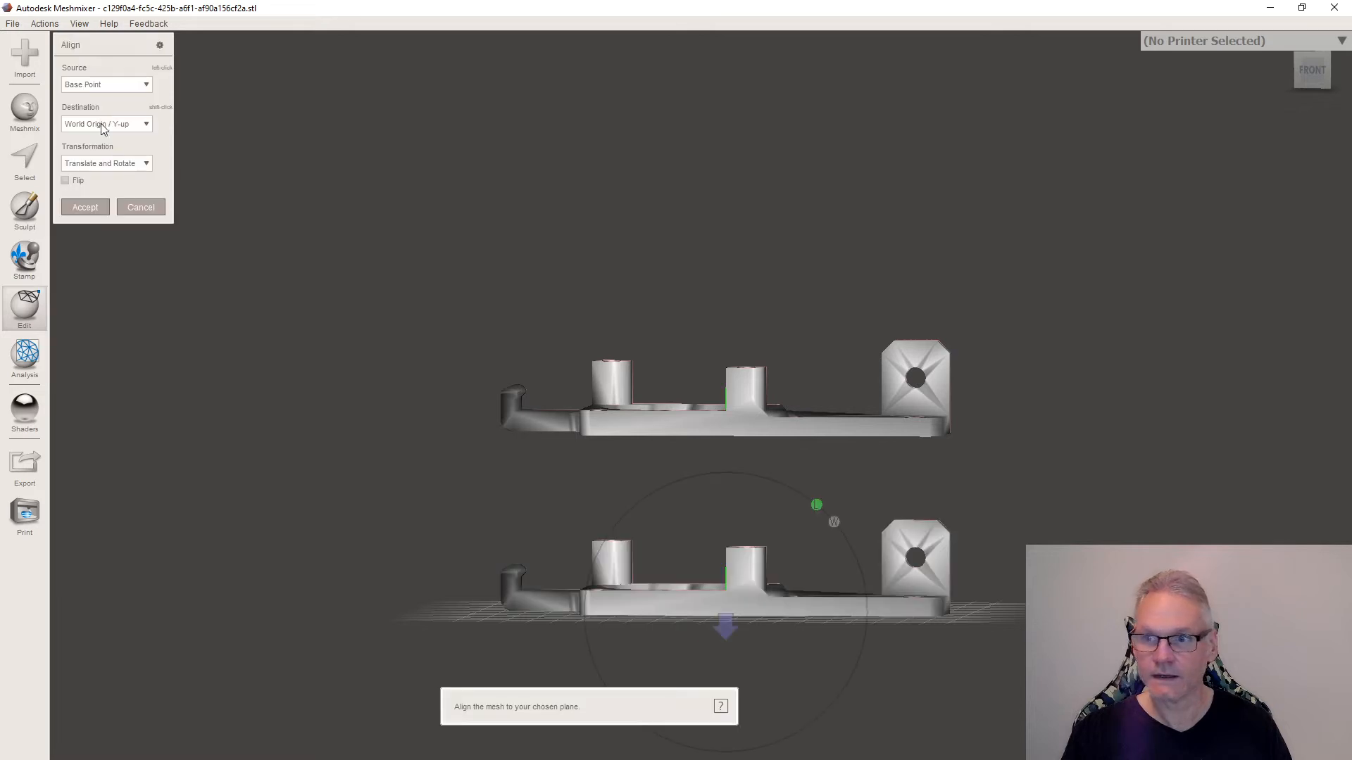
pyautogui.click(83, 208)
pyautogui.moveTo(844, 230); pyautogui.dragTo(801, 293, button='middle')
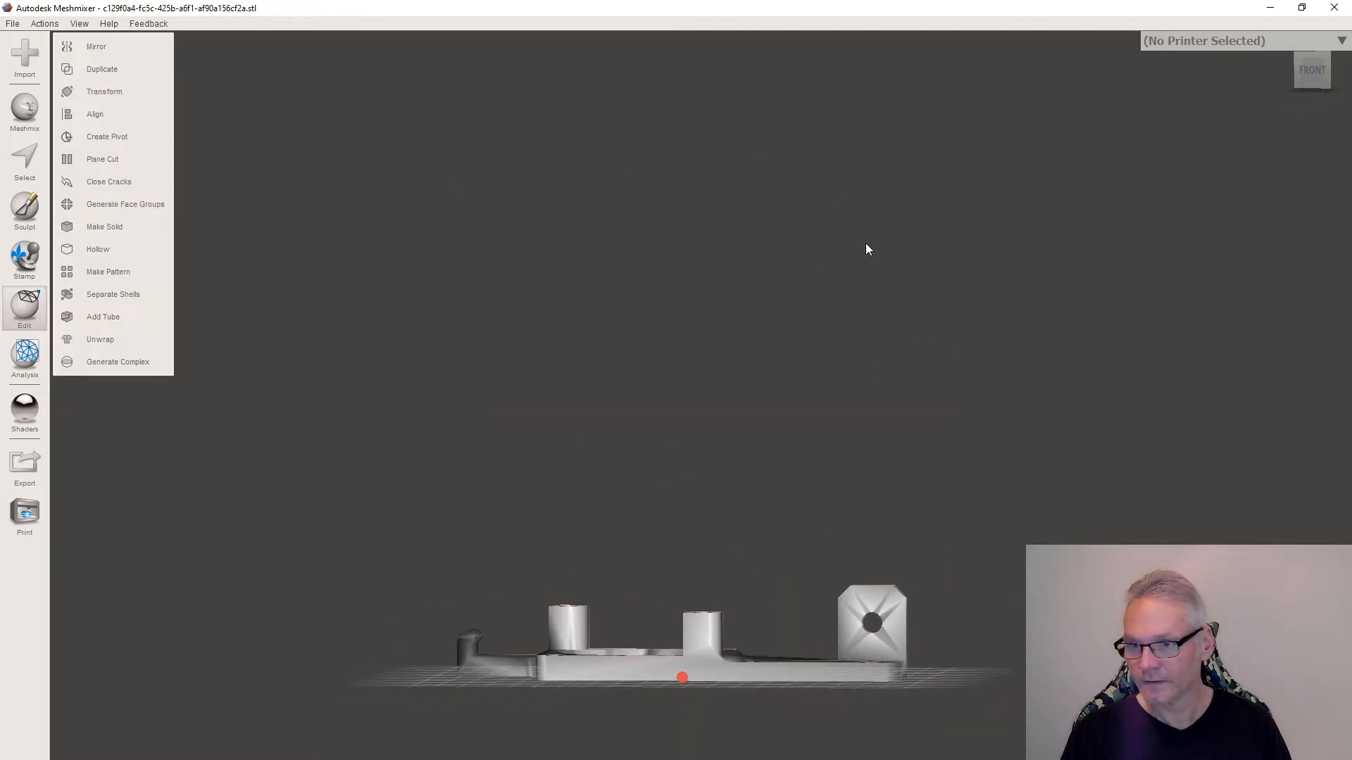
pyautogui.moveTo(865, 243); pyautogui.dragTo(820, 340, button='right')
pyautogui.moveTo(810, 369); pyautogui.dragTo(830, 231, button='middle')
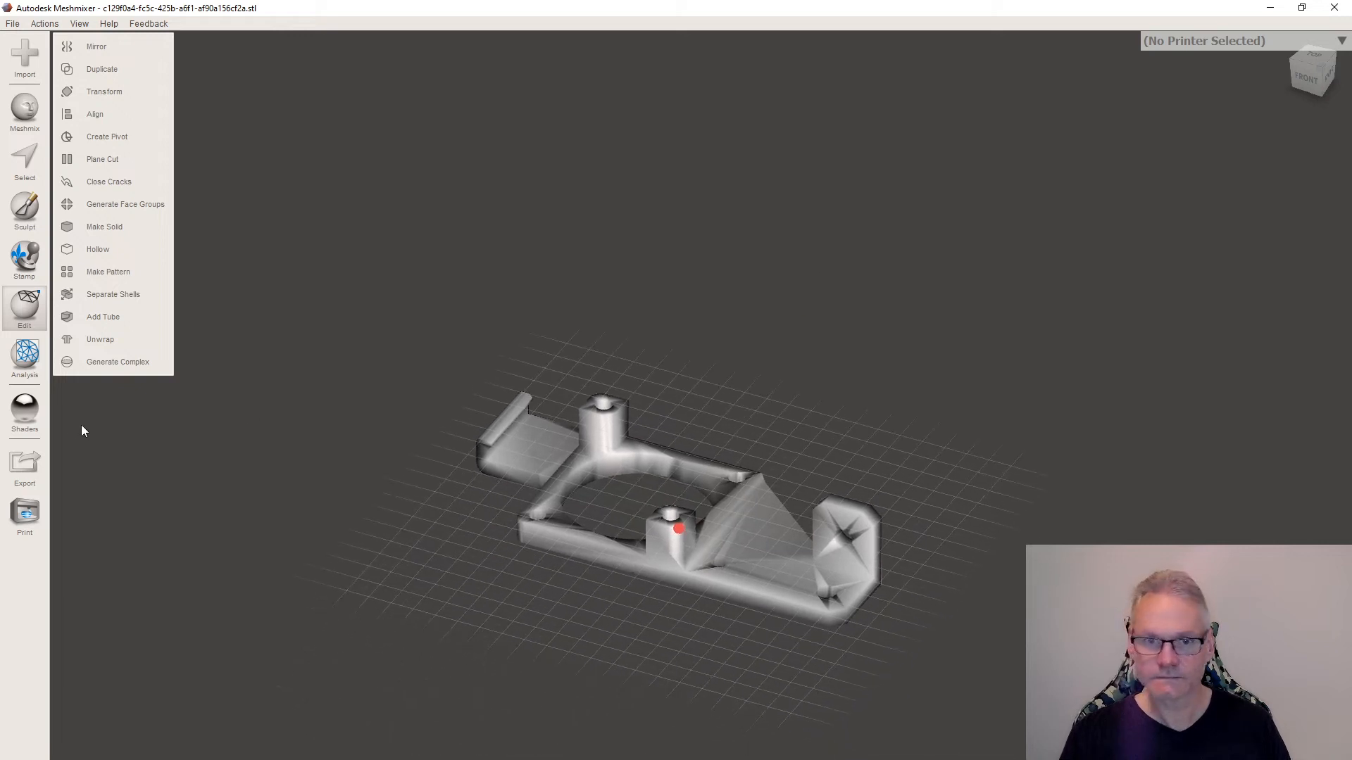
# - Export the mesh as a binary STL named Layer Fan Buddy_A_1x_SN_BN in the STL Library folder, and close Meshmixer
pyautogui.click(25, 466)
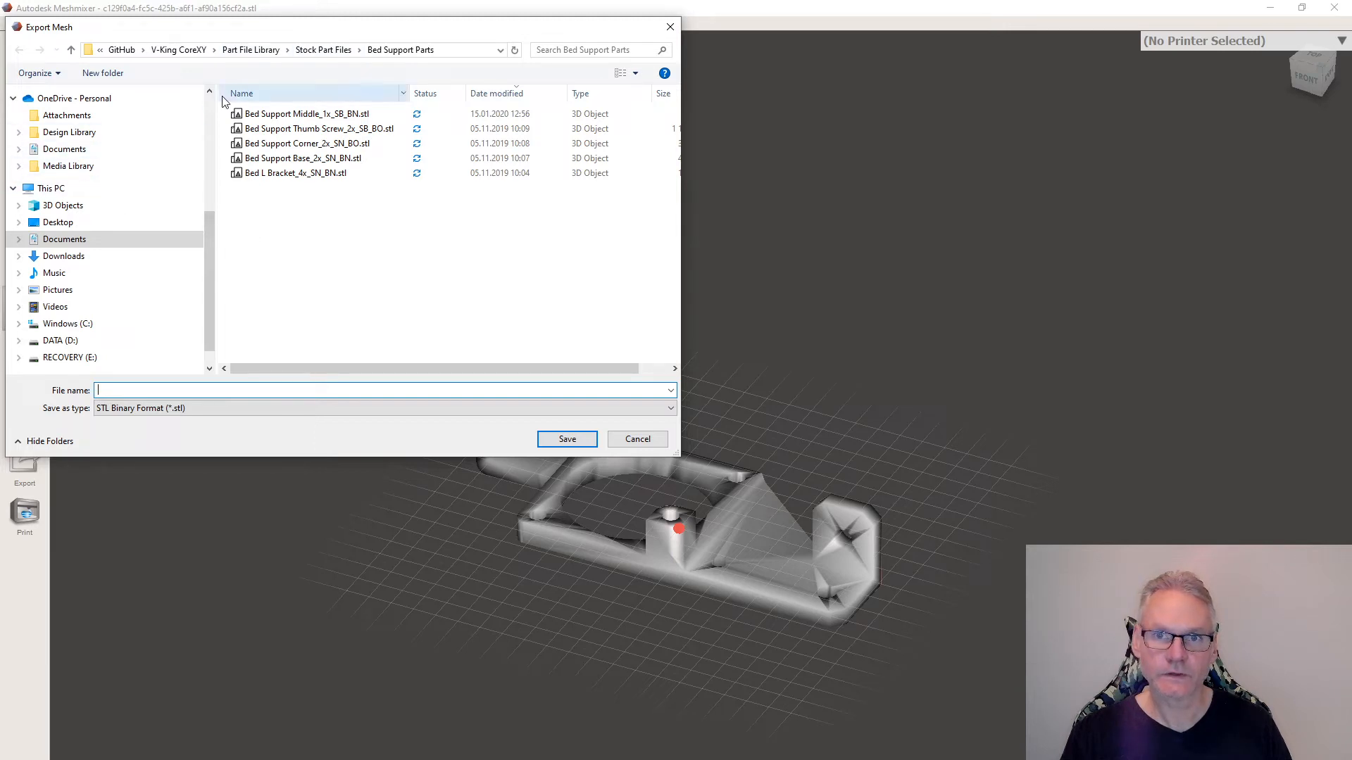
pyautogui.click(204, 132)
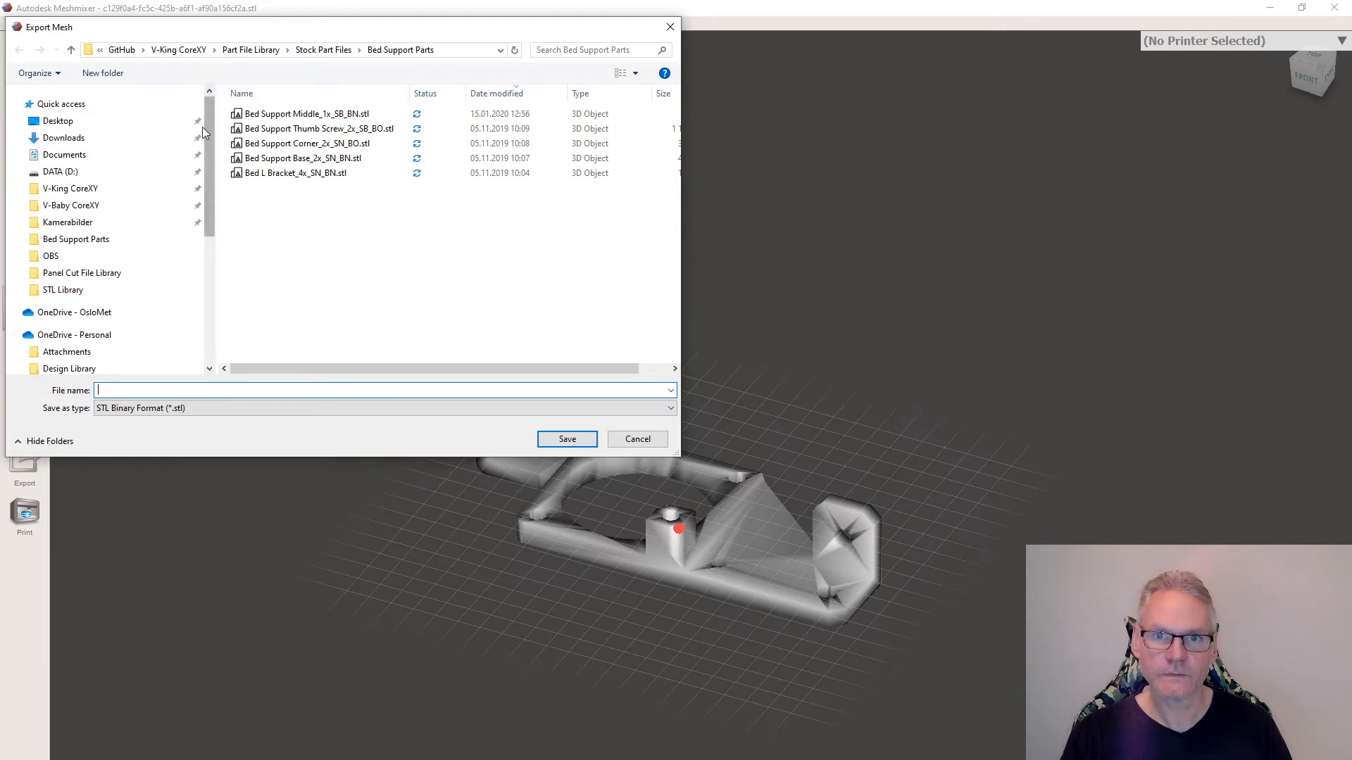
pyautogui.click(88, 294)
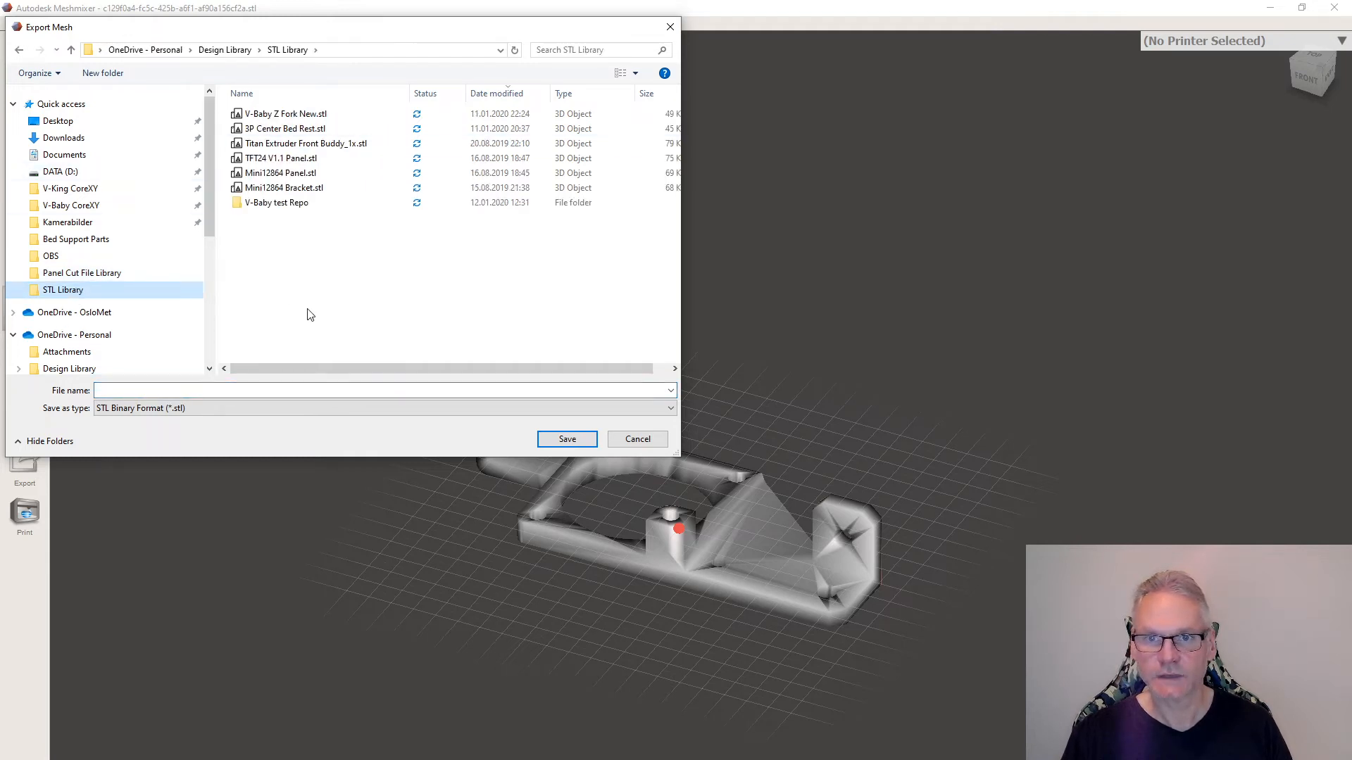
pyautogui.click(359, 387)
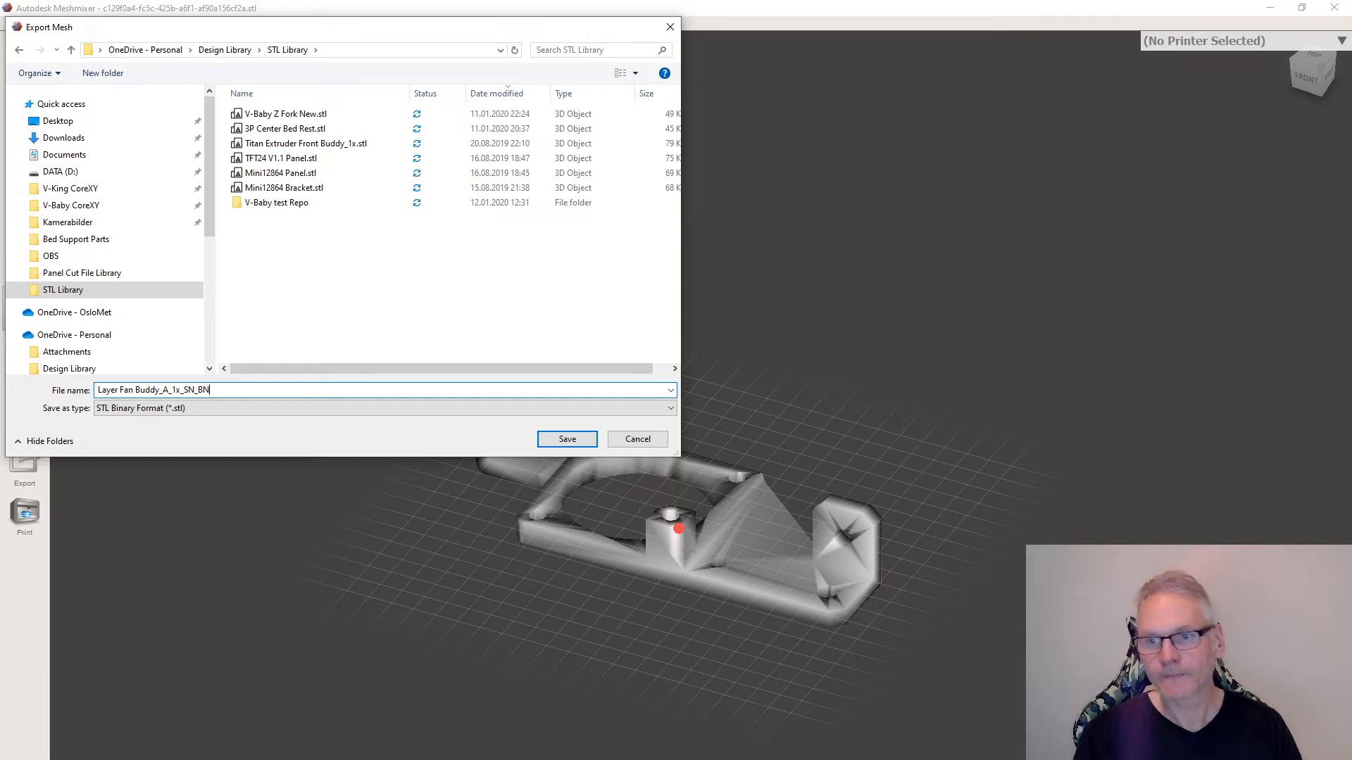
pyautogui.click(566, 439)
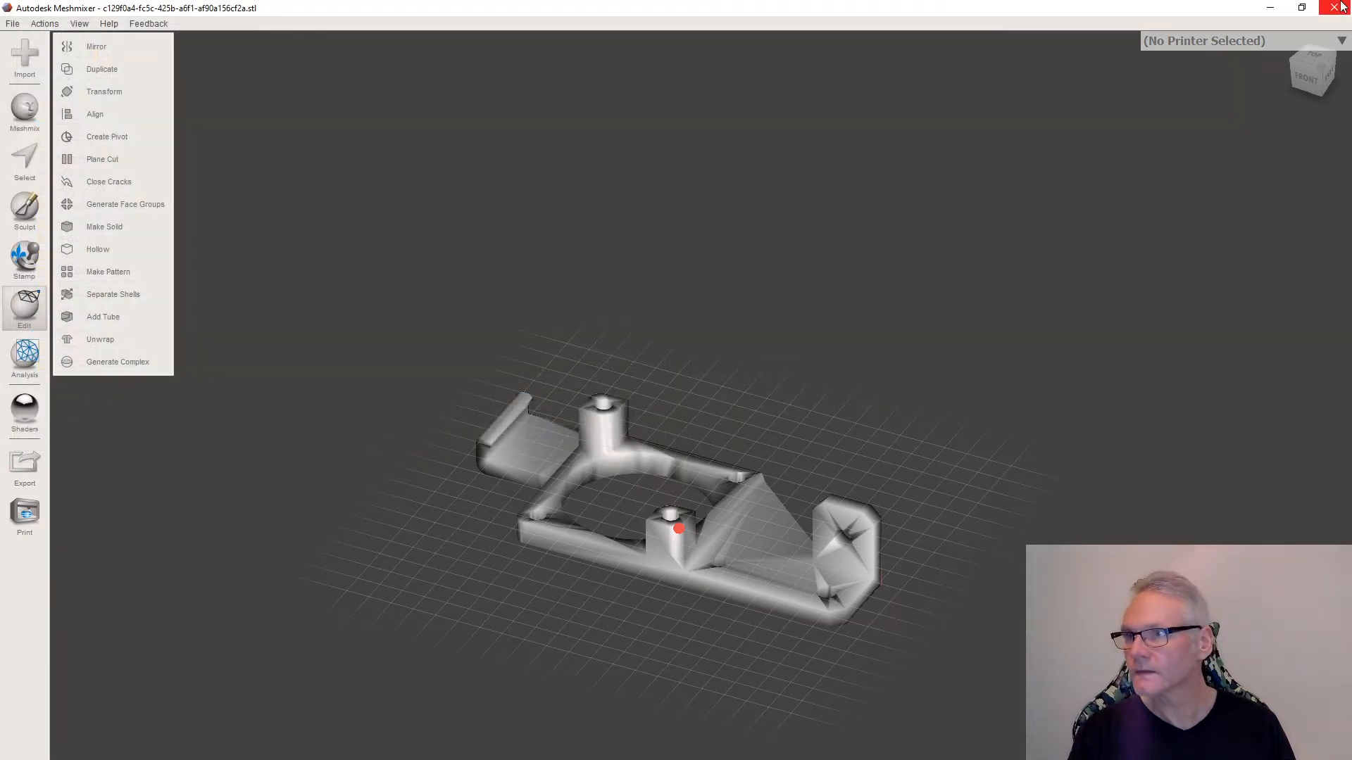
pyautogui.click(1335, 7)
pyautogui.click(773, 428)
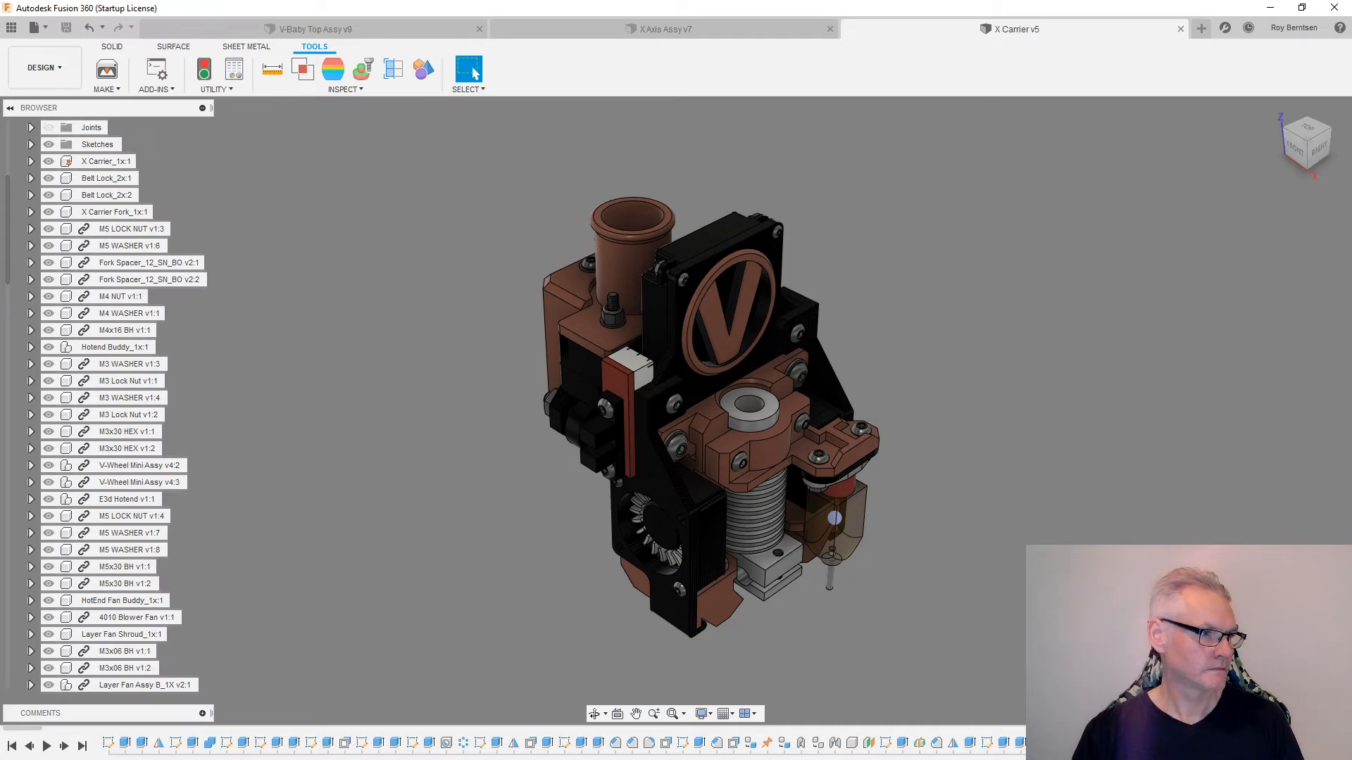
# - Switch to Ultimaker Cura and load the newly exported Layer Fan Buddy_A_1x_SN_BN STL from the STL Library folder
pyautogui.hotkey('alt', 'Tab')
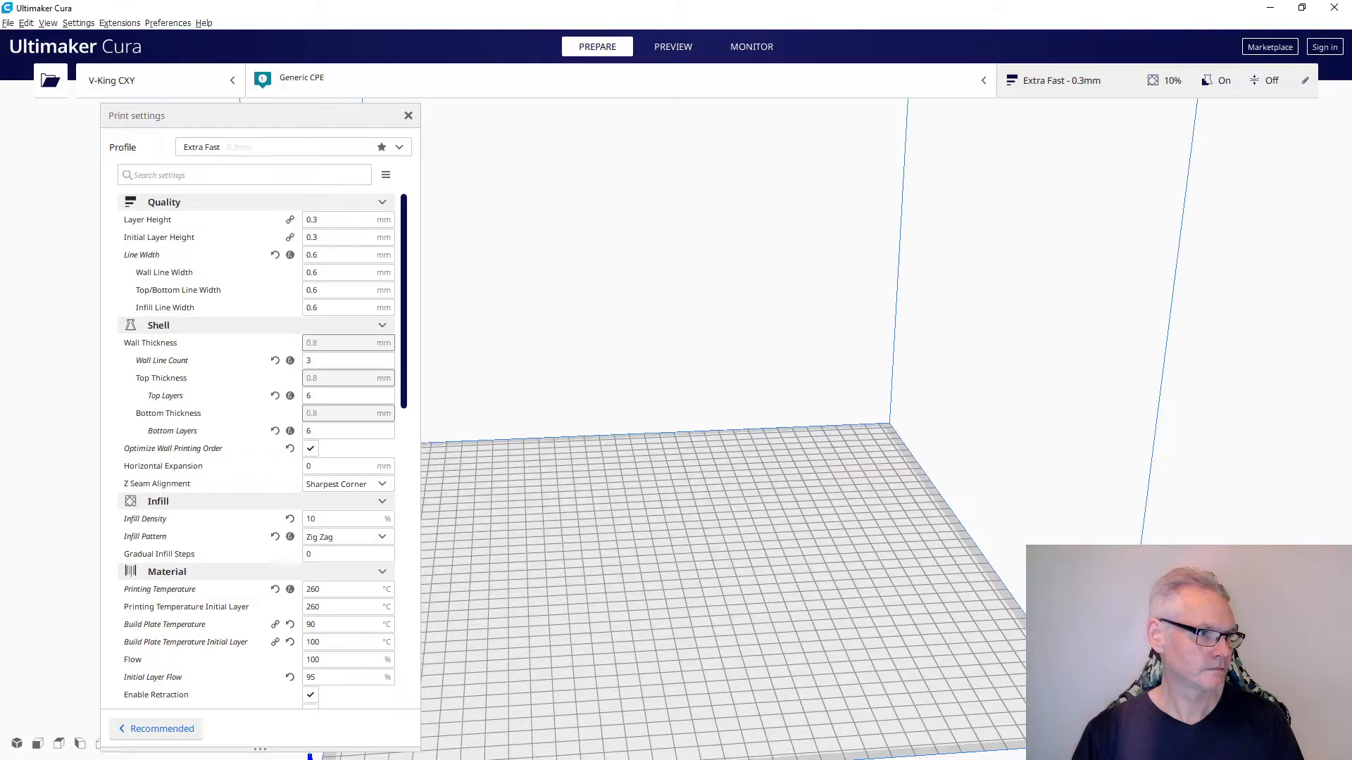
pyautogui.click(50, 82)
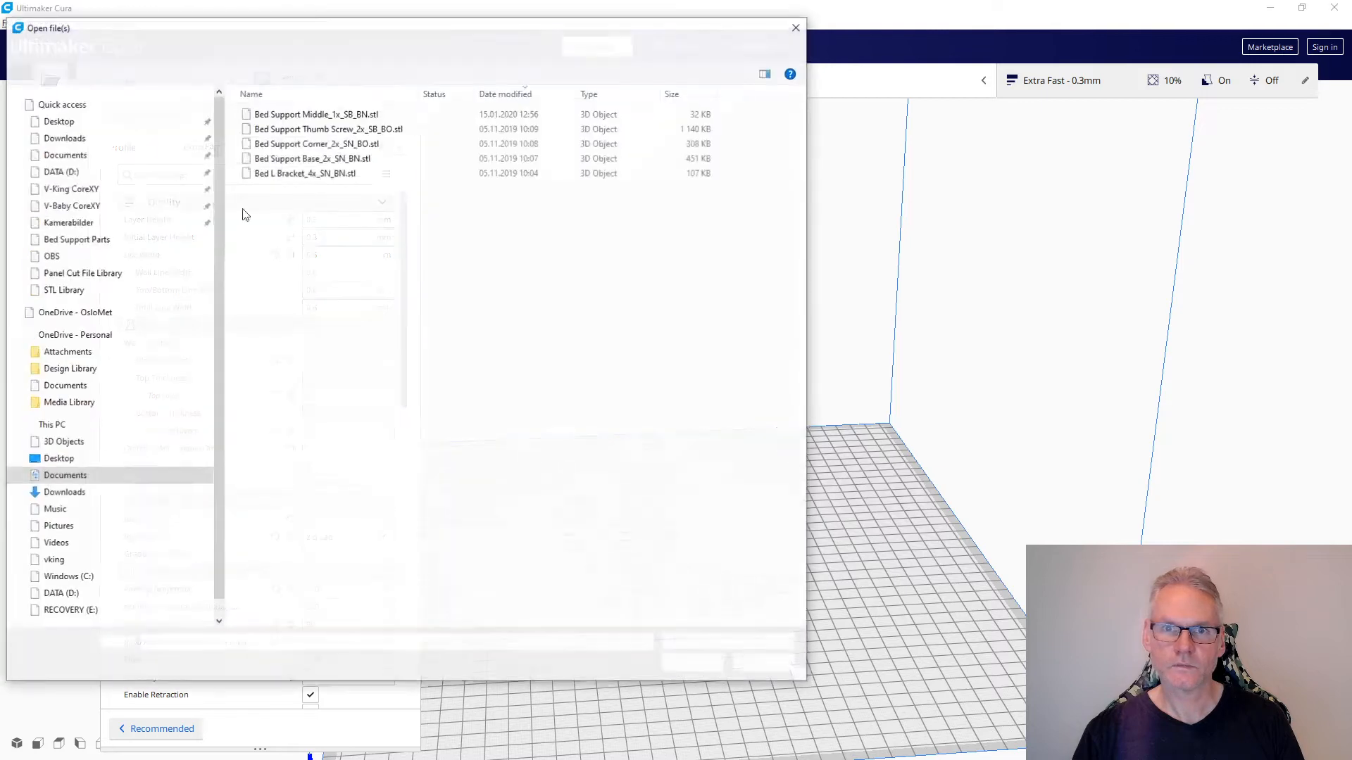
pyautogui.click(63, 291)
pyautogui.doubleClick(338, 116)
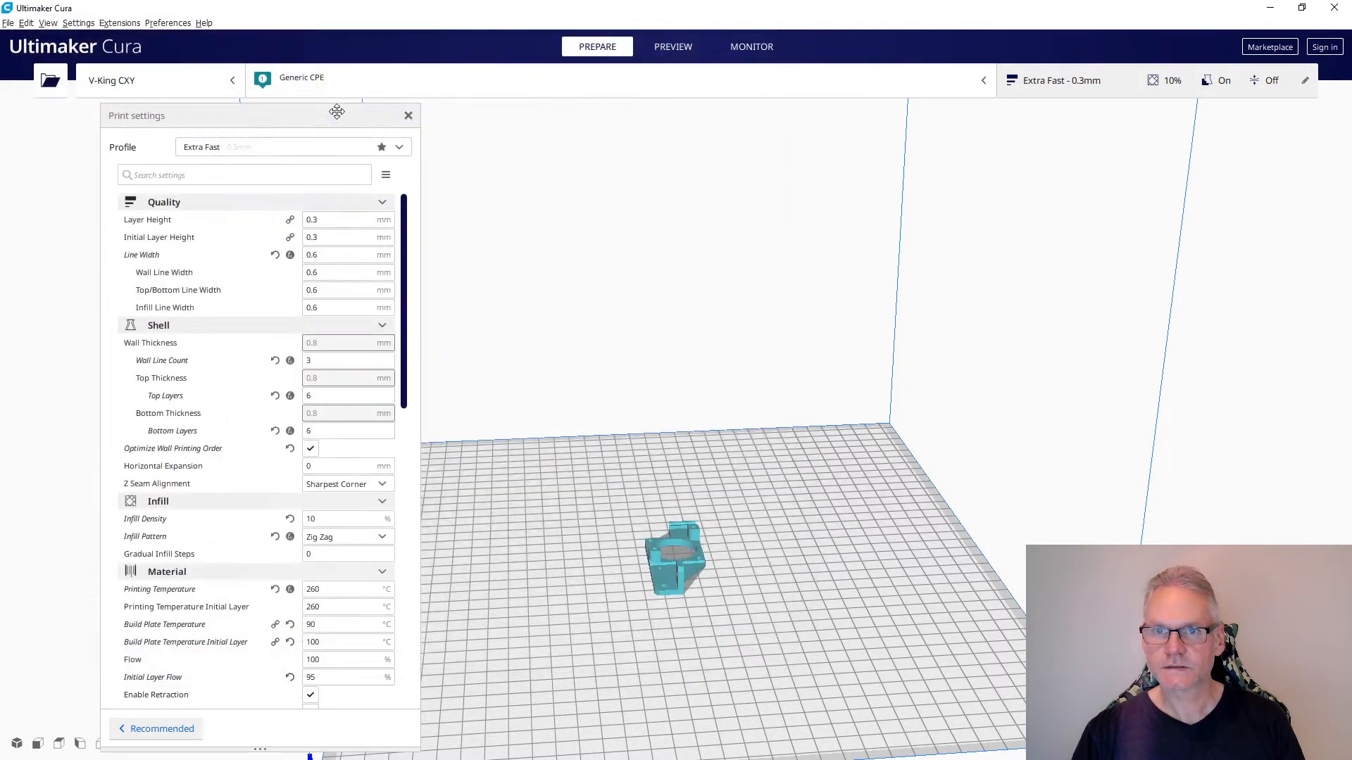
pyautogui.moveTo(708, 586); pyautogui.dragTo(793, 407, button='middle')
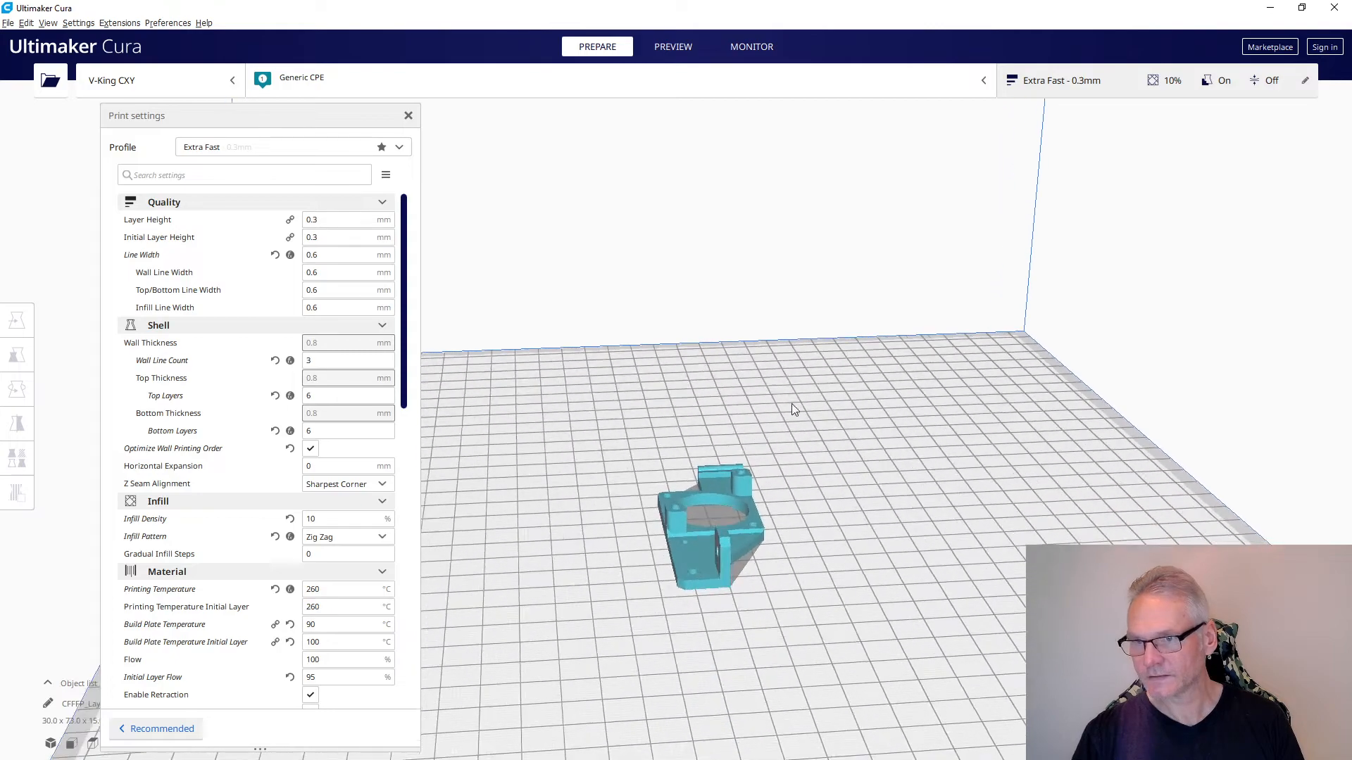
pyautogui.scroll(4, 750, 590)
pyautogui.moveTo(750, 589); pyautogui.dragTo(802, 373, button='middle')
pyautogui.moveTo(918, 421); pyautogui.dragTo(869, 354, button='right')
pyautogui.moveTo(1078, 304); pyautogui.dragTo(955, 367, button='right')
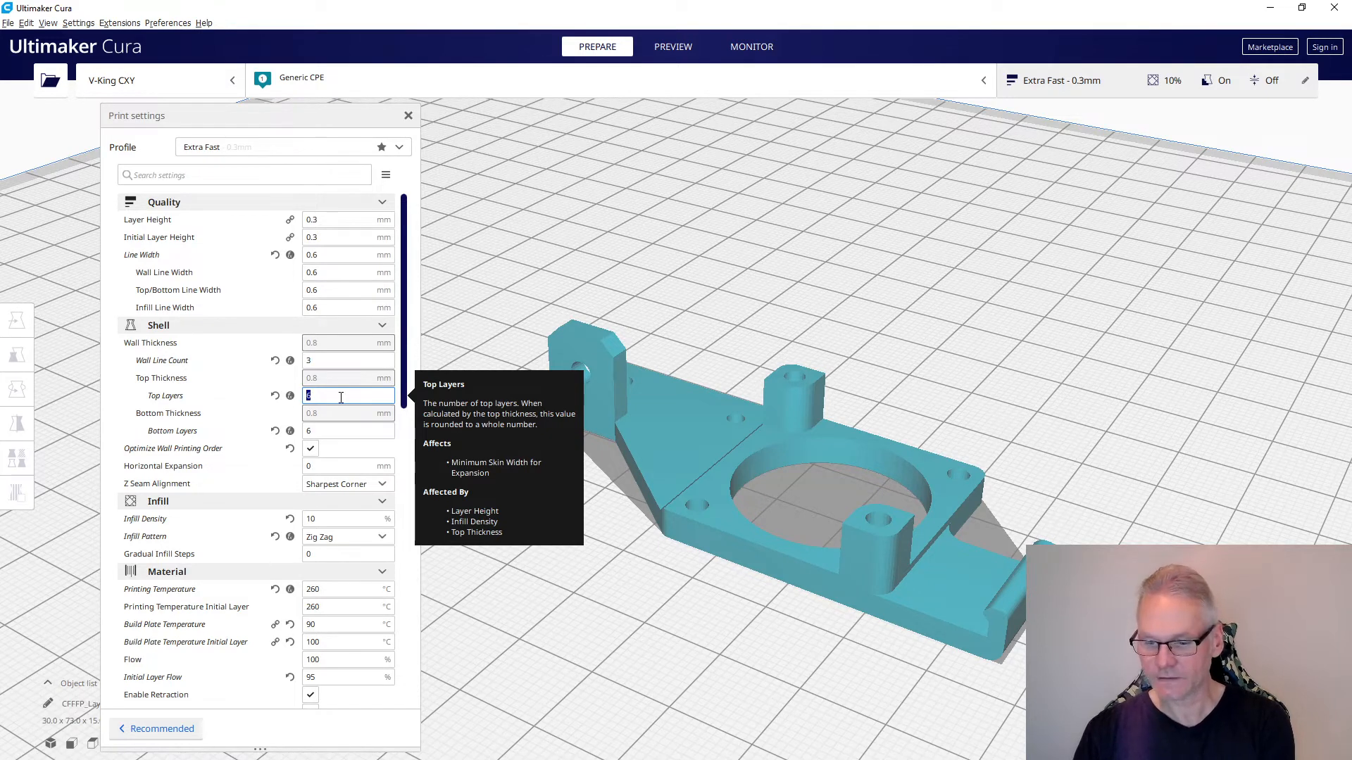
# - Set the shell to 4 top layers, 3 bottom layers and a wall line count of 2
pyautogui.write('4')
pyautogui.click(345, 436)
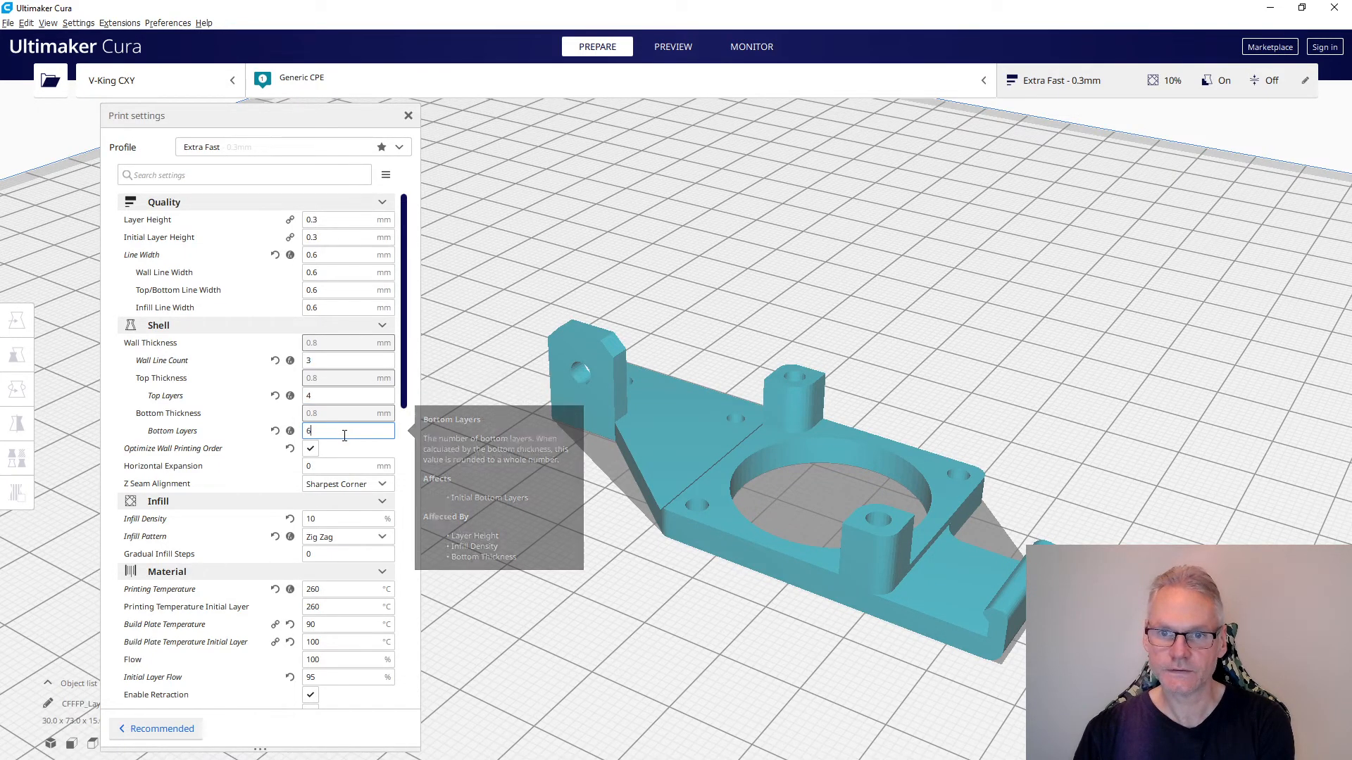
pyautogui.write('3')
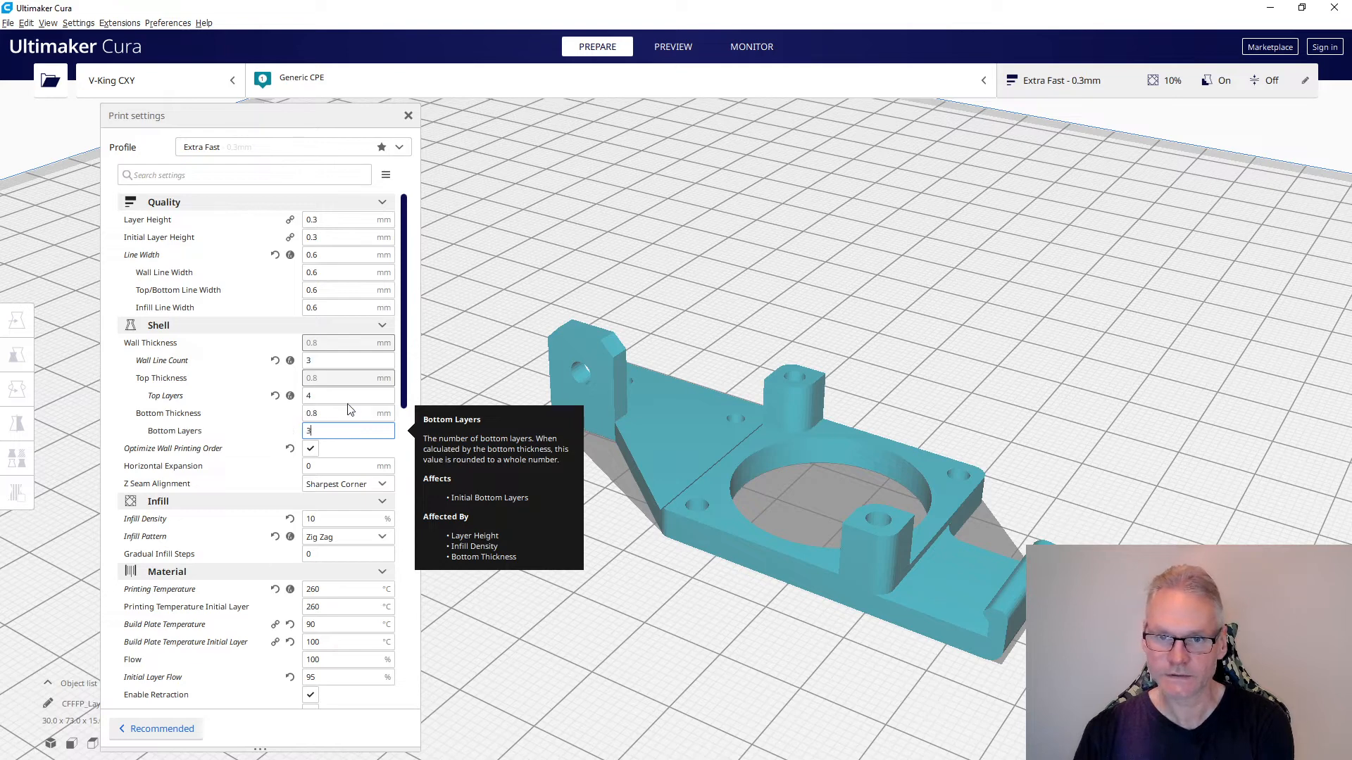
pyautogui.click(333, 360)
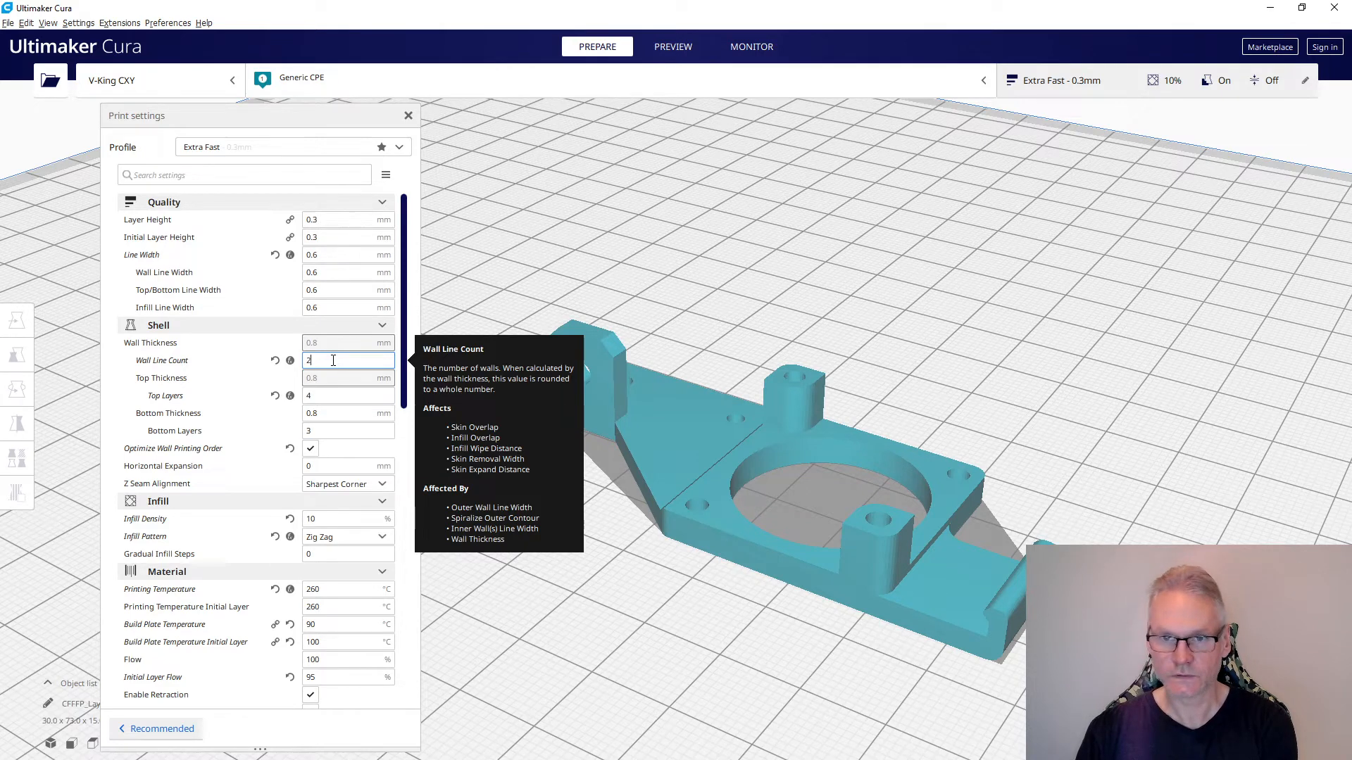
# - Change the infill pattern to Grid
pyautogui.scroll(-1, 360, 451)
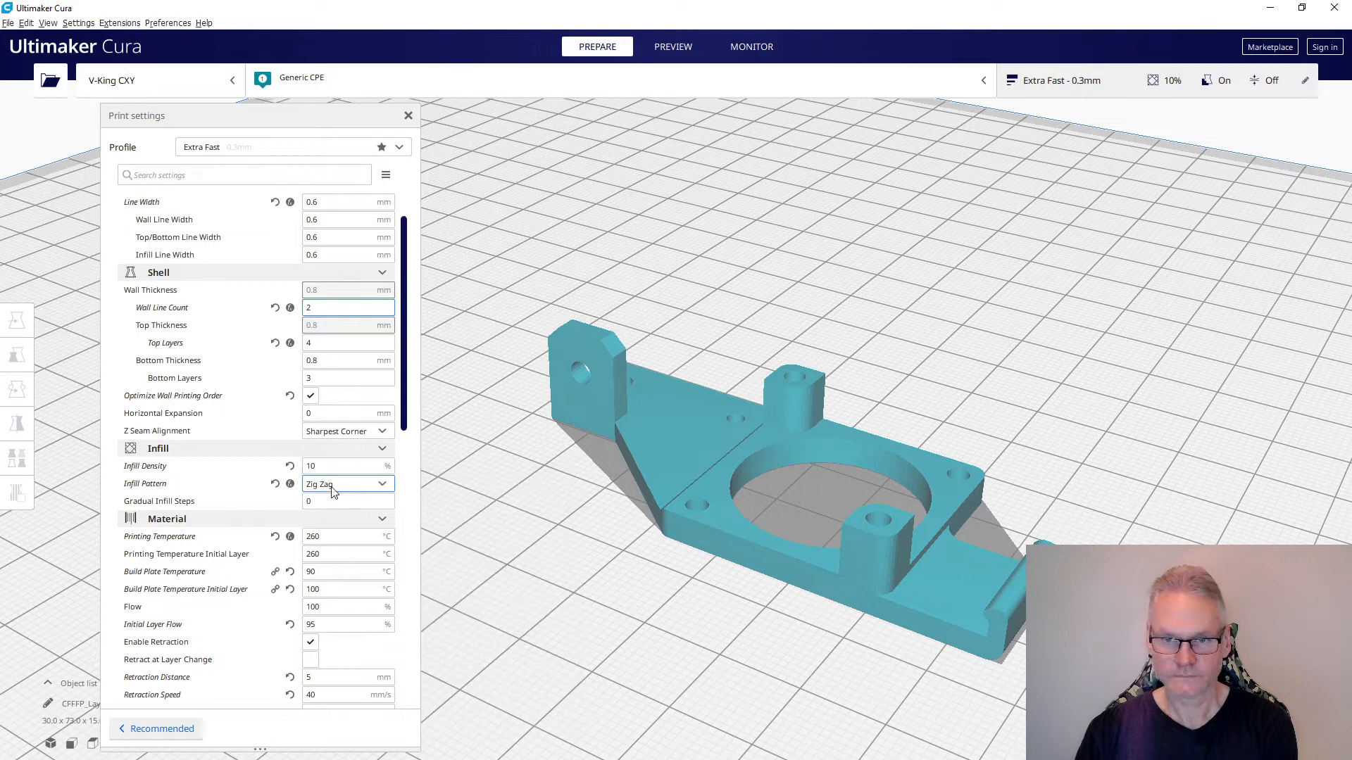
pyautogui.scroll(-3, 352, 458)
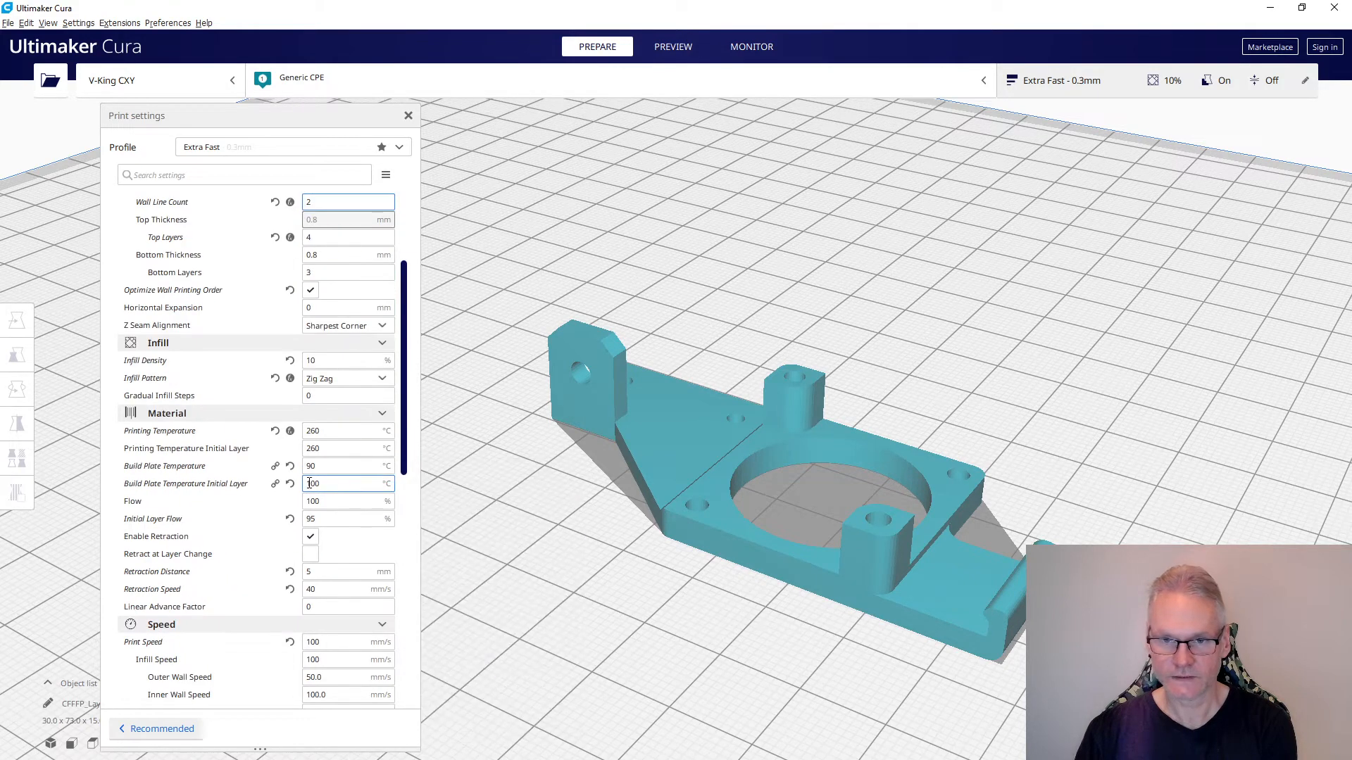
pyautogui.click(328, 377)
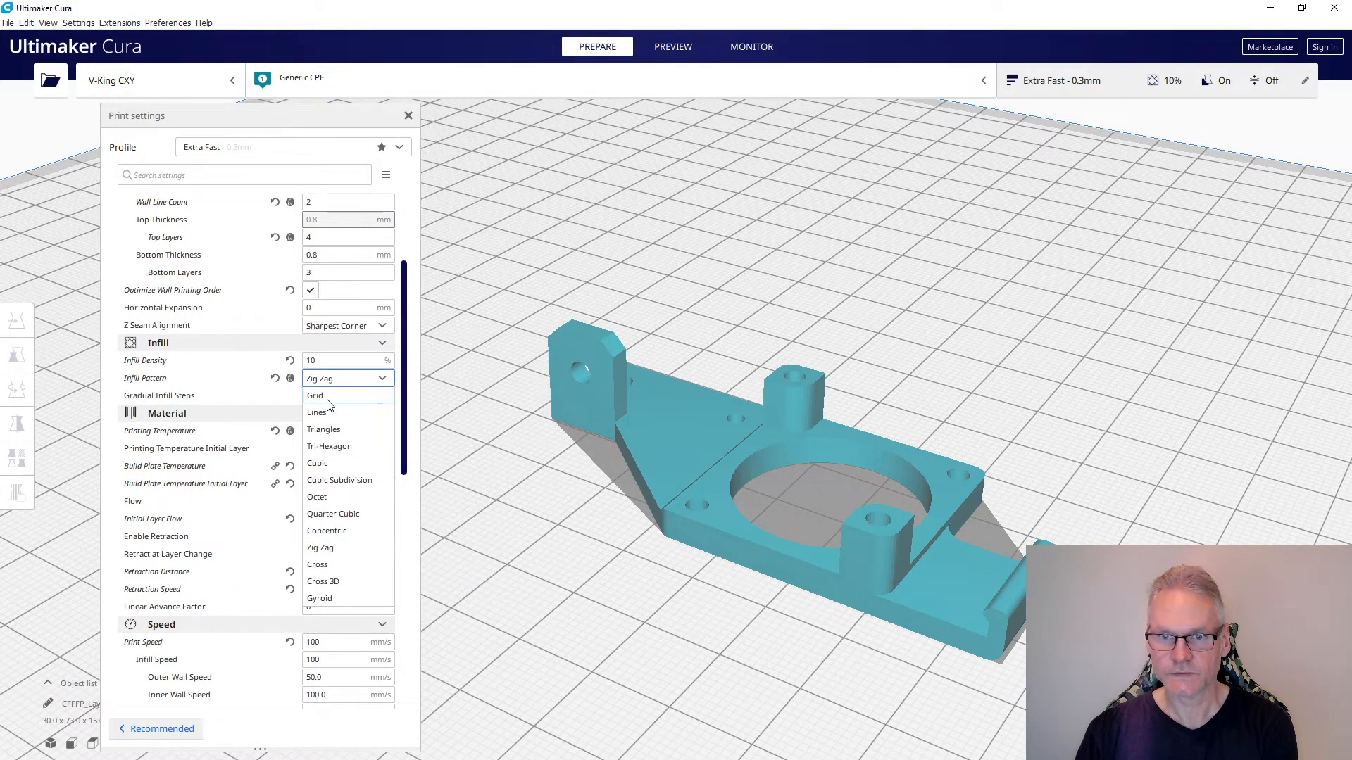
pyautogui.click(329, 396)
# - Review the remaining print settings, from material temperatures, retraction and speed to travel, cooling, support and build plate adhesion
pyautogui.scroll(-1, 345, 415)
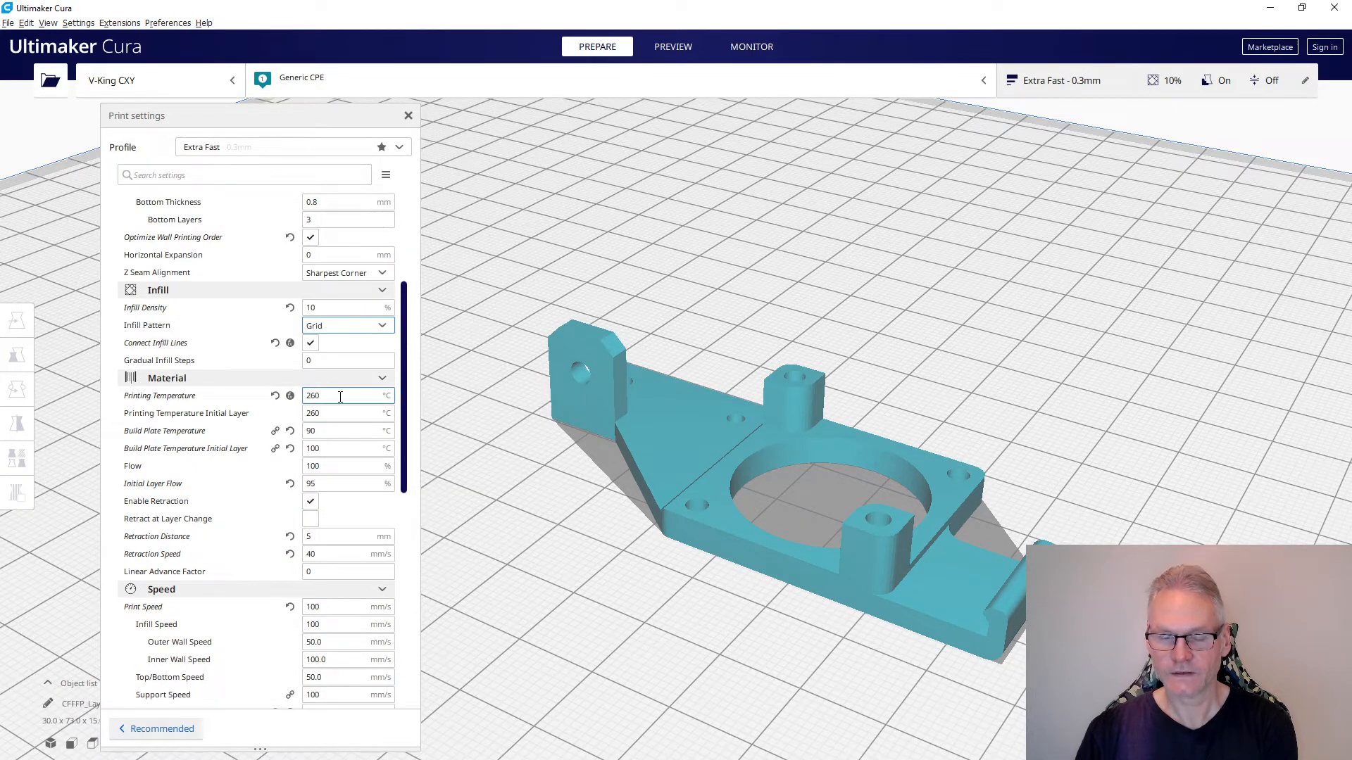
pyautogui.click(336, 395)
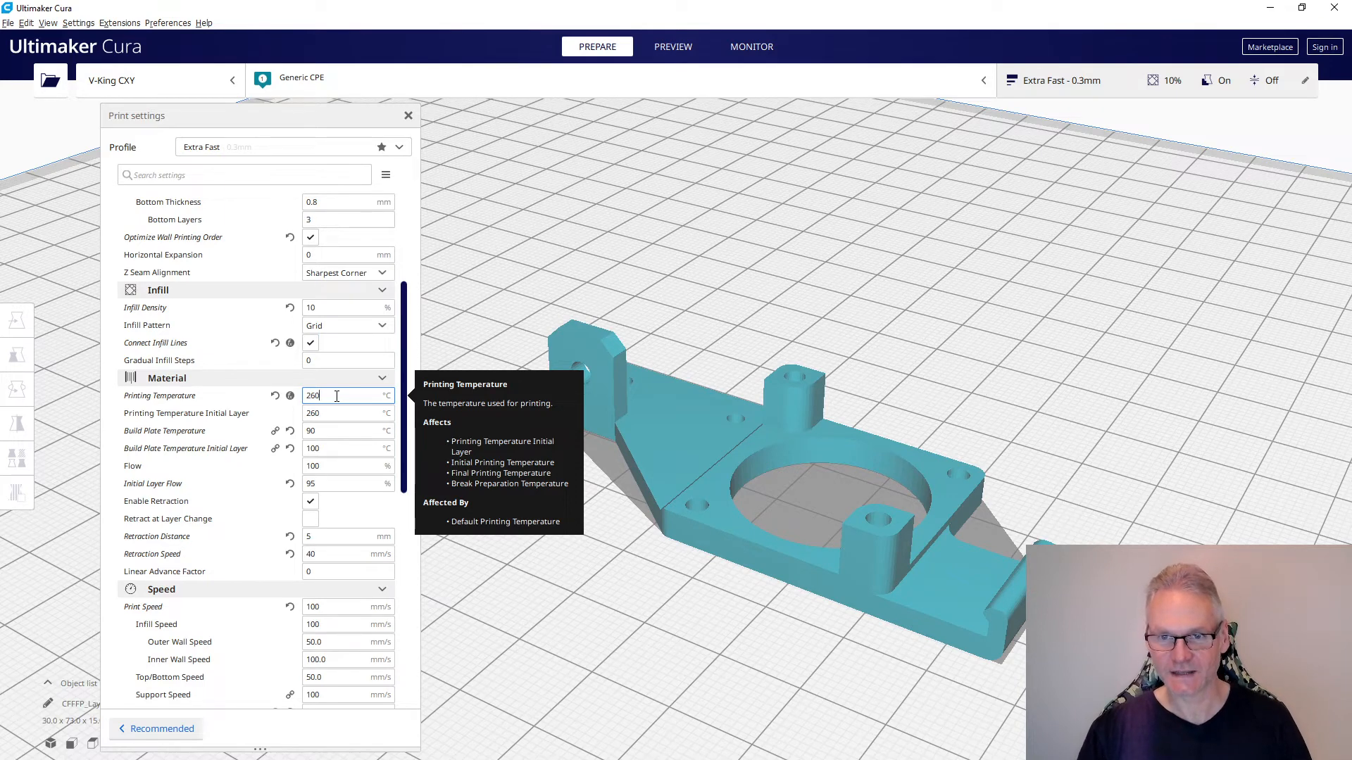
pyautogui.scroll(-2, 336, 472)
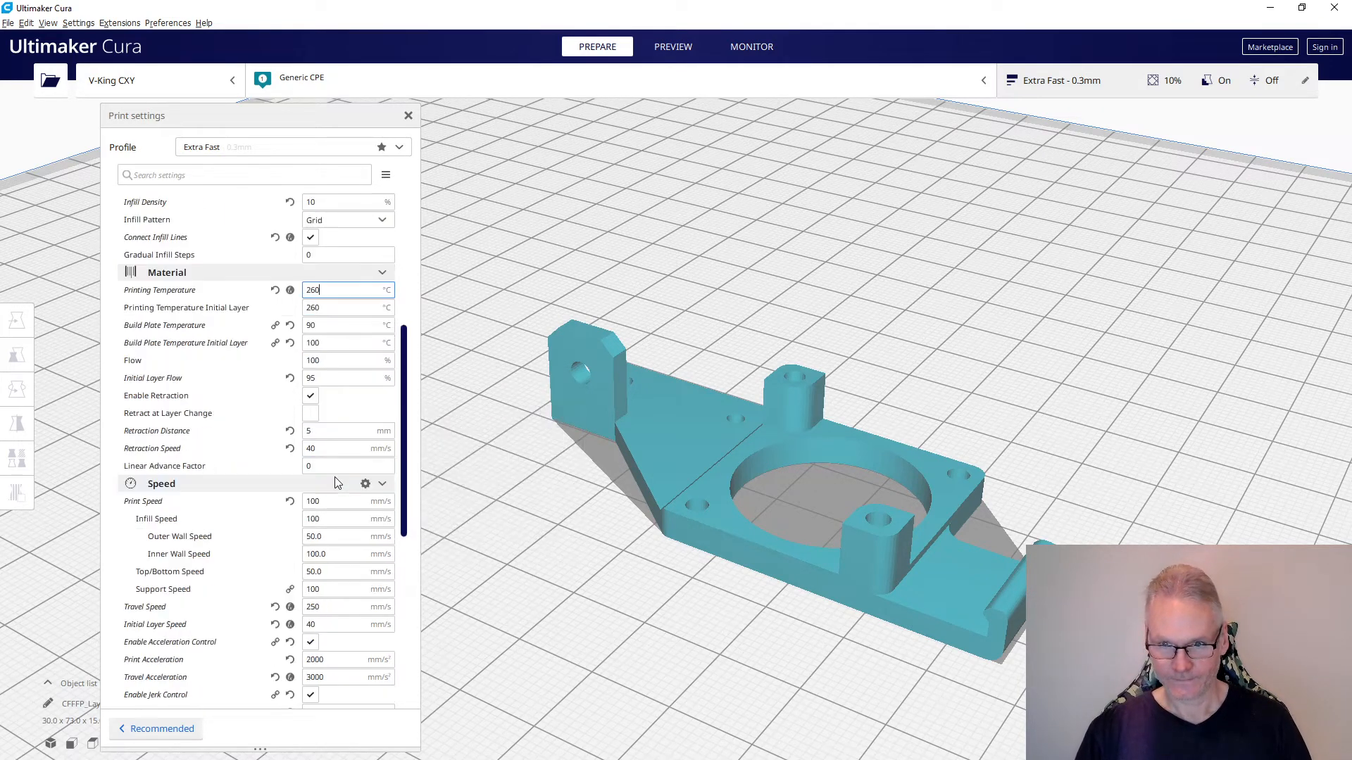
pyautogui.scroll(-1, 334, 435)
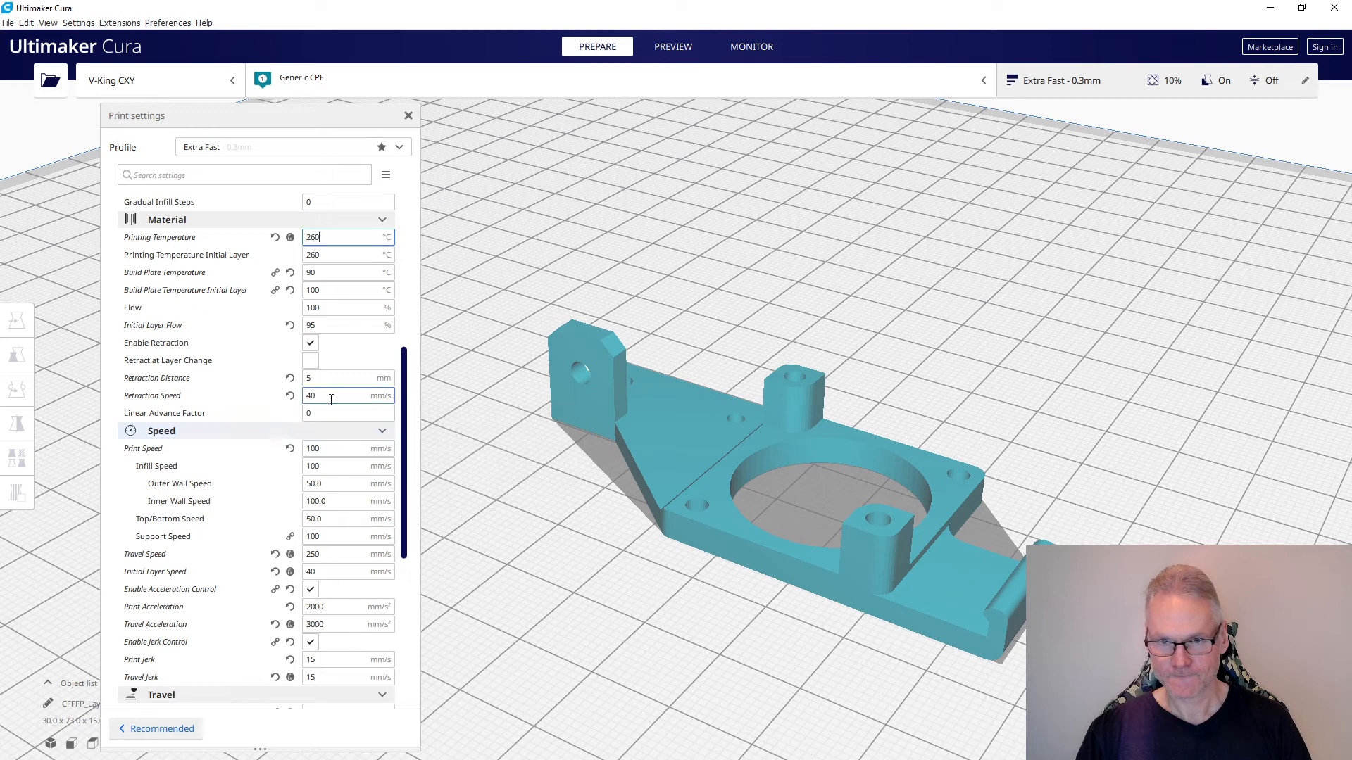
pyautogui.scroll(-1, 342, 448)
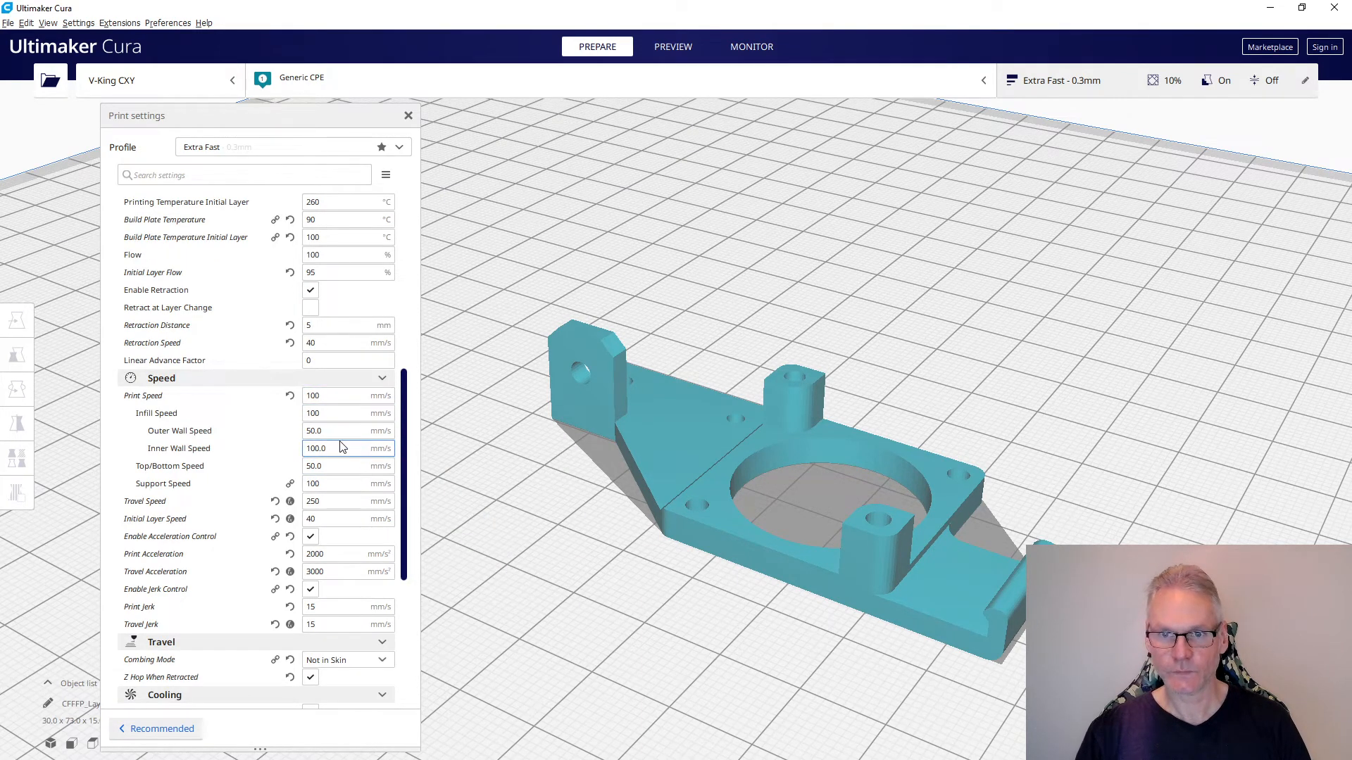
pyautogui.scroll(-3, 345, 447)
pyautogui.scroll(-1, 355, 479)
pyautogui.scroll(-2, 353, 491)
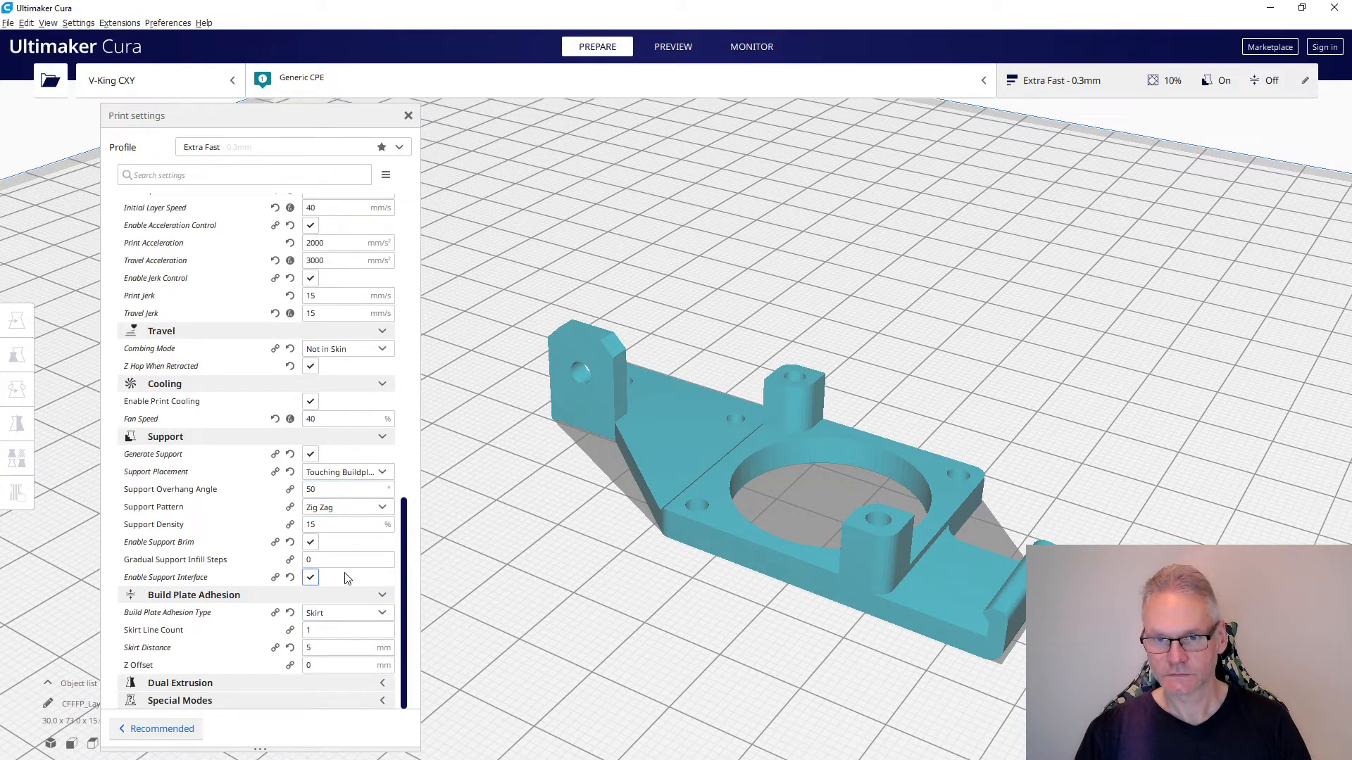
# - Turn off support generation and slice the fan bracket into a layer preview
pyautogui.click(310, 454)
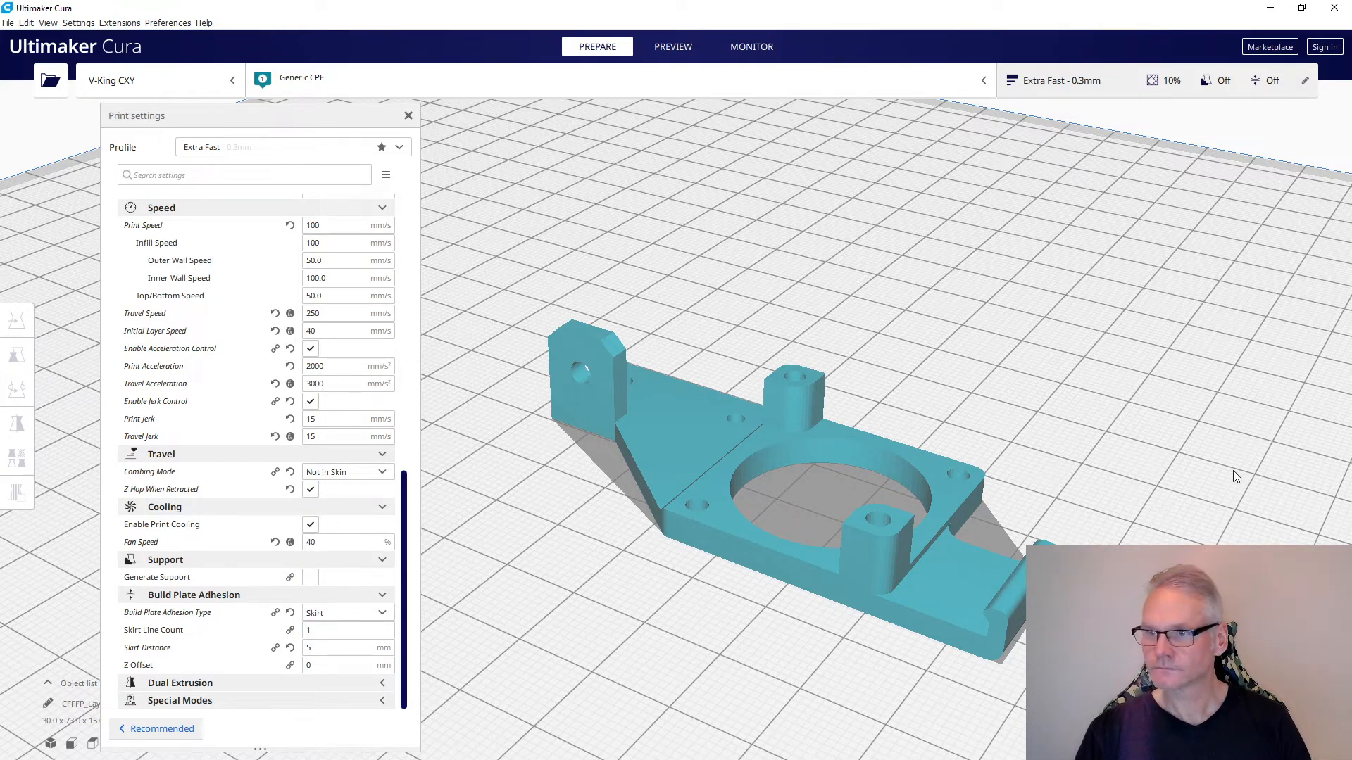
pyautogui.click(1162, 726)
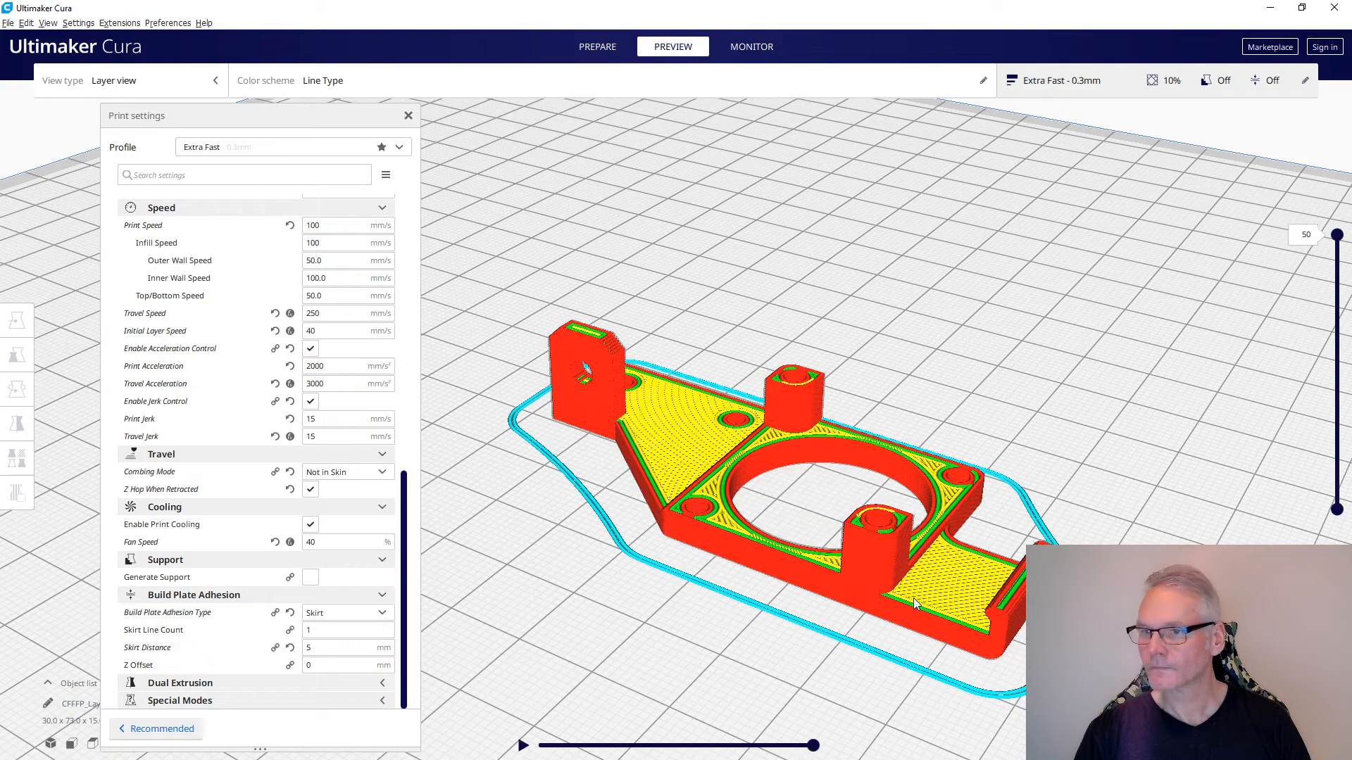
# - Inspect the sliced bracket by lowering the layer view to 27 and returning to layer 50, checking standoffs and fill from several angles
pyautogui.moveTo(1337, 235); pyautogui.dragTo(1337, 357)
pyautogui.scroll(5, 906, 438)
pyautogui.moveTo(906, 432); pyautogui.dragTo(883, 348, button='middle')
pyautogui.moveTo(882, 348); pyautogui.dragTo(911, 402, button='right')
pyautogui.moveTo(910, 401); pyautogui.dragTo(972, 398, button='middle')
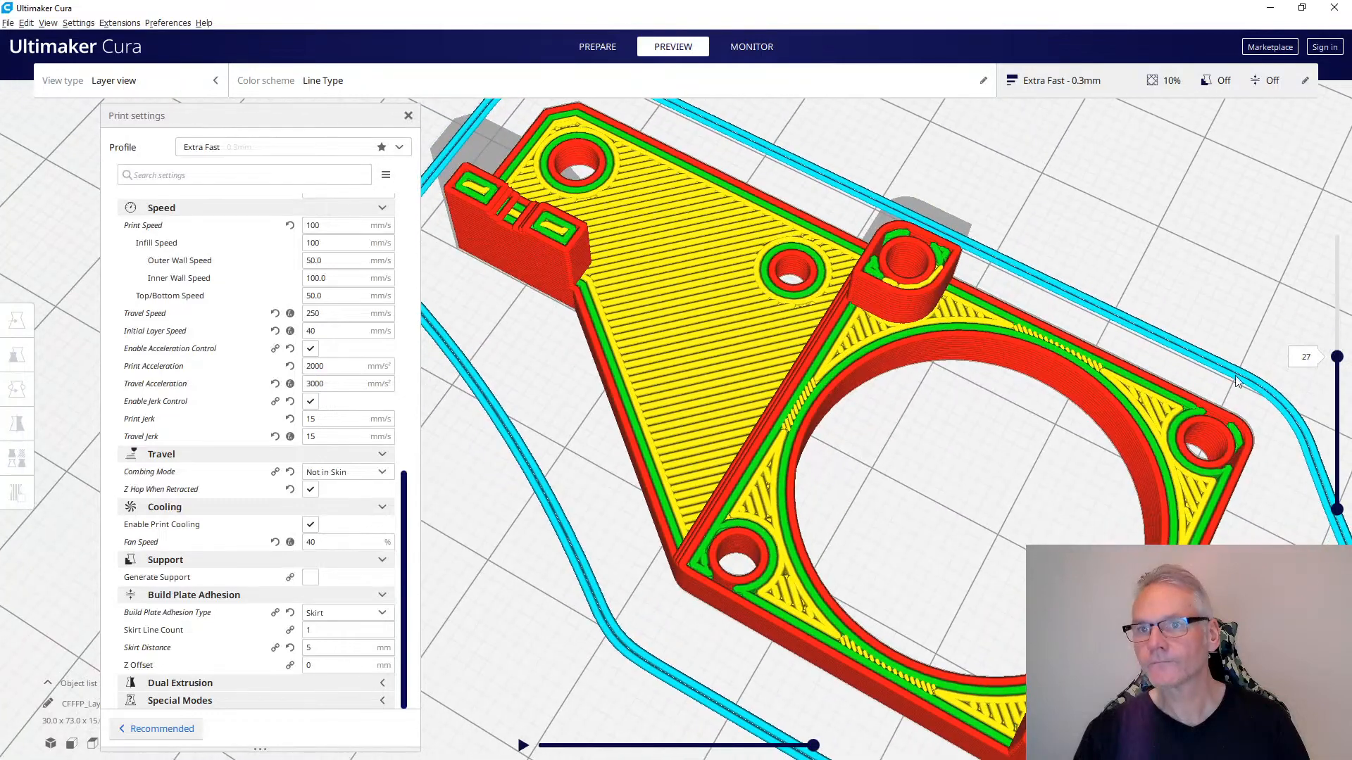
pyautogui.moveTo(1341, 358); pyautogui.dragTo(1348, 145)
pyautogui.scroll(-3, 1196, 192)
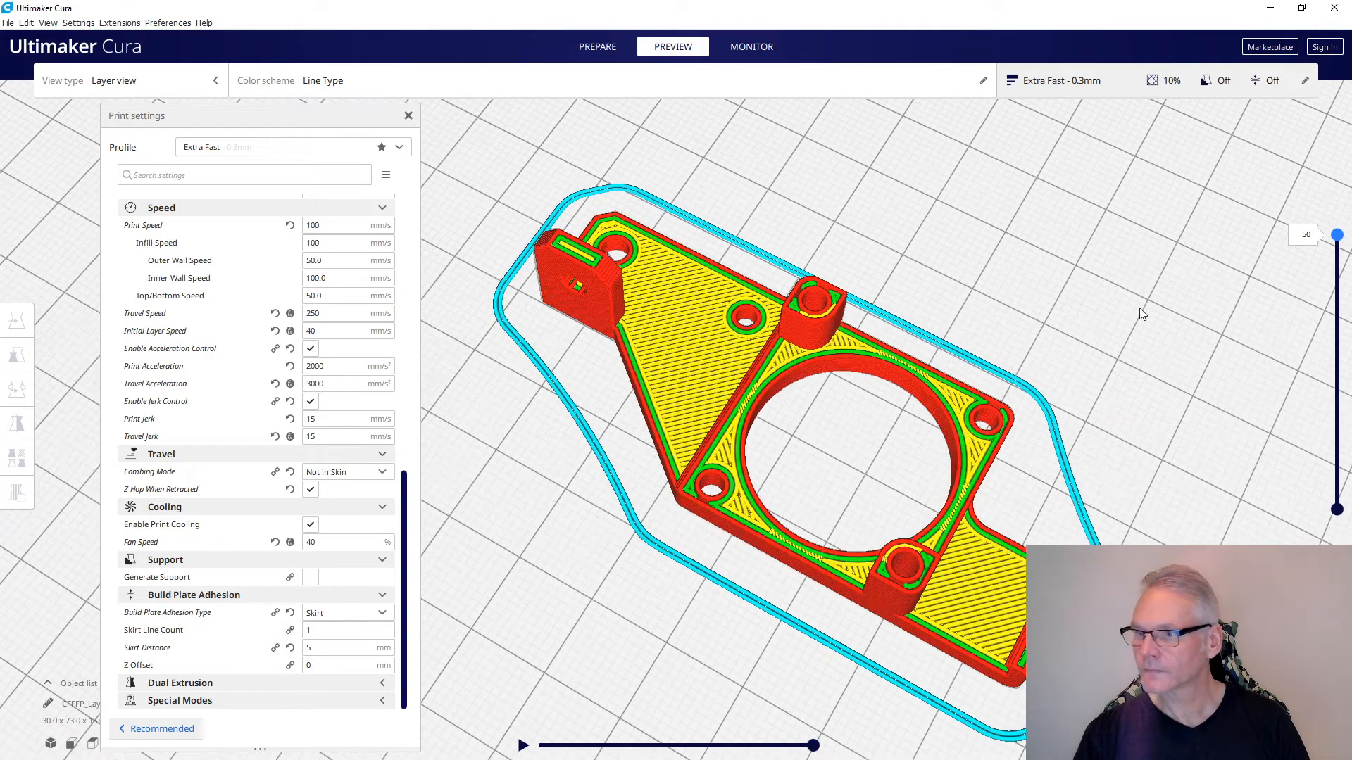
pyautogui.moveTo(1169, 360); pyautogui.dragTo(1057, 218, button='right')
pyautogui.moveTo(1057, 218); pyautogui.dragTo(1059, 345, button='middle')
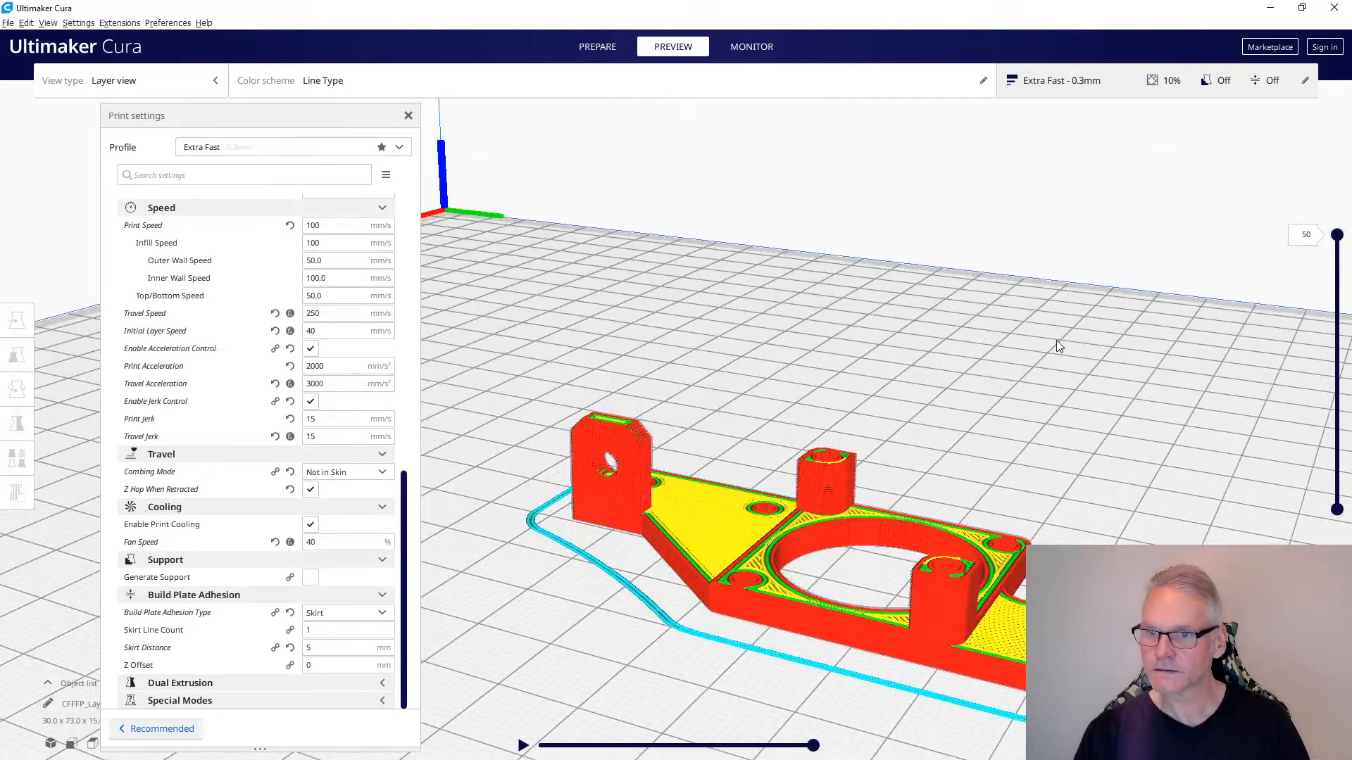
pyautogui.scroll(-2, 904, 331)
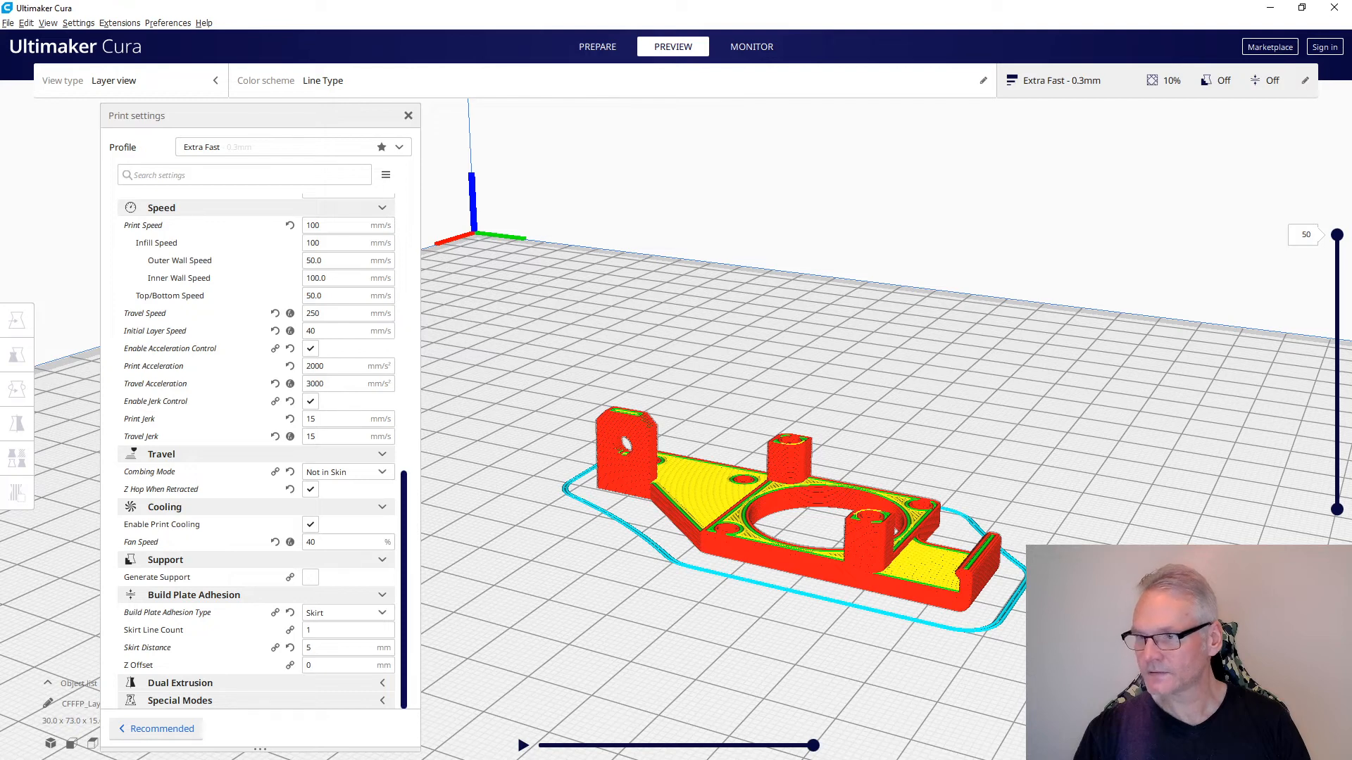
# - Start printing CFFFP_Layer Fan Buddy_A_1x_SN_BN.gcode on the V-King CXY and open the printer's web interface
pyautogui.click(1197, 729)
pyautogui.click(783, 410)
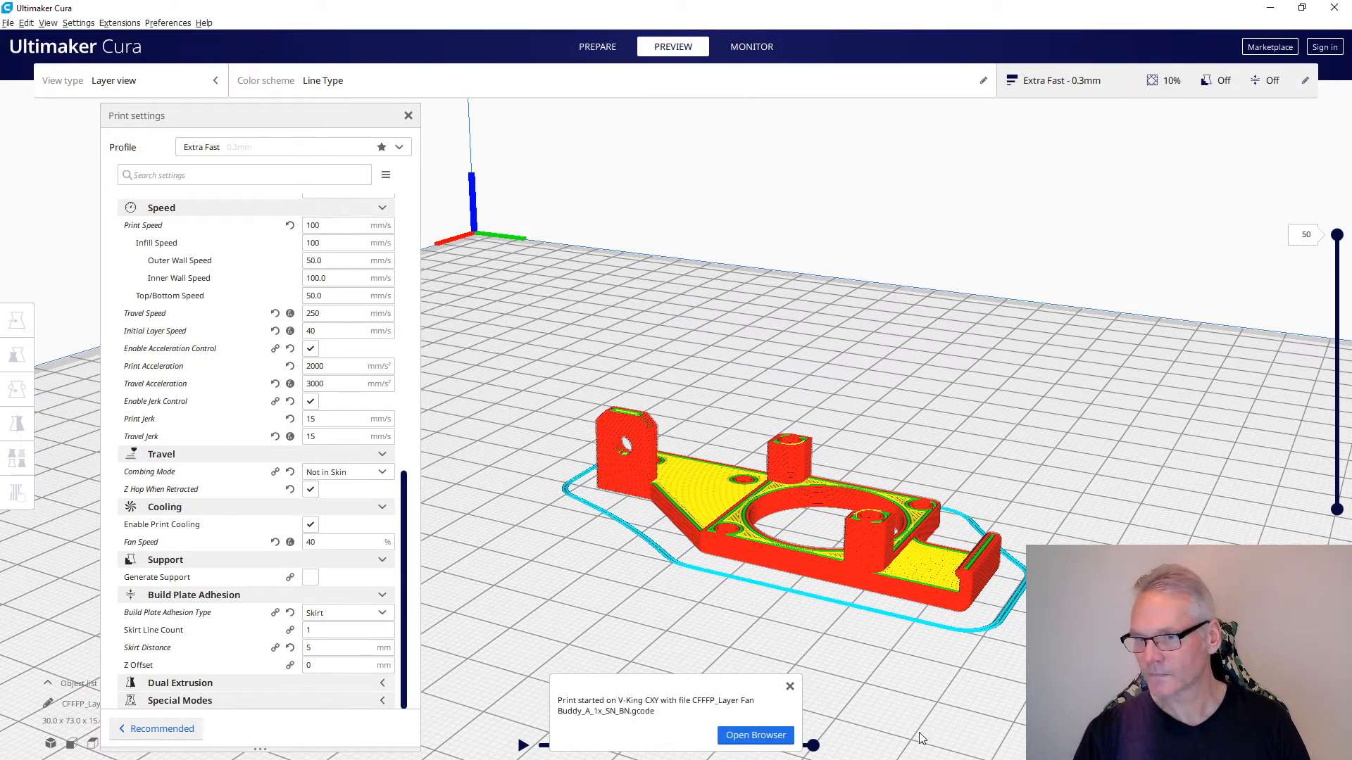
pyautogui.click(757, 741)
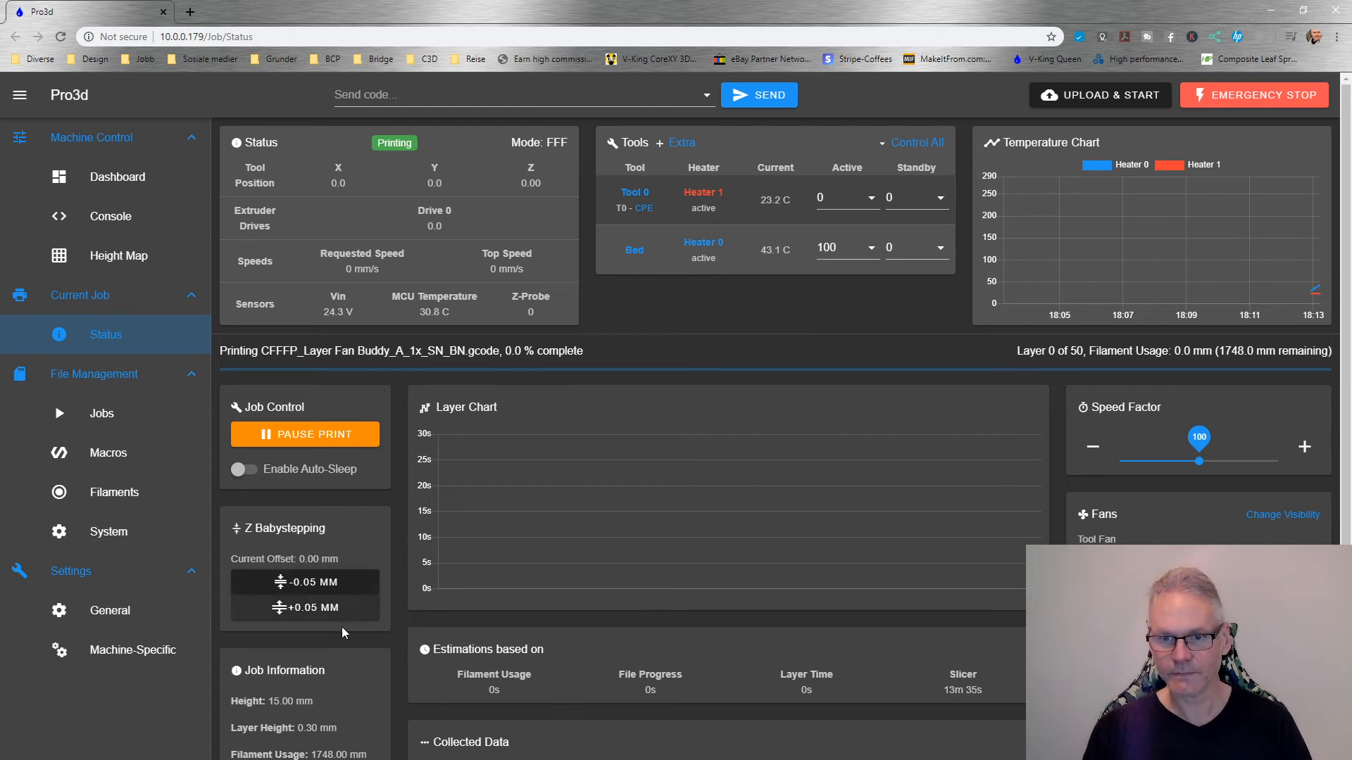
# - Raise the Z babystepping offset to 0.20 mm in 0.05 mm increments for the running print
pyautogui.click(327, 610)
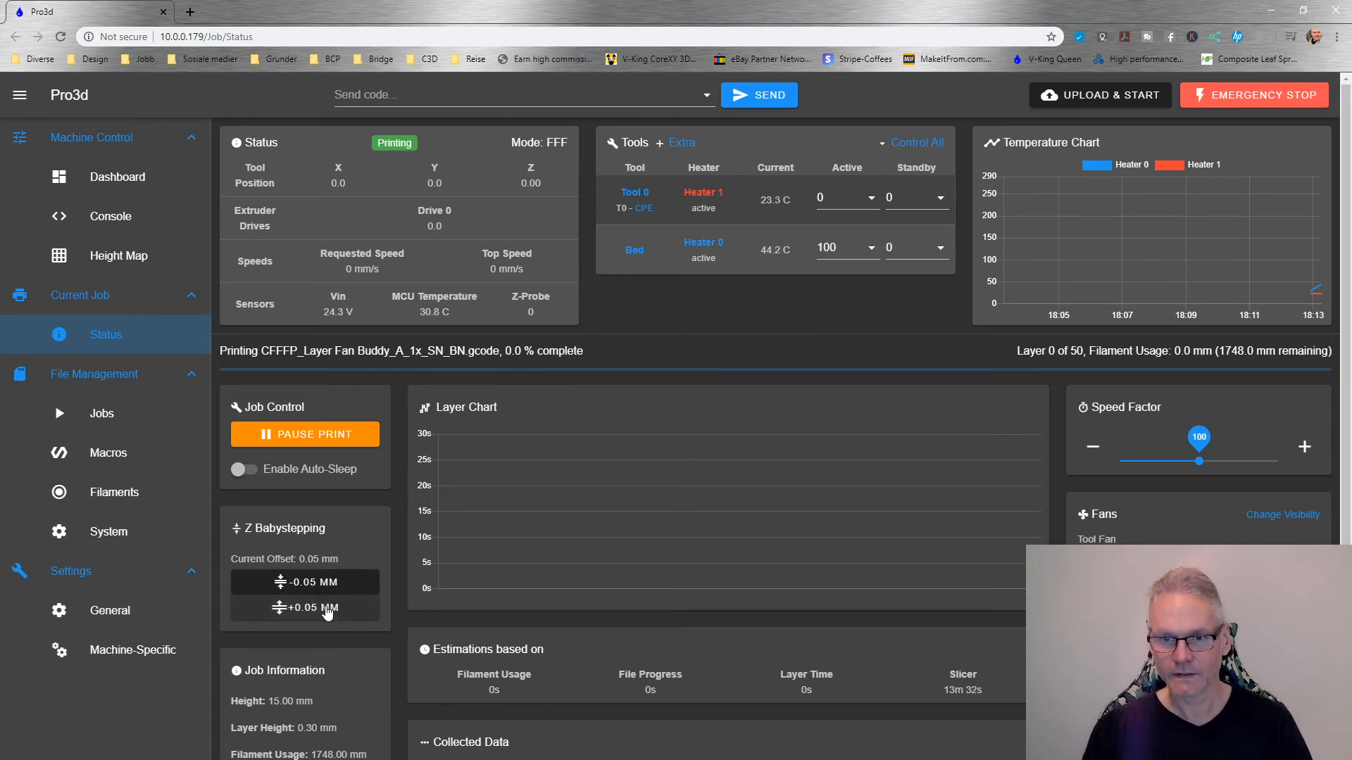
pyautogui.click(327, 609)
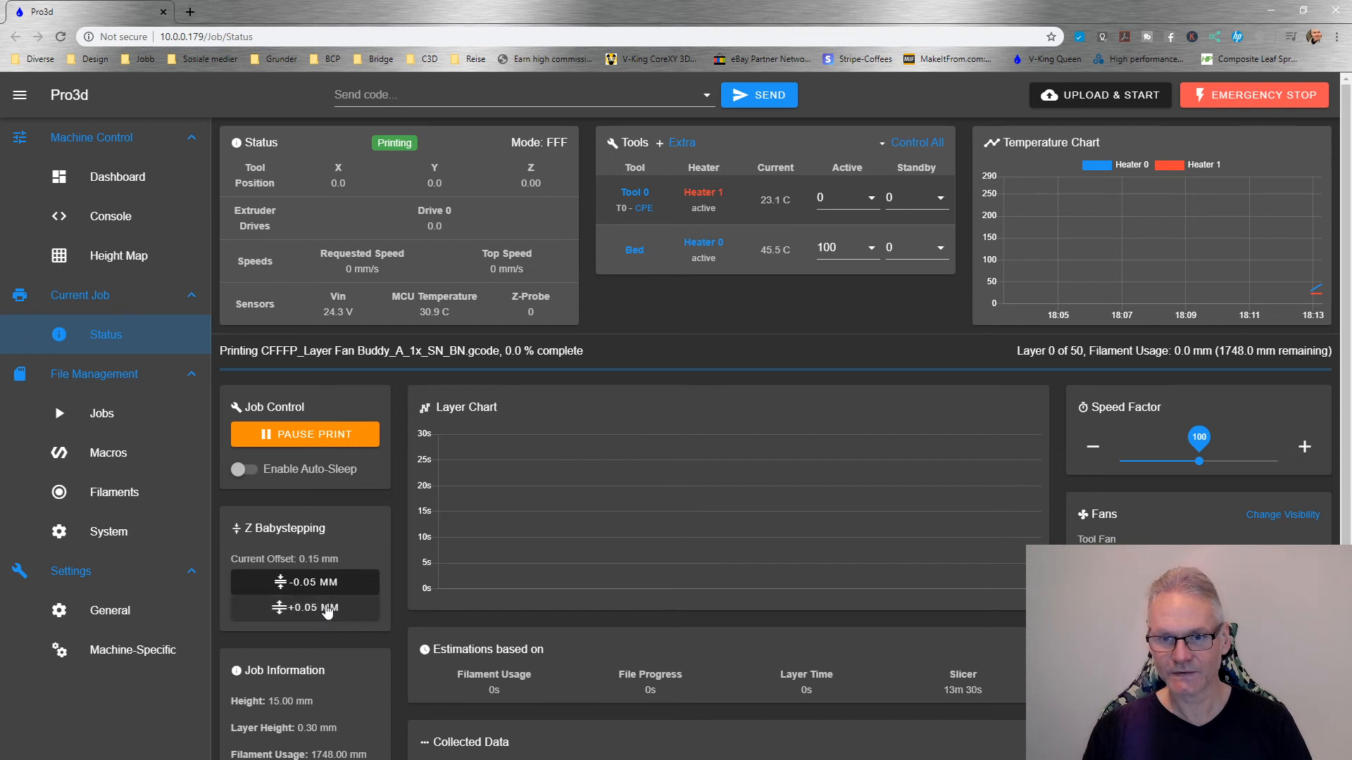
pyautogui.click(327, 609)
pyautogui.click(328, 610)
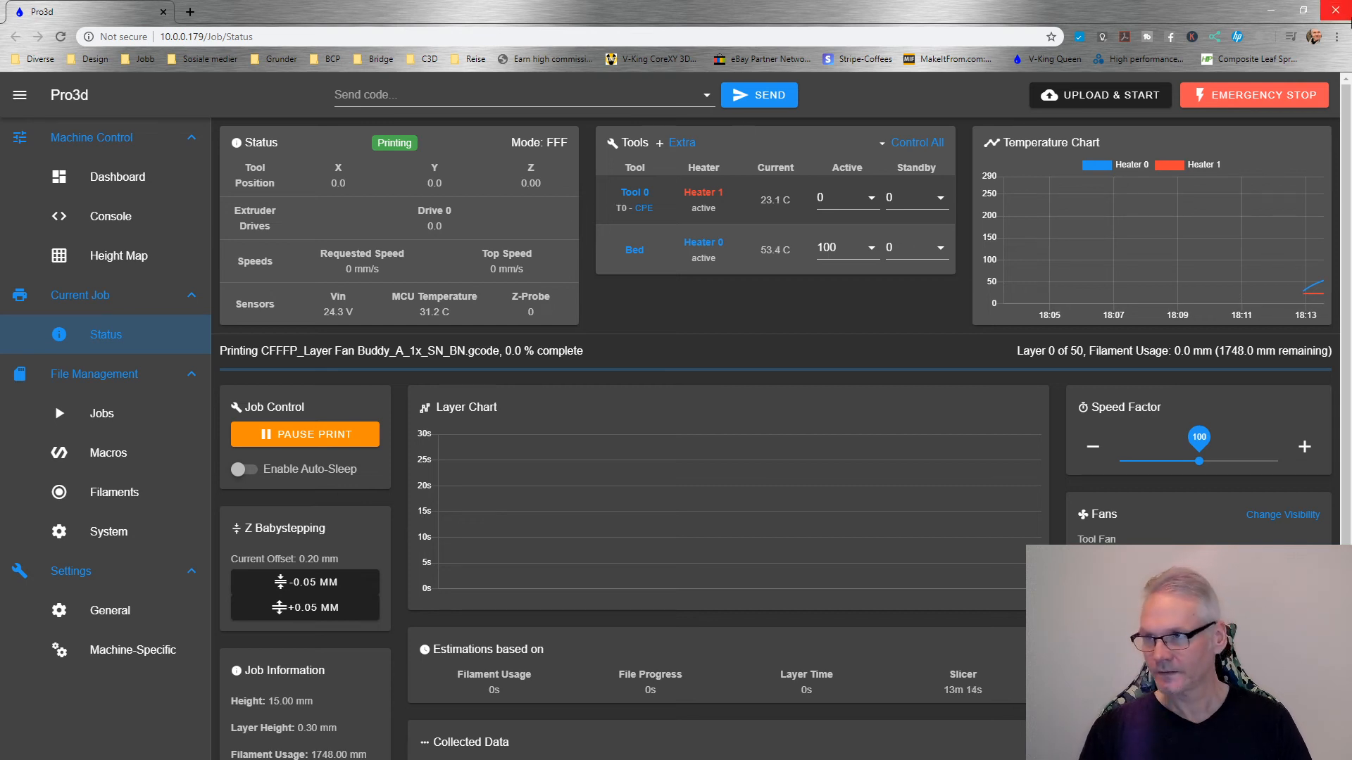
# - Switch back to Fusion 360, collapse the X Carrier v5 component tree and restore the home view of the assembly
pyautogui.click(1271, 11)
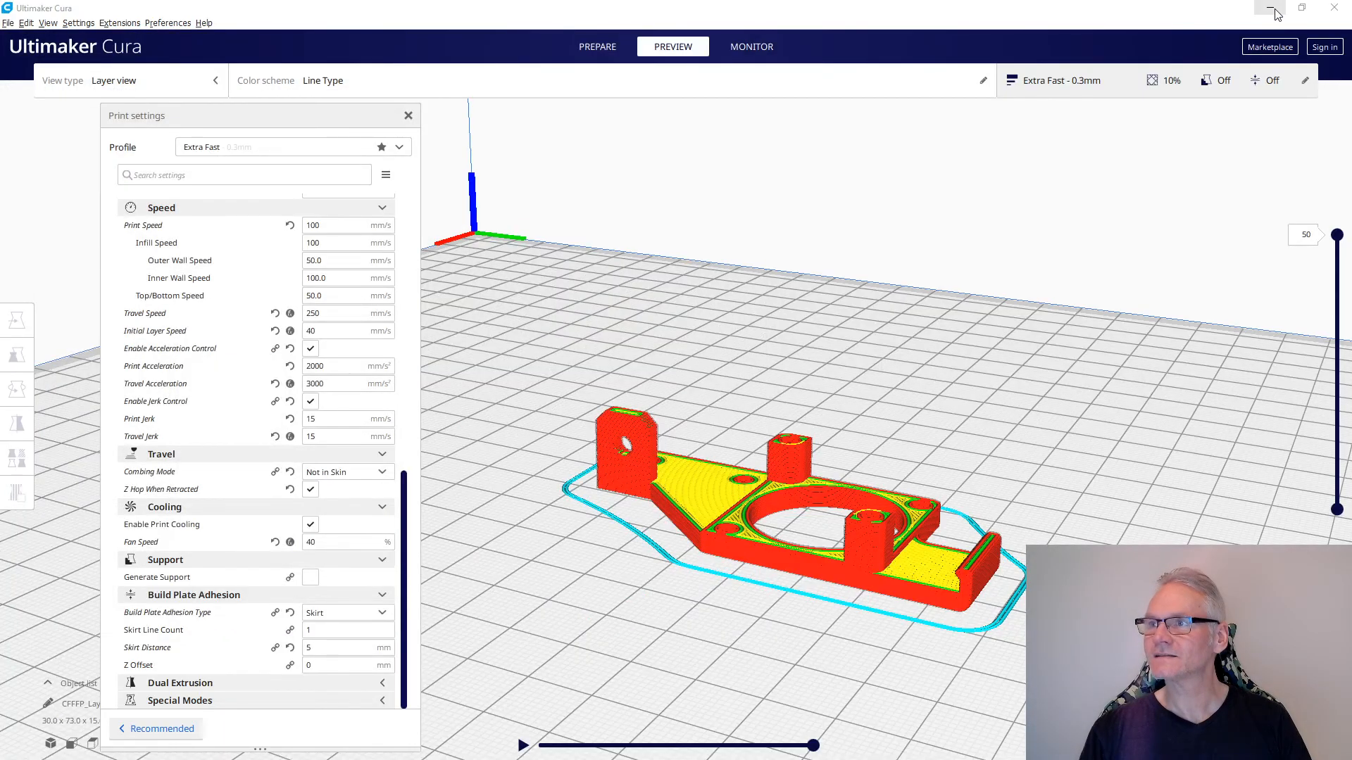
pyautogui.click(1270, 9)
pyautogui.click(1021, 337)
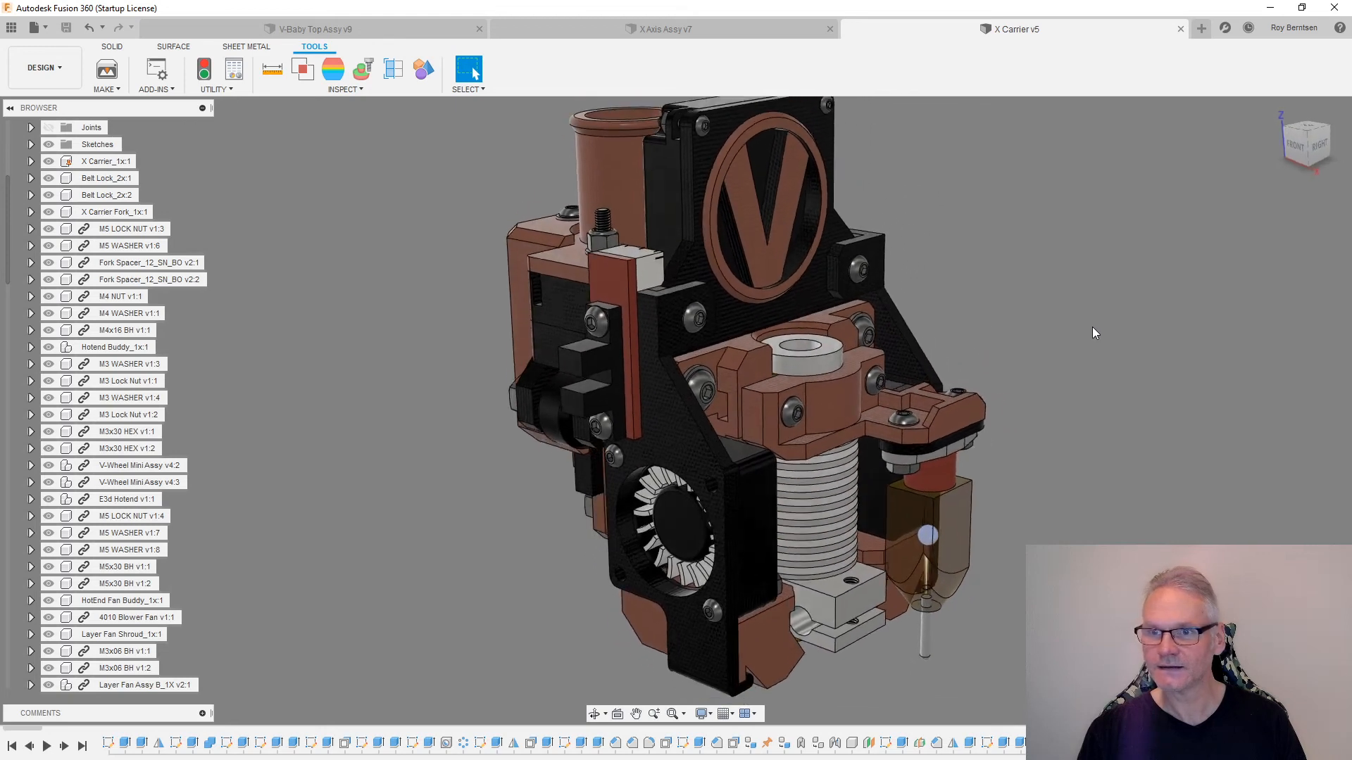
pyautogui.scroll(2, 91, 192)
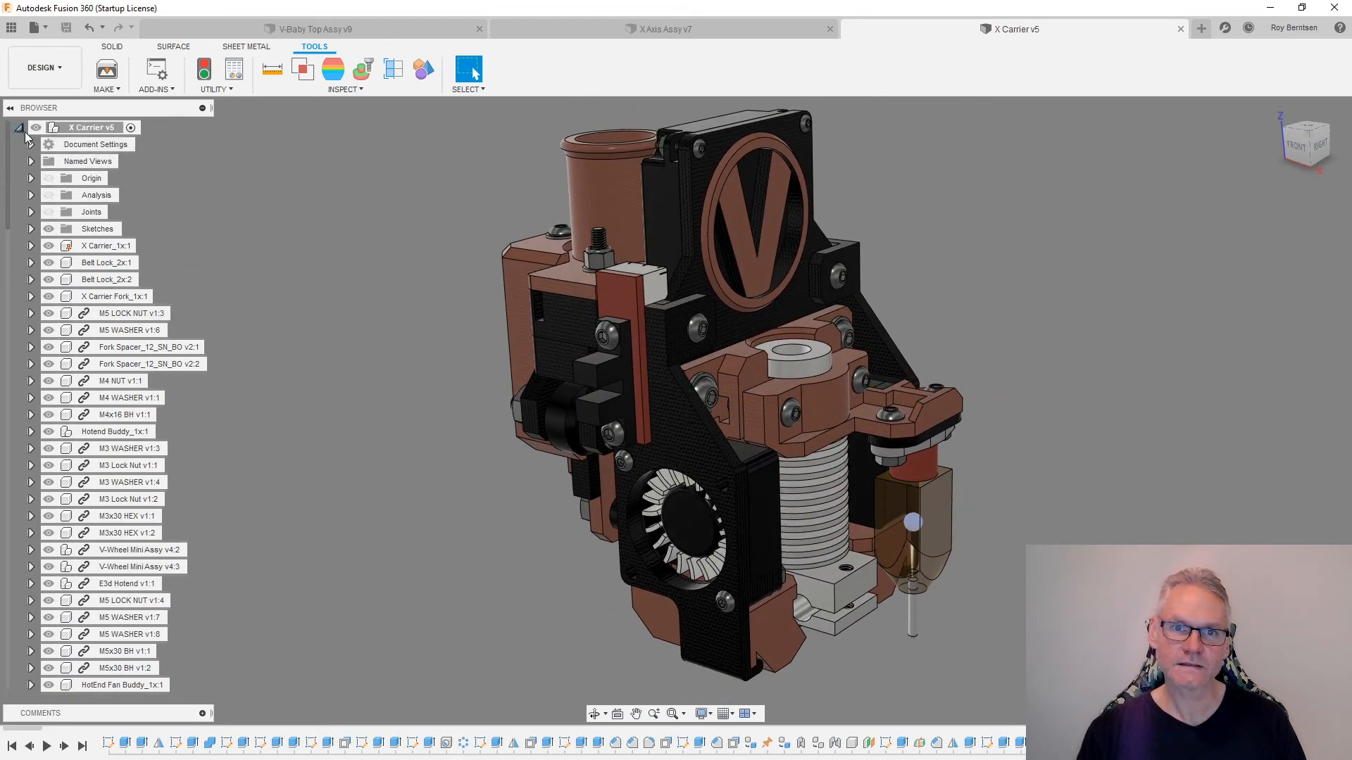
pyautogui.click(18, 127)
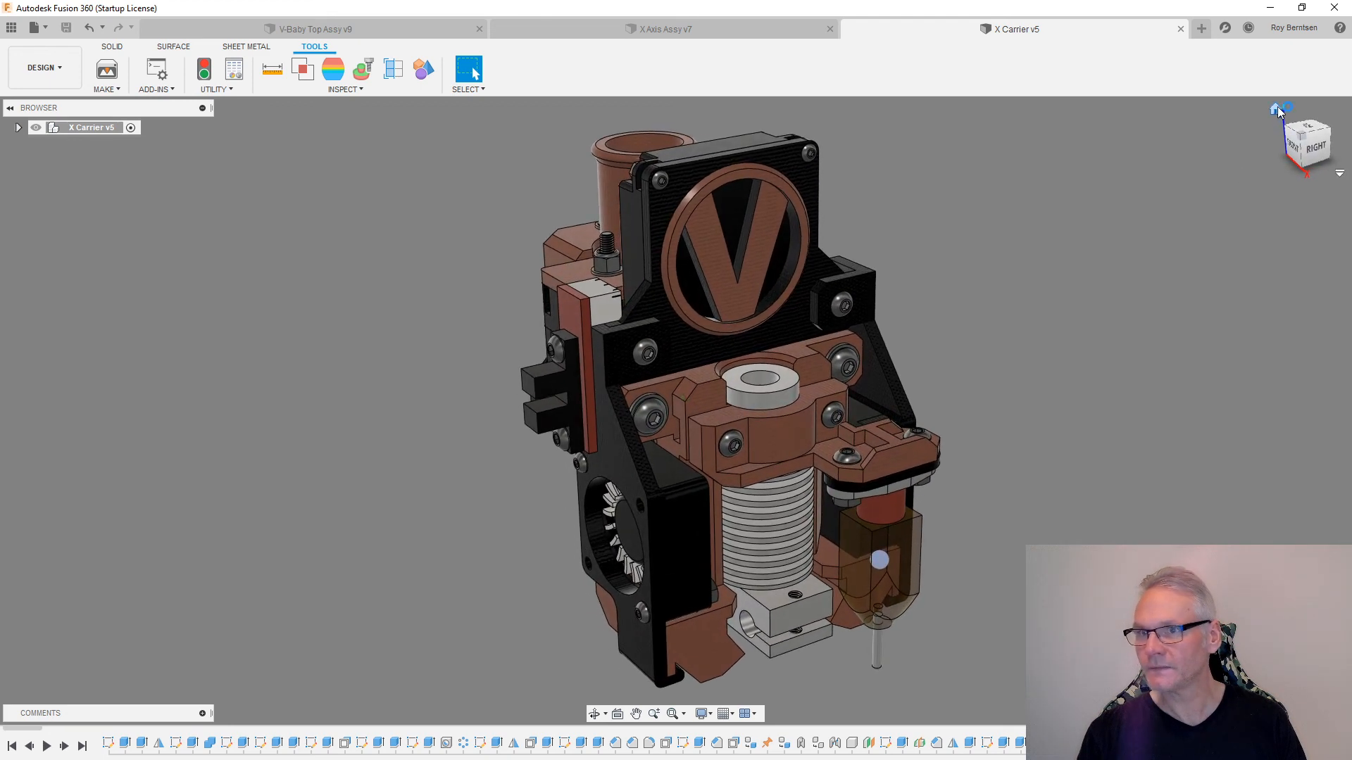
pyautogui.click(1276, 109)
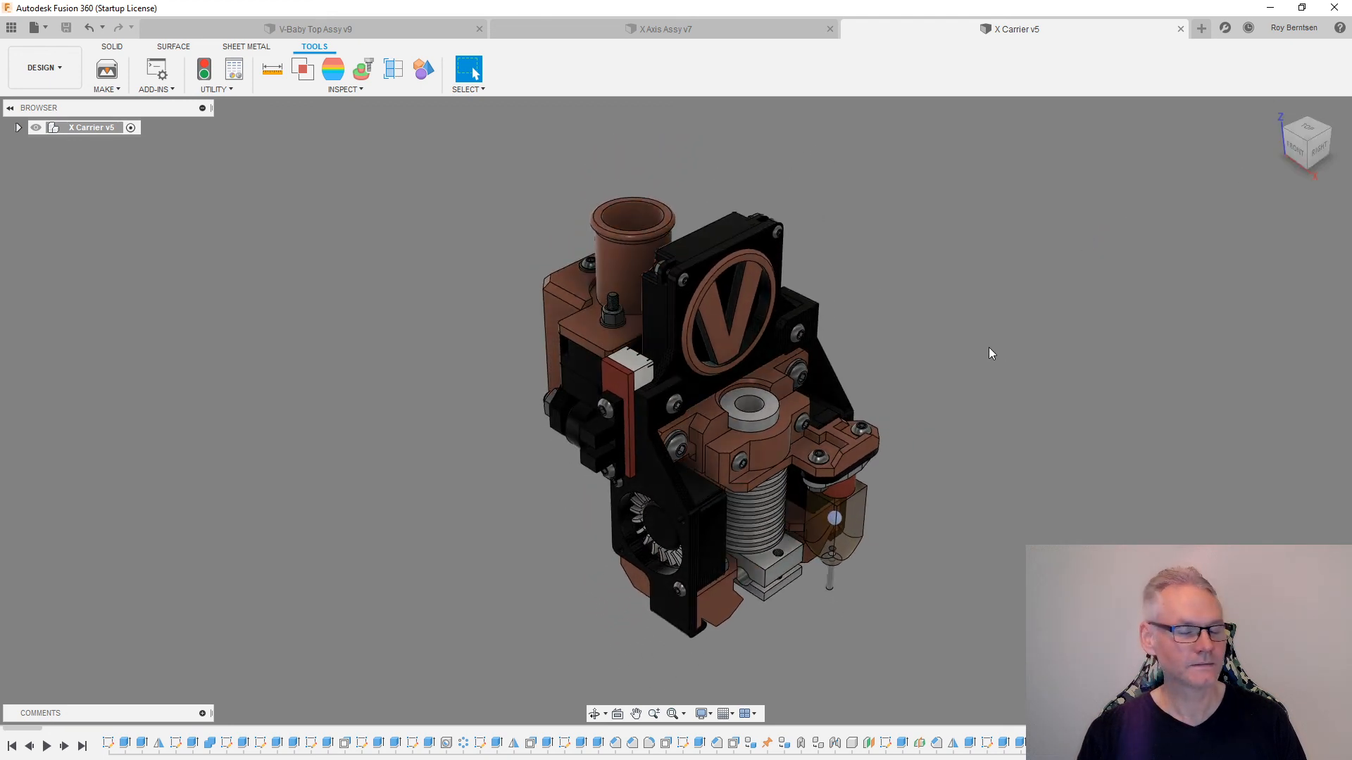